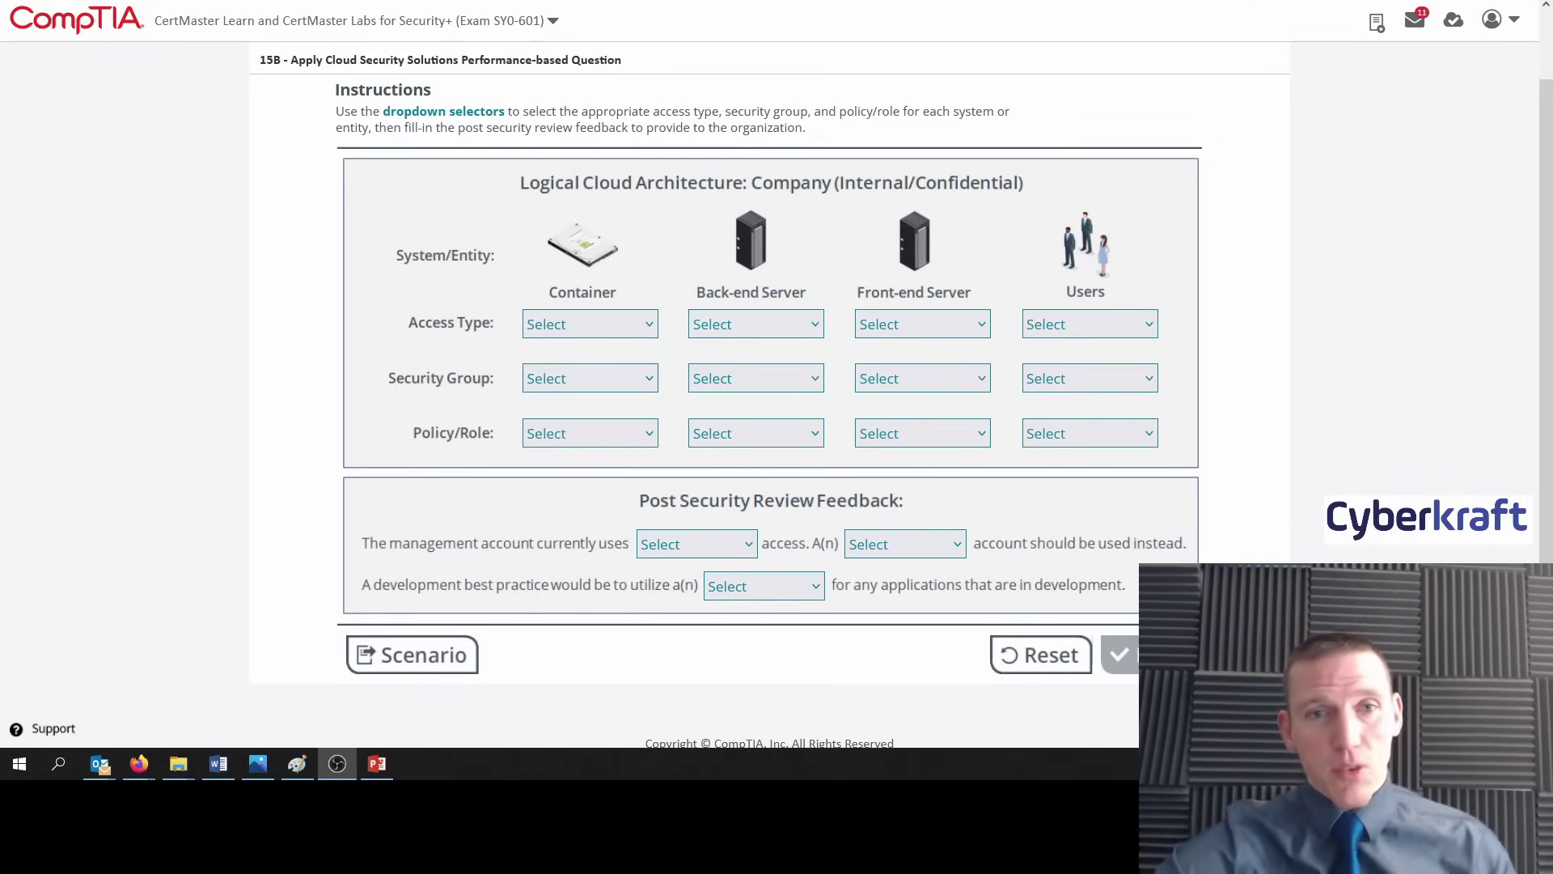
Read the scenario, including the IT admin's organizational notes and the consultant's notes on accounts, access and security groups.
click(412, 654)
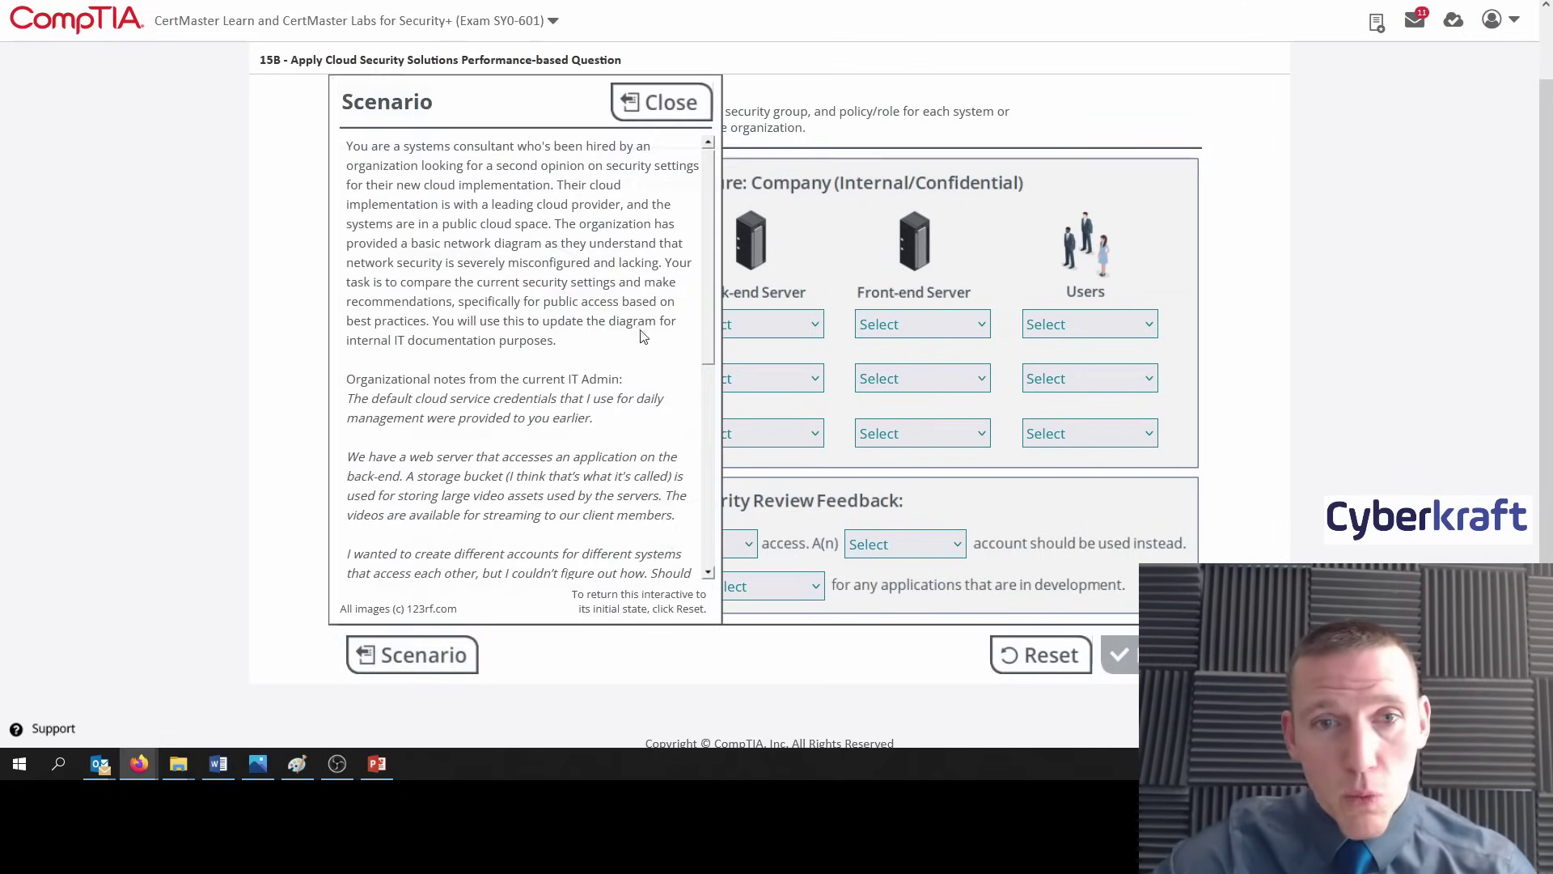
scroll(640, 337, down, 5)
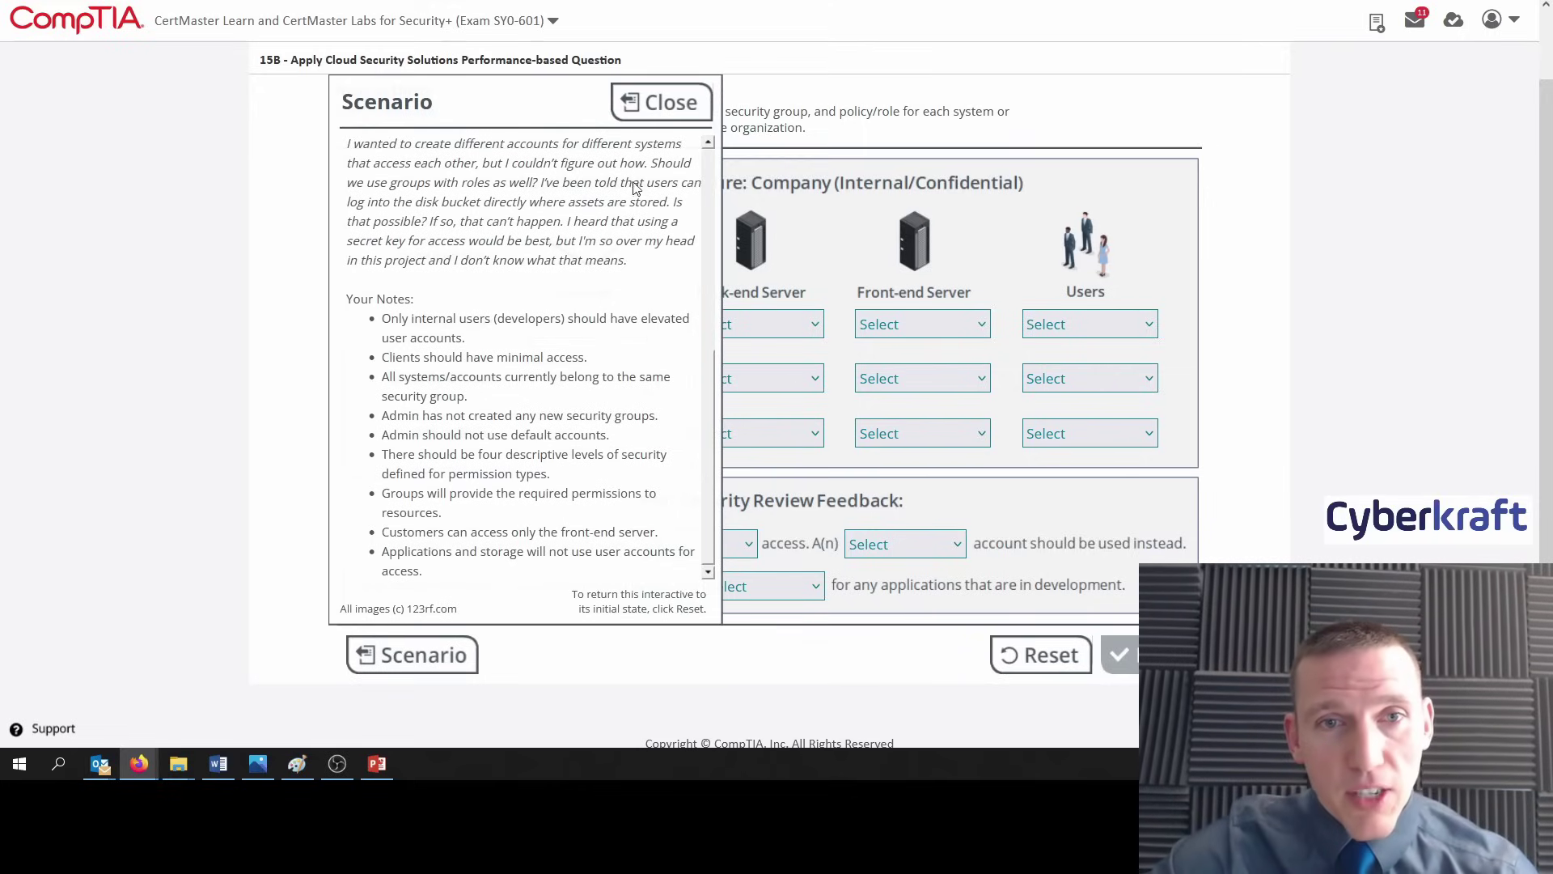
click(659, 107)
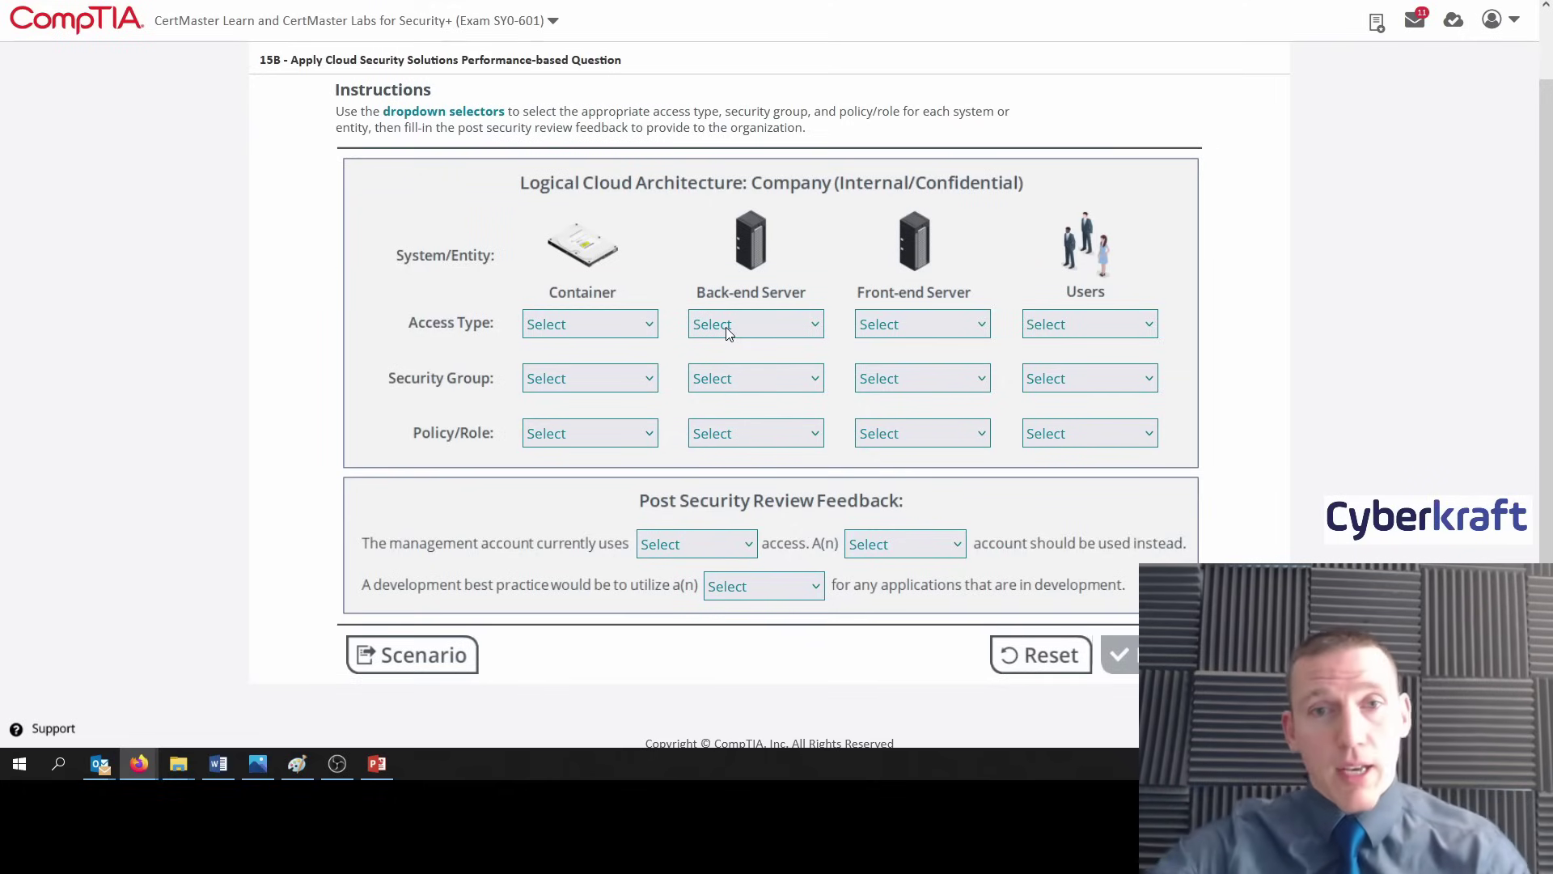
click(594, 324)
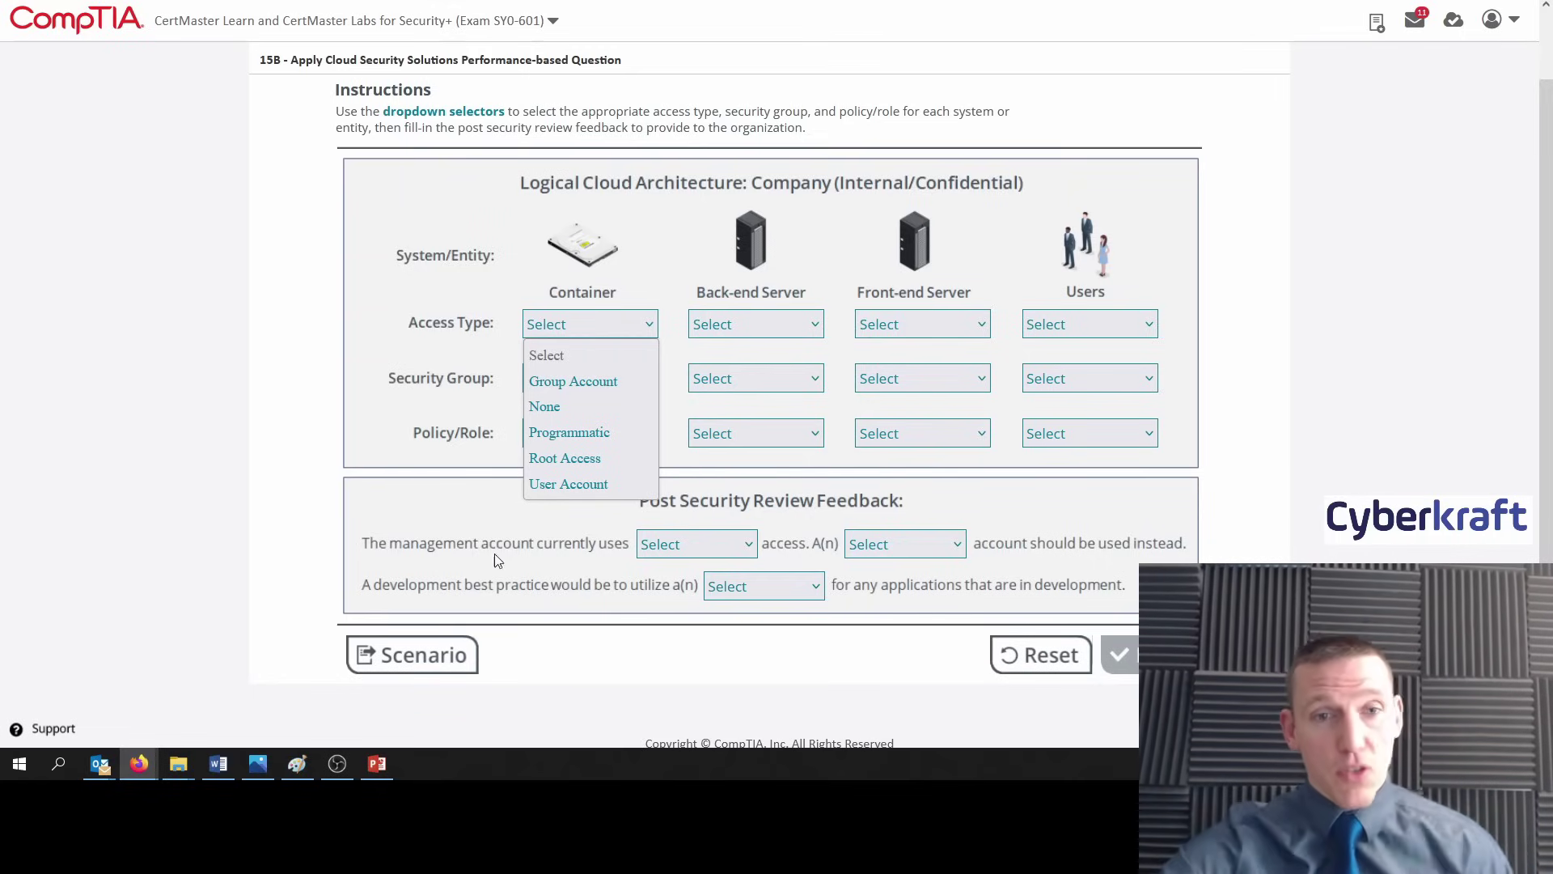
click(438, 657)
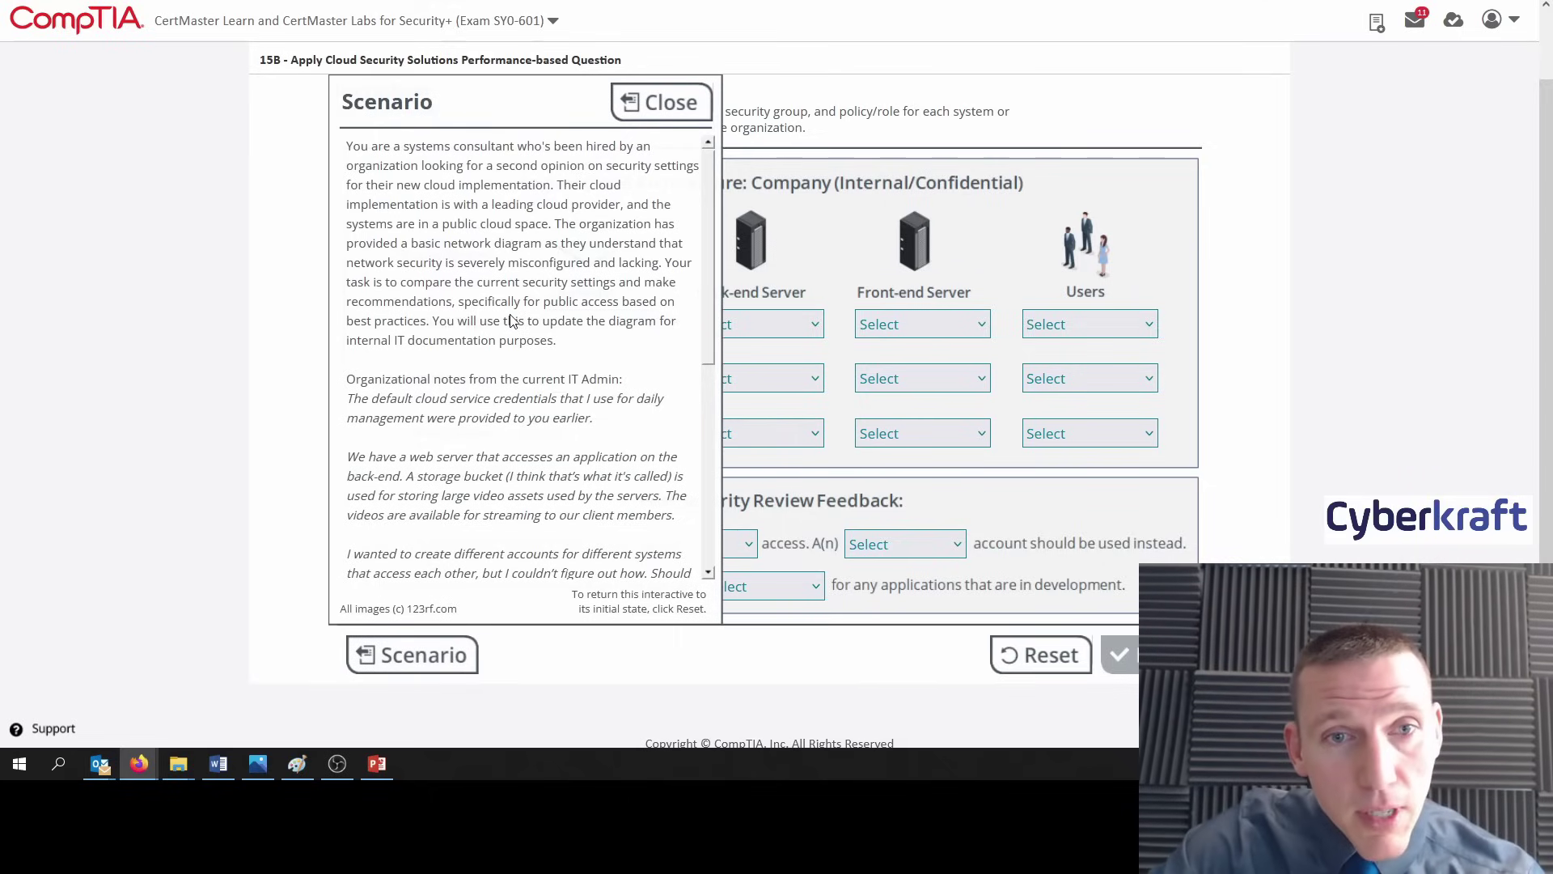
scroll(501, 329, down, 5)
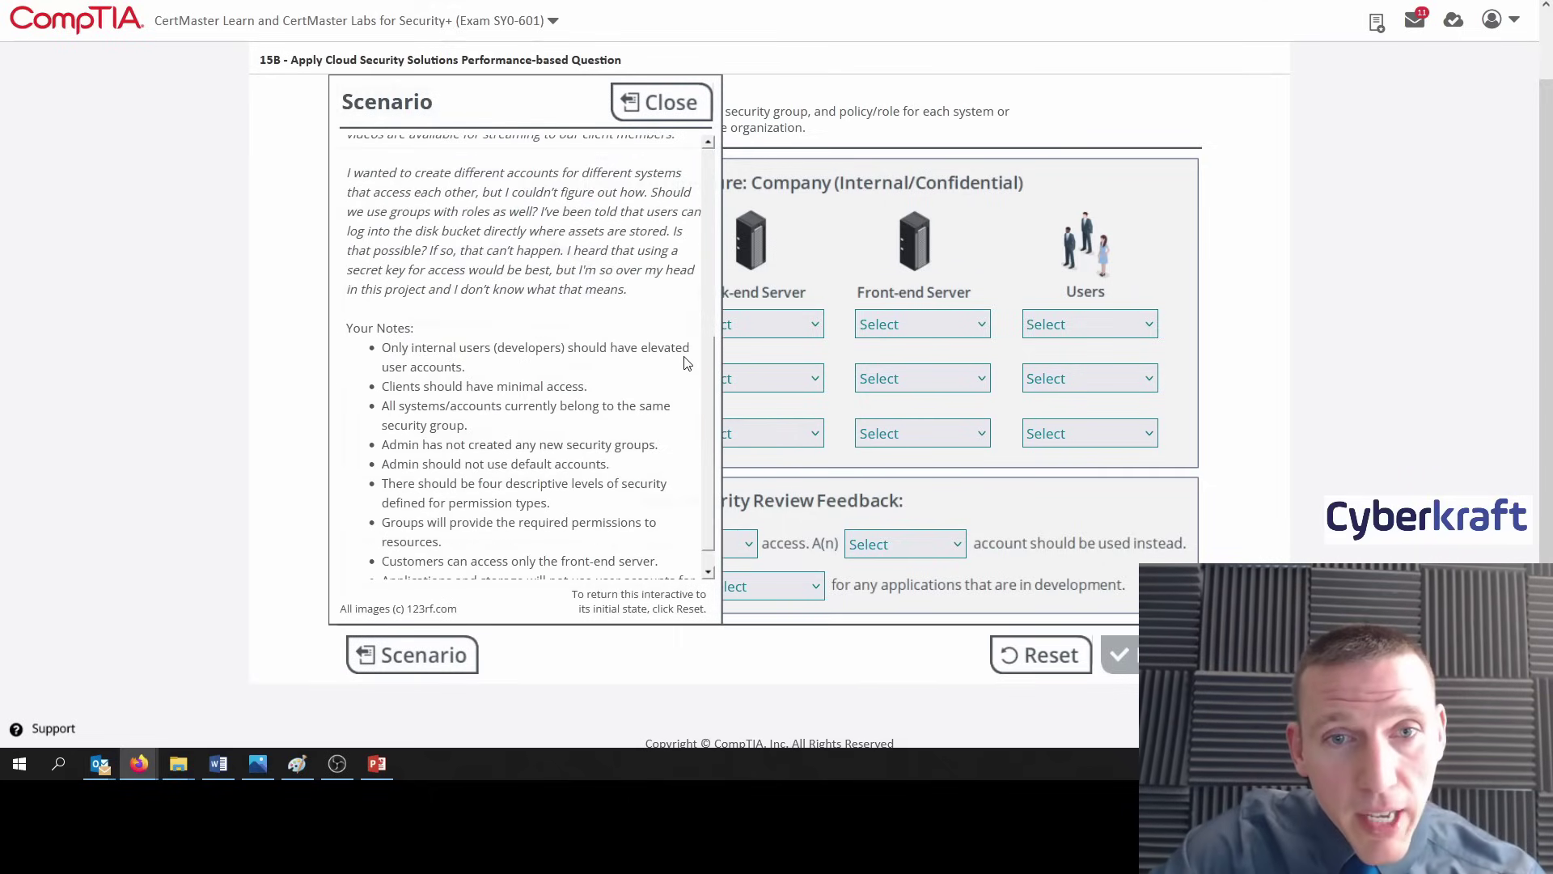
scroll(695, 340, up, 3)
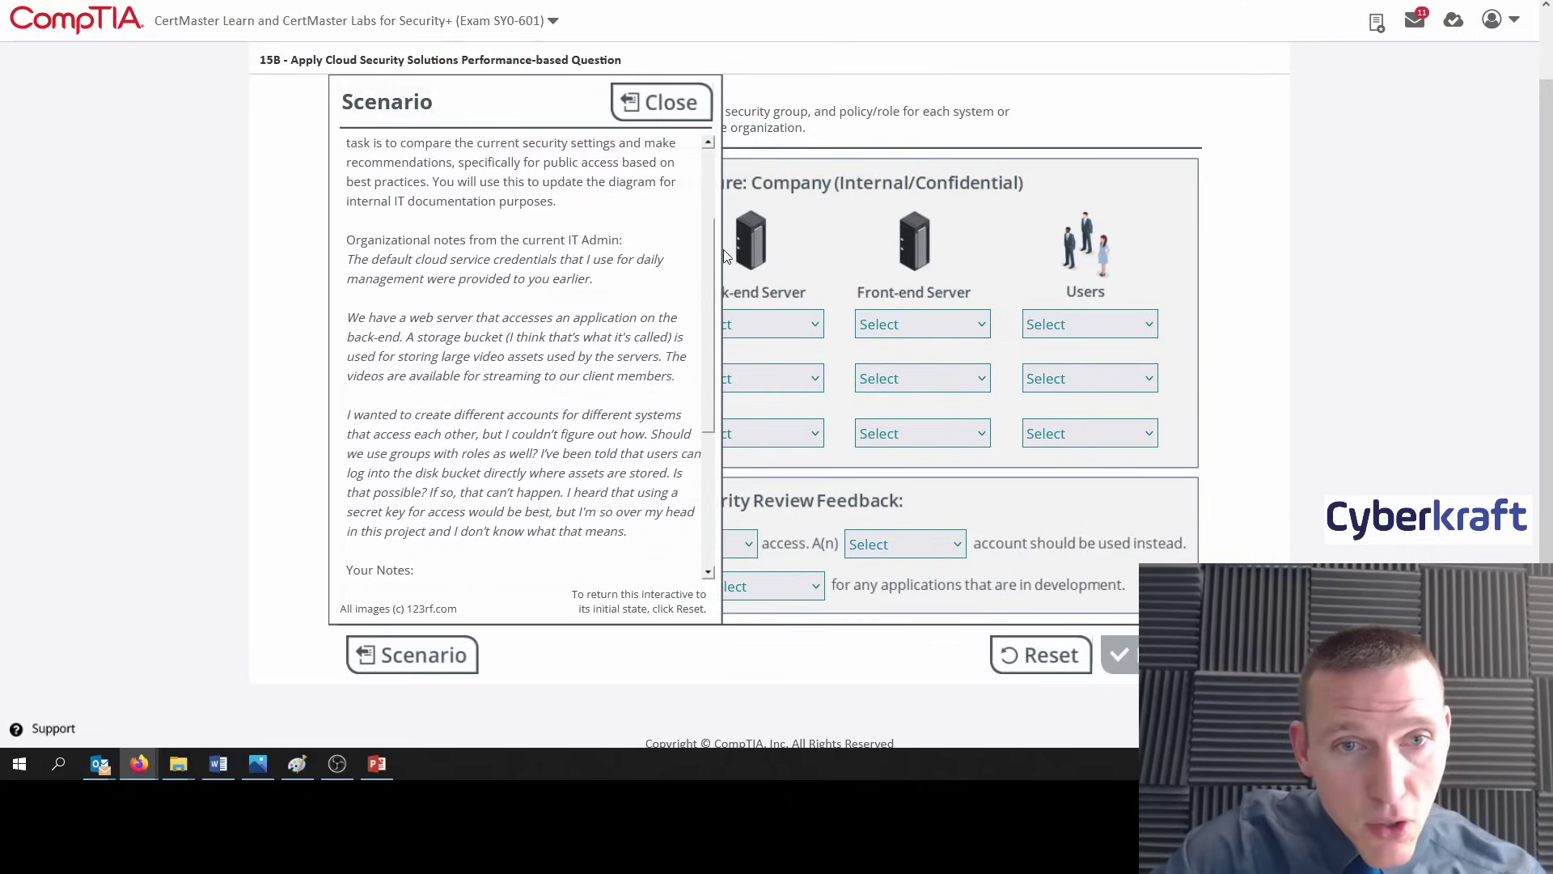
scroll(569, 322, down, 1)
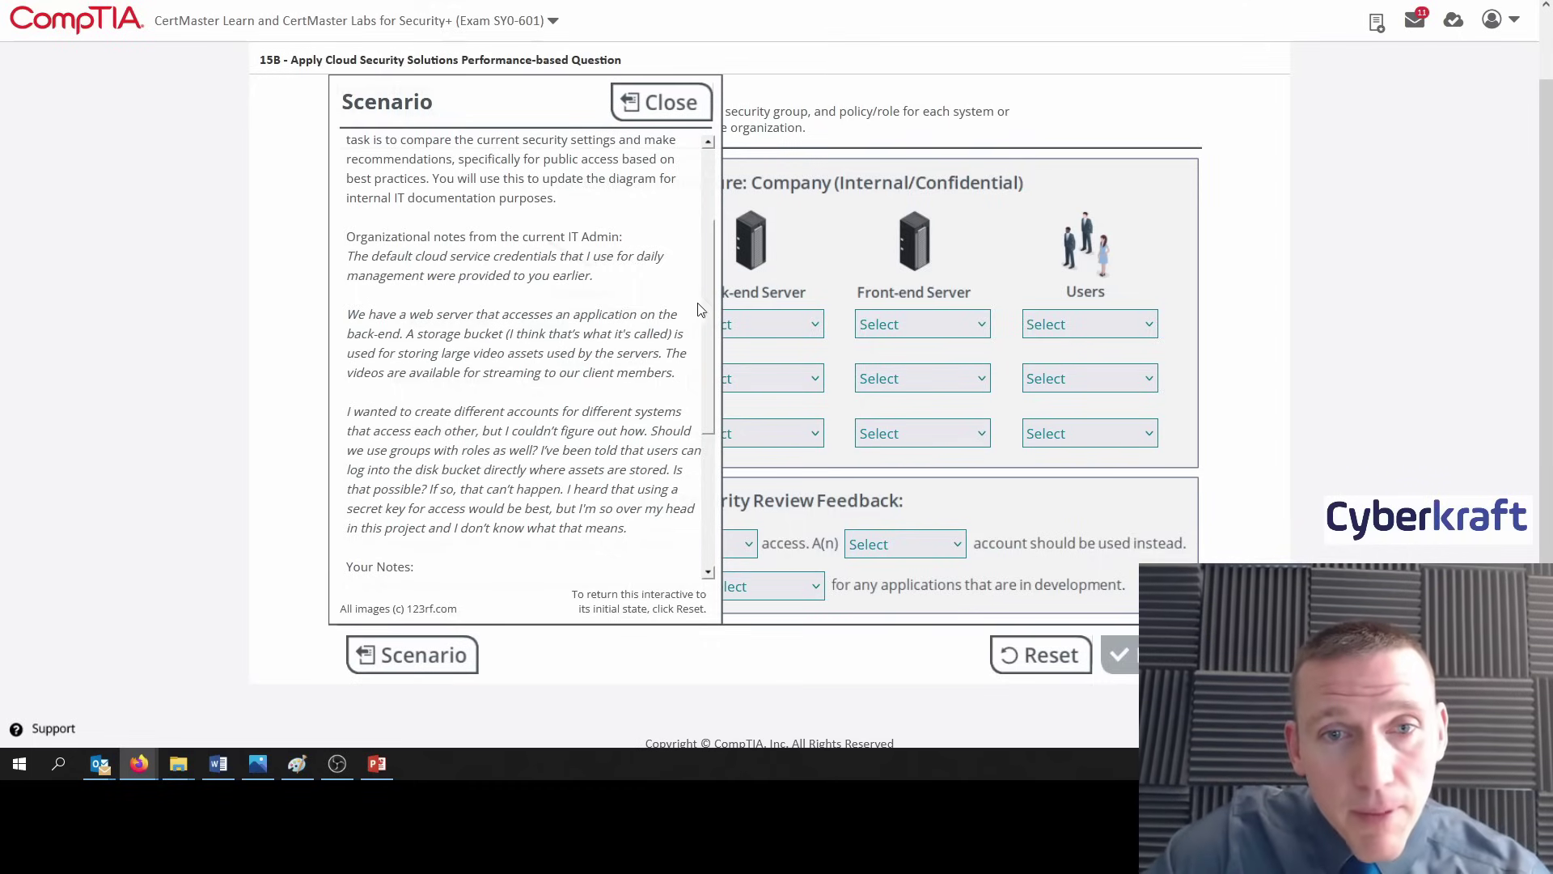
drag(711, 306, 712, 324)
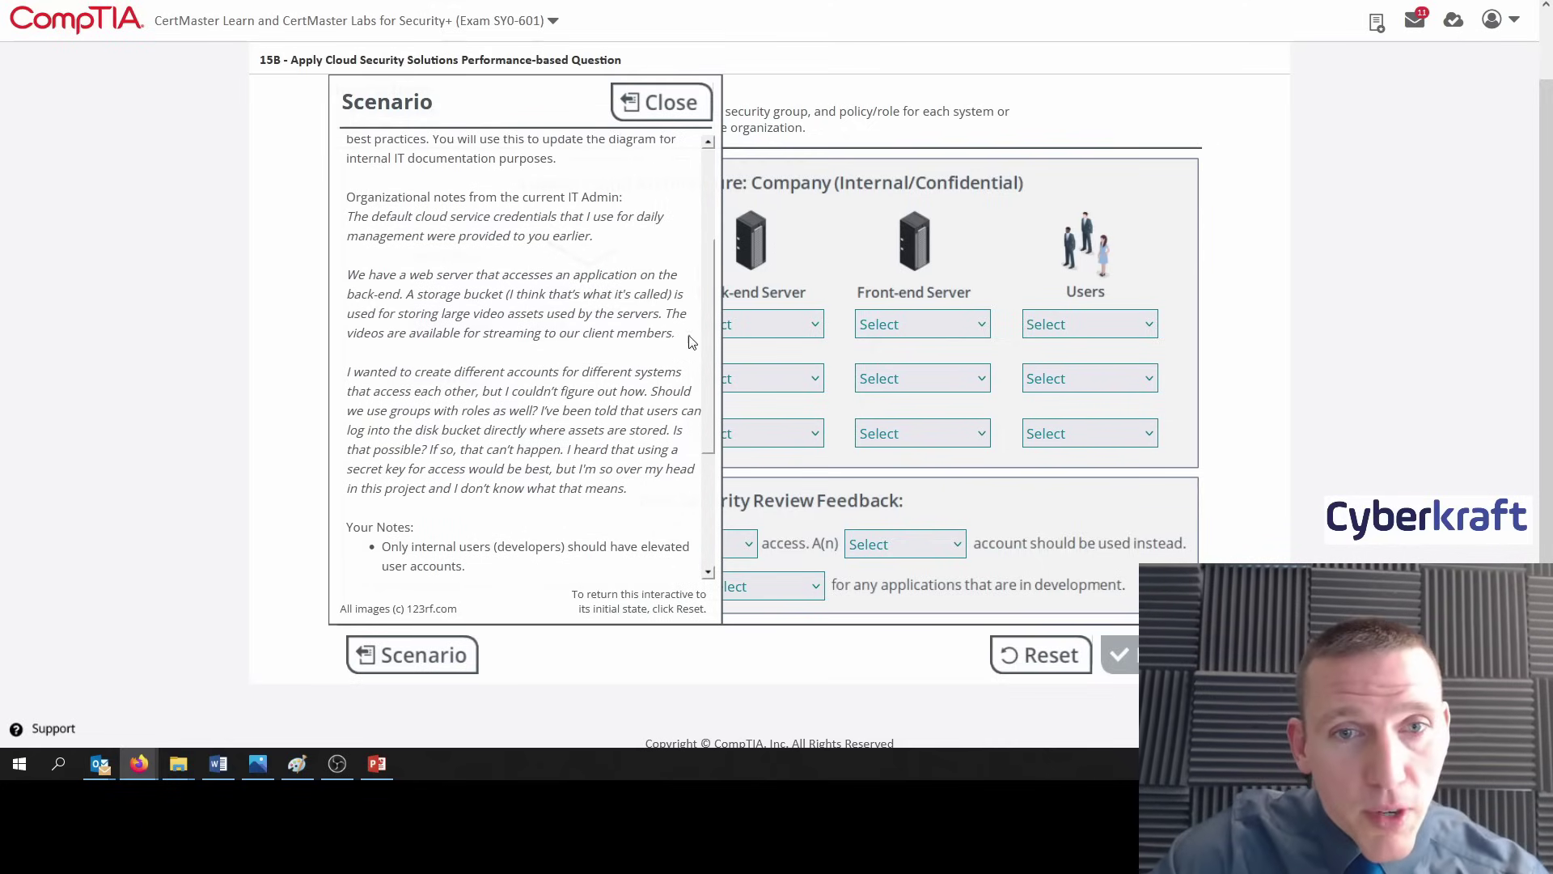
drag(709, 321, 706, 352)
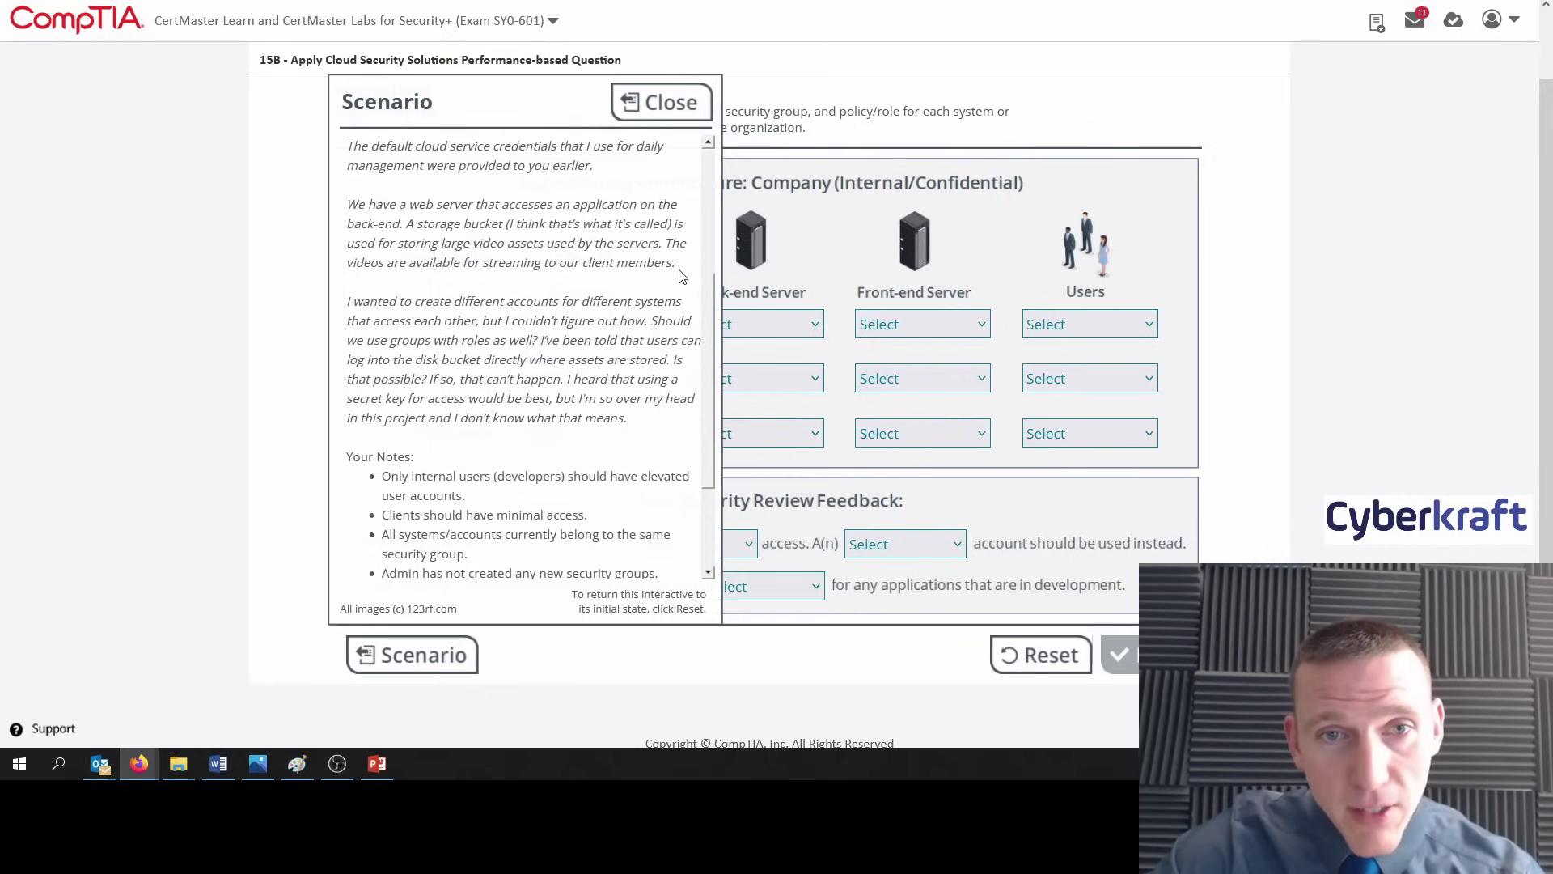
click(681, 113)
Set the access type of both the container and the back-end server to Programmatic.
click(608, 324)
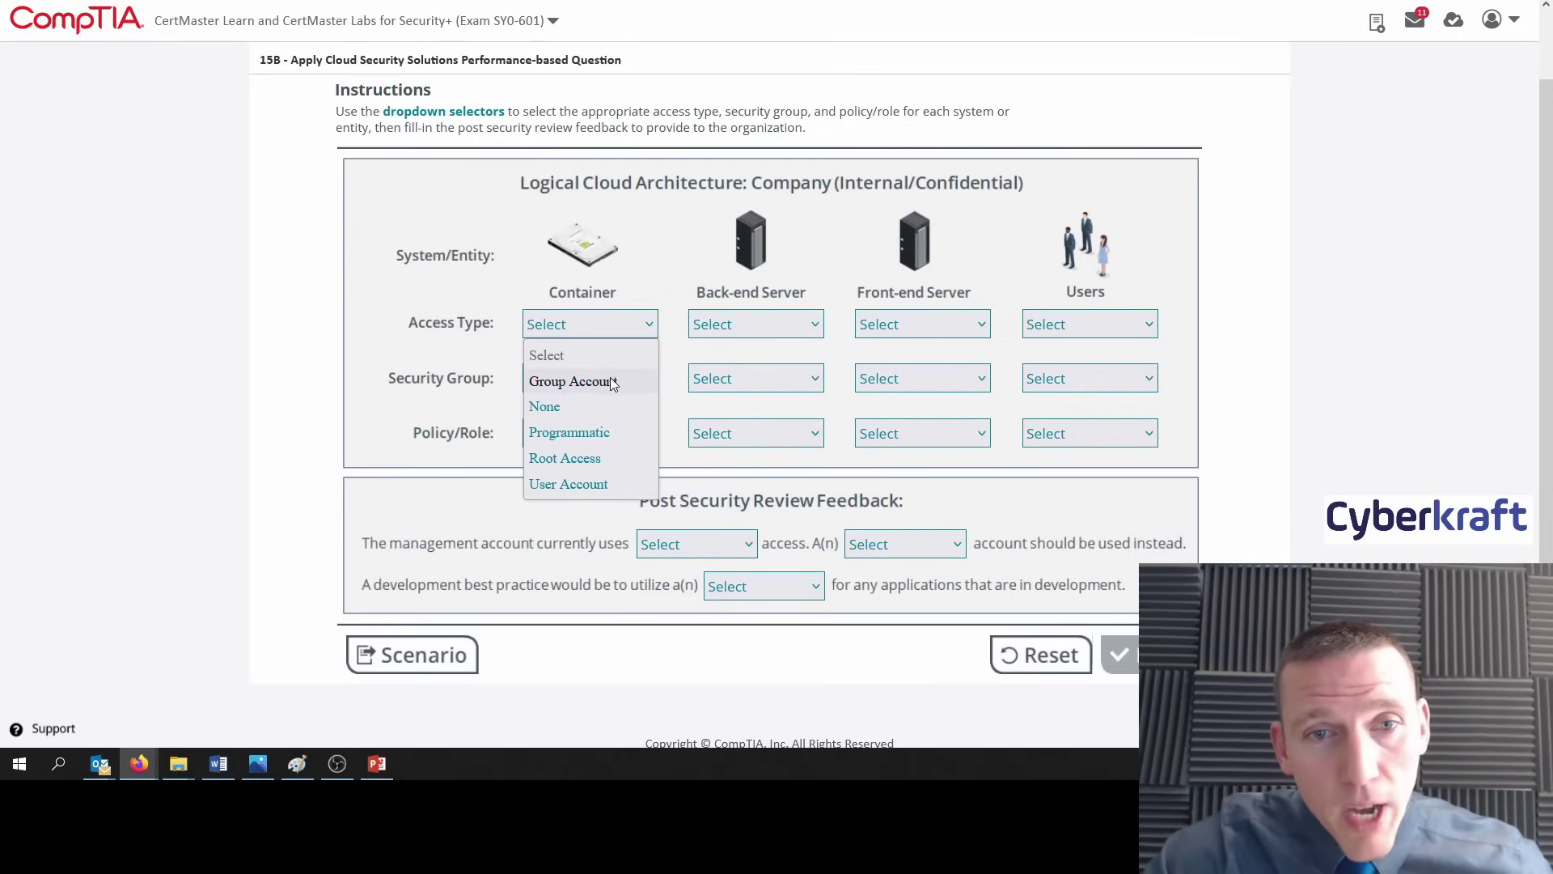
click(619, 436)
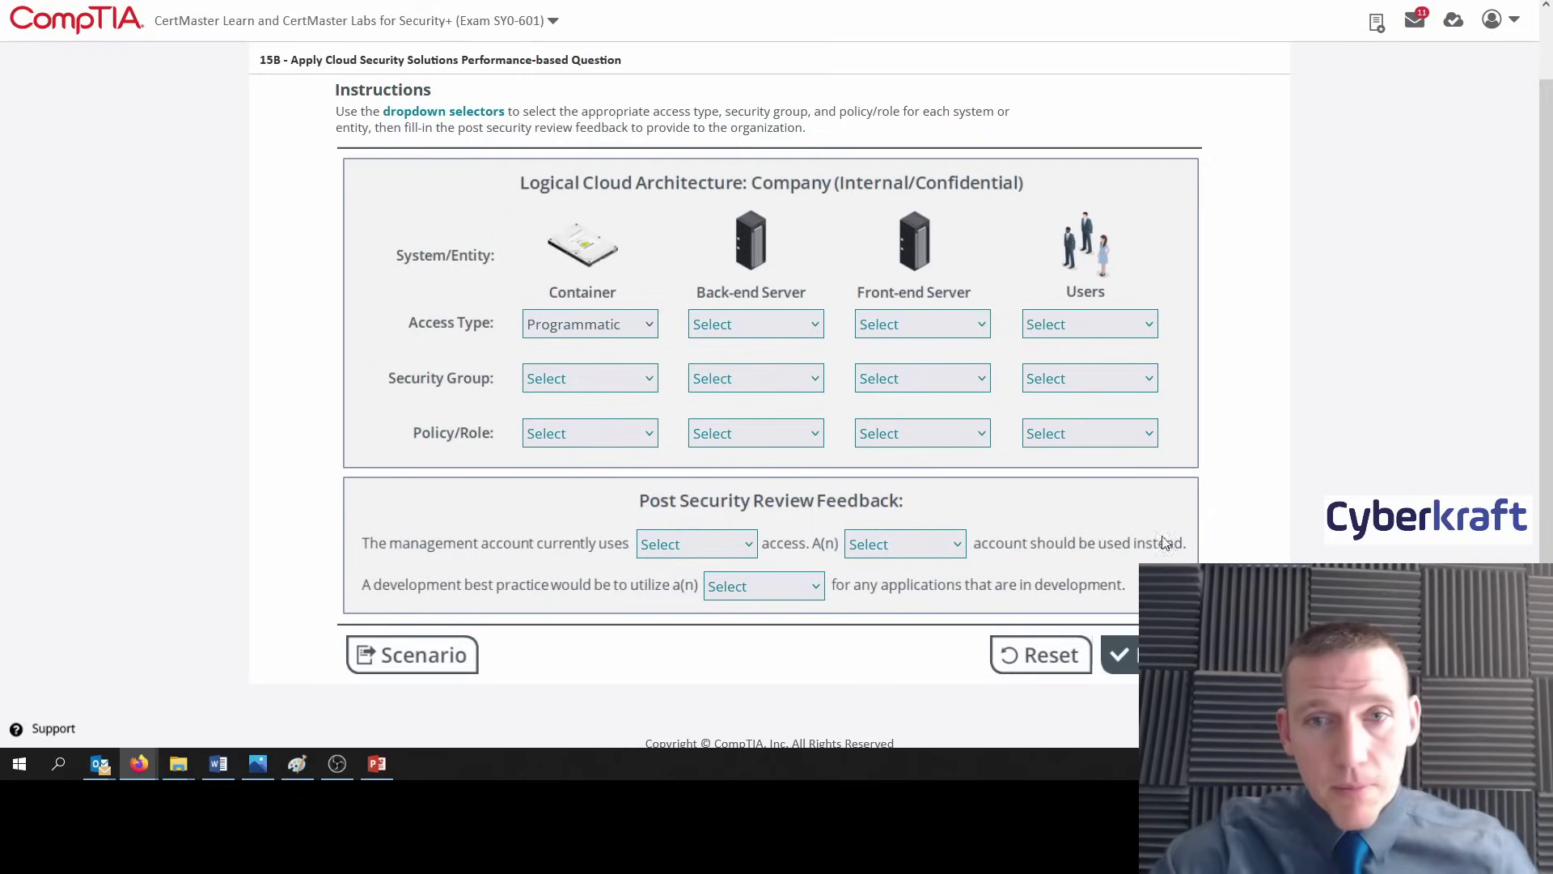
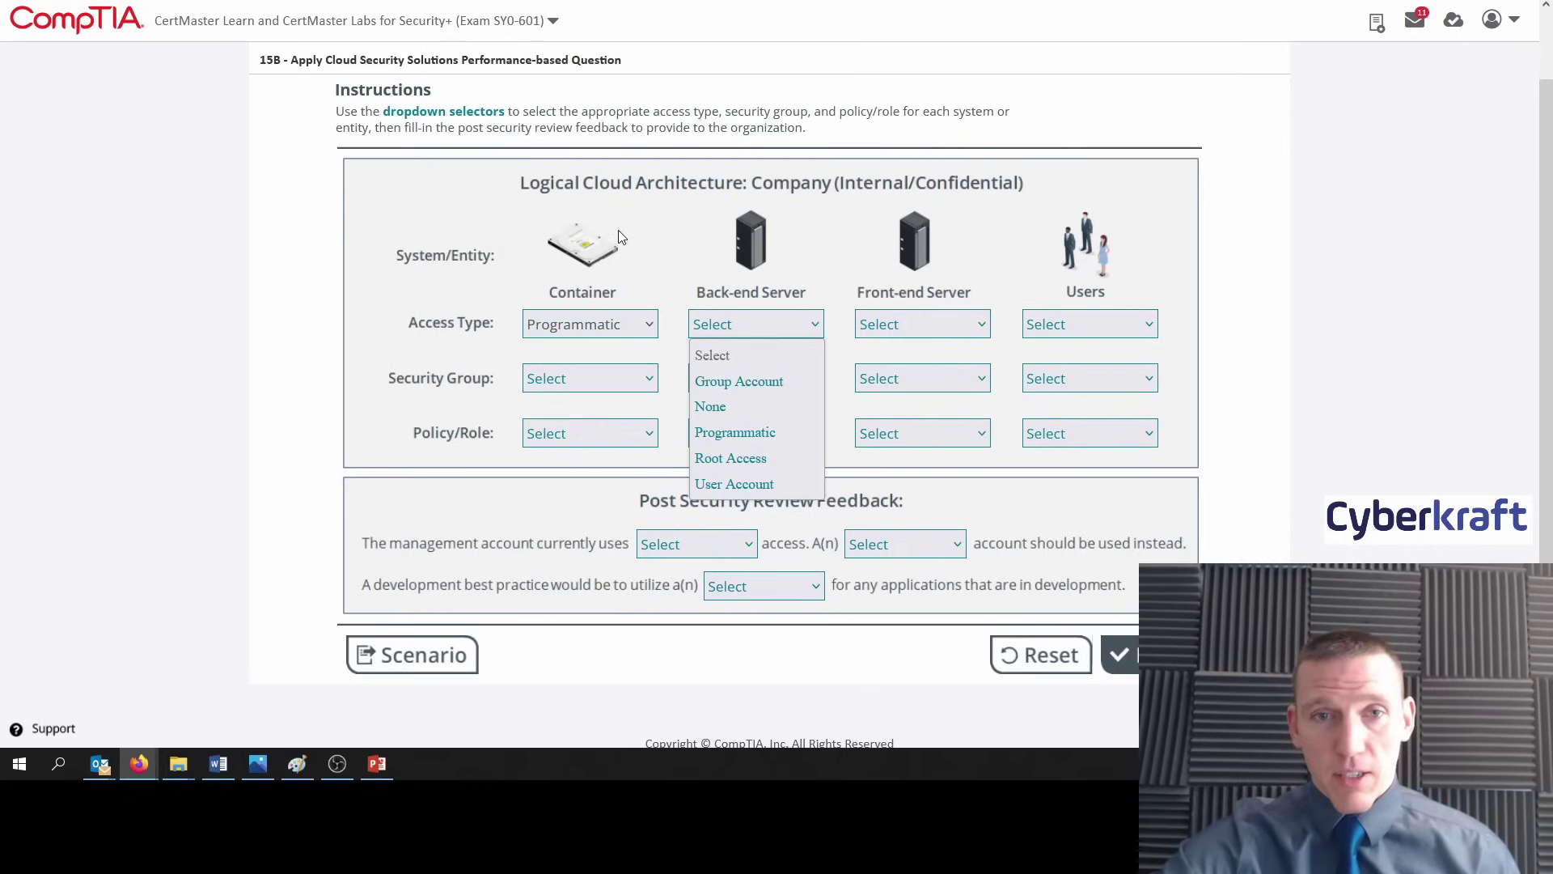
click(753, 435)
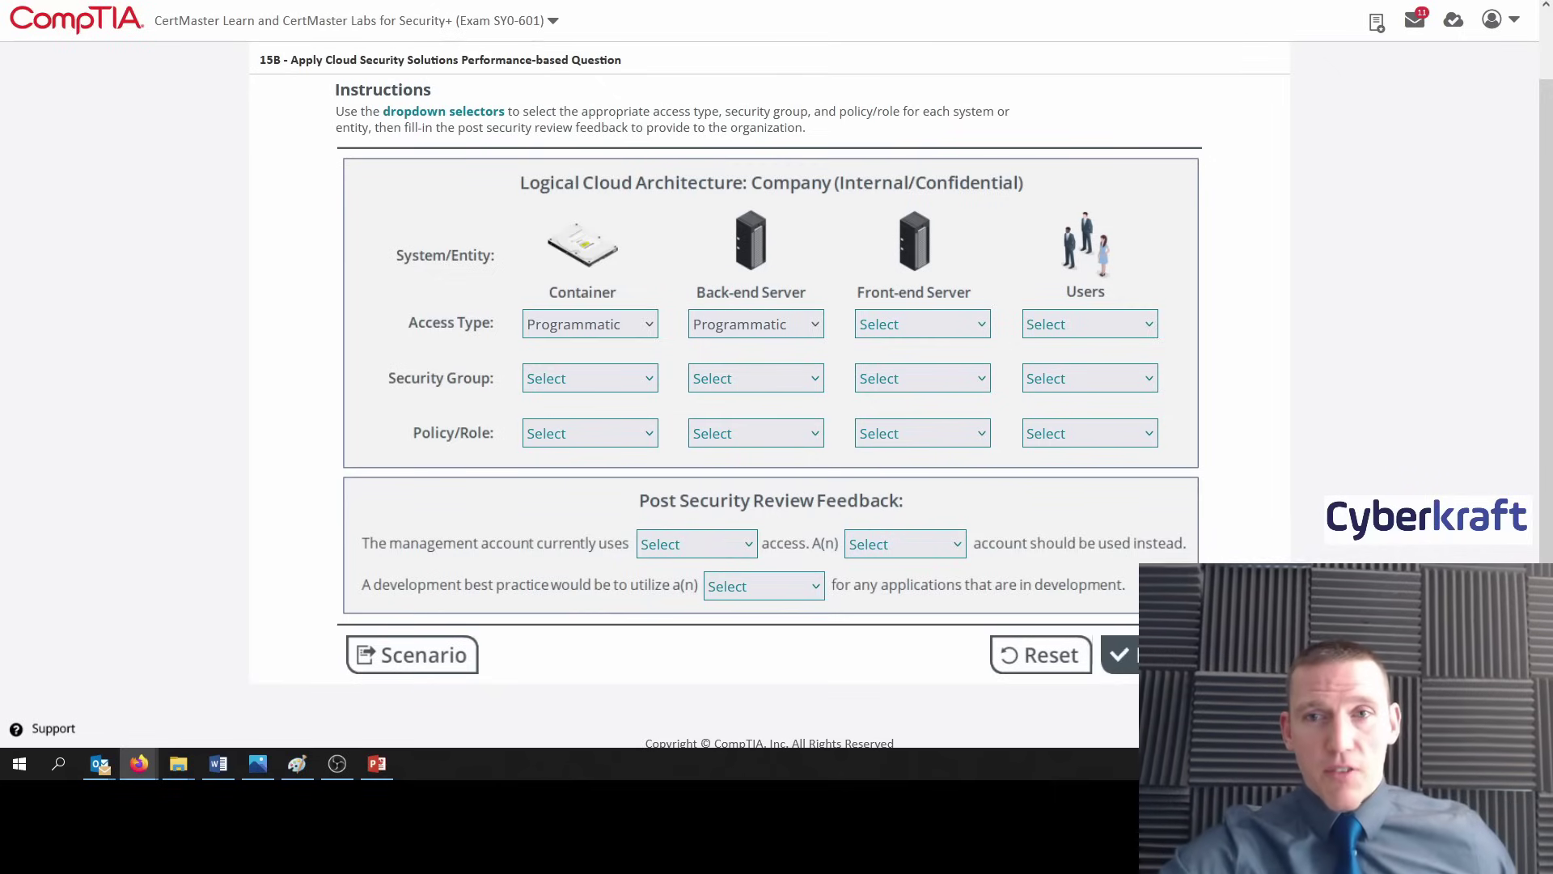
key(alt+Tab)
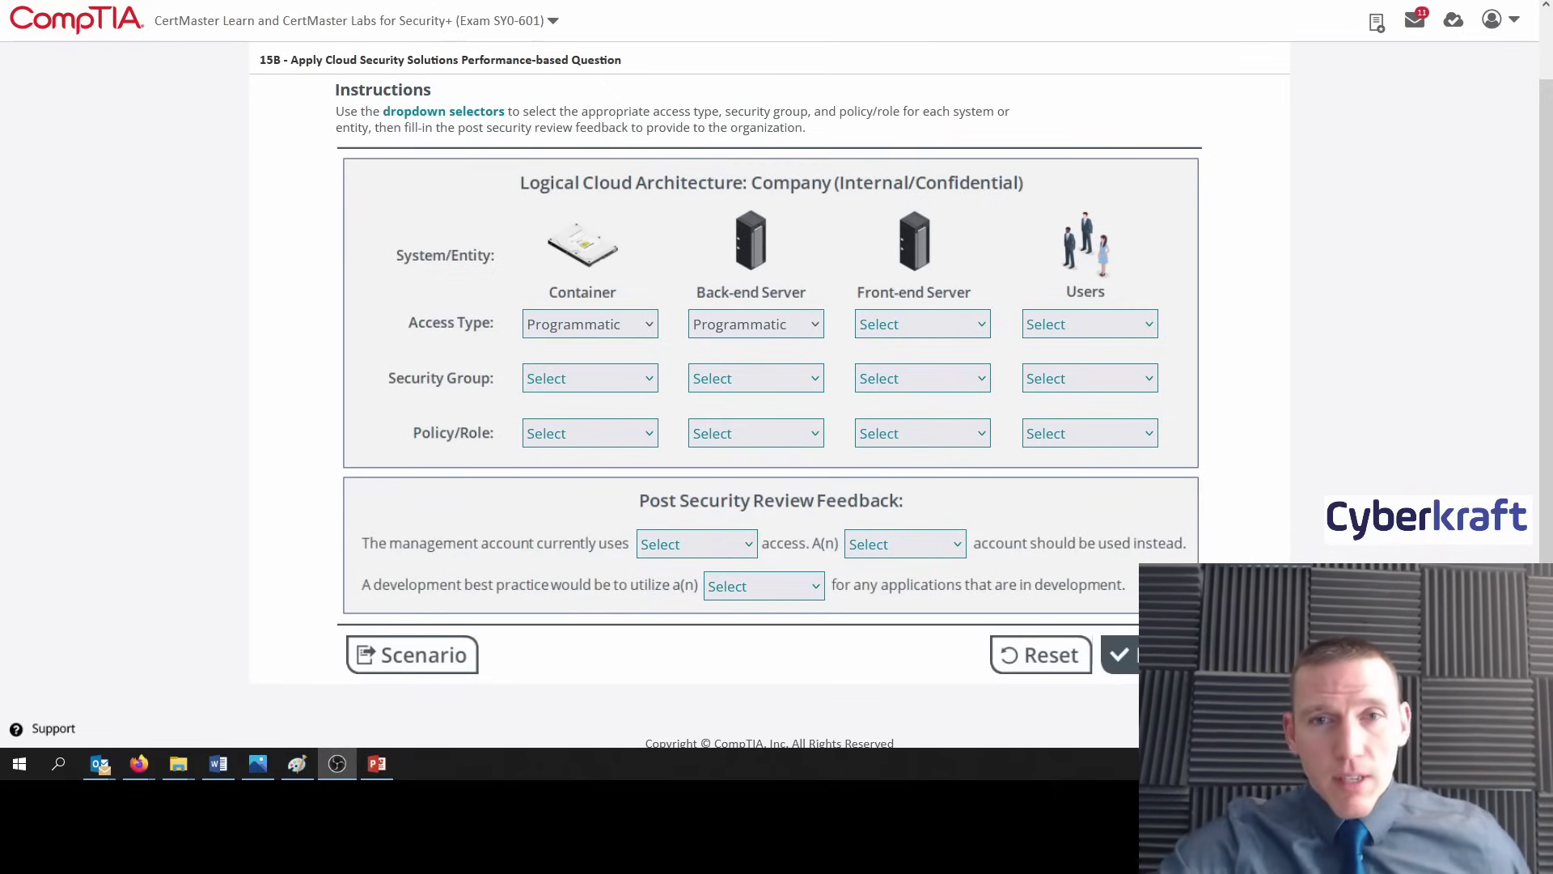
Set the access type to Group Account for the front-end server and to Clients for the users.
click(913, 322)
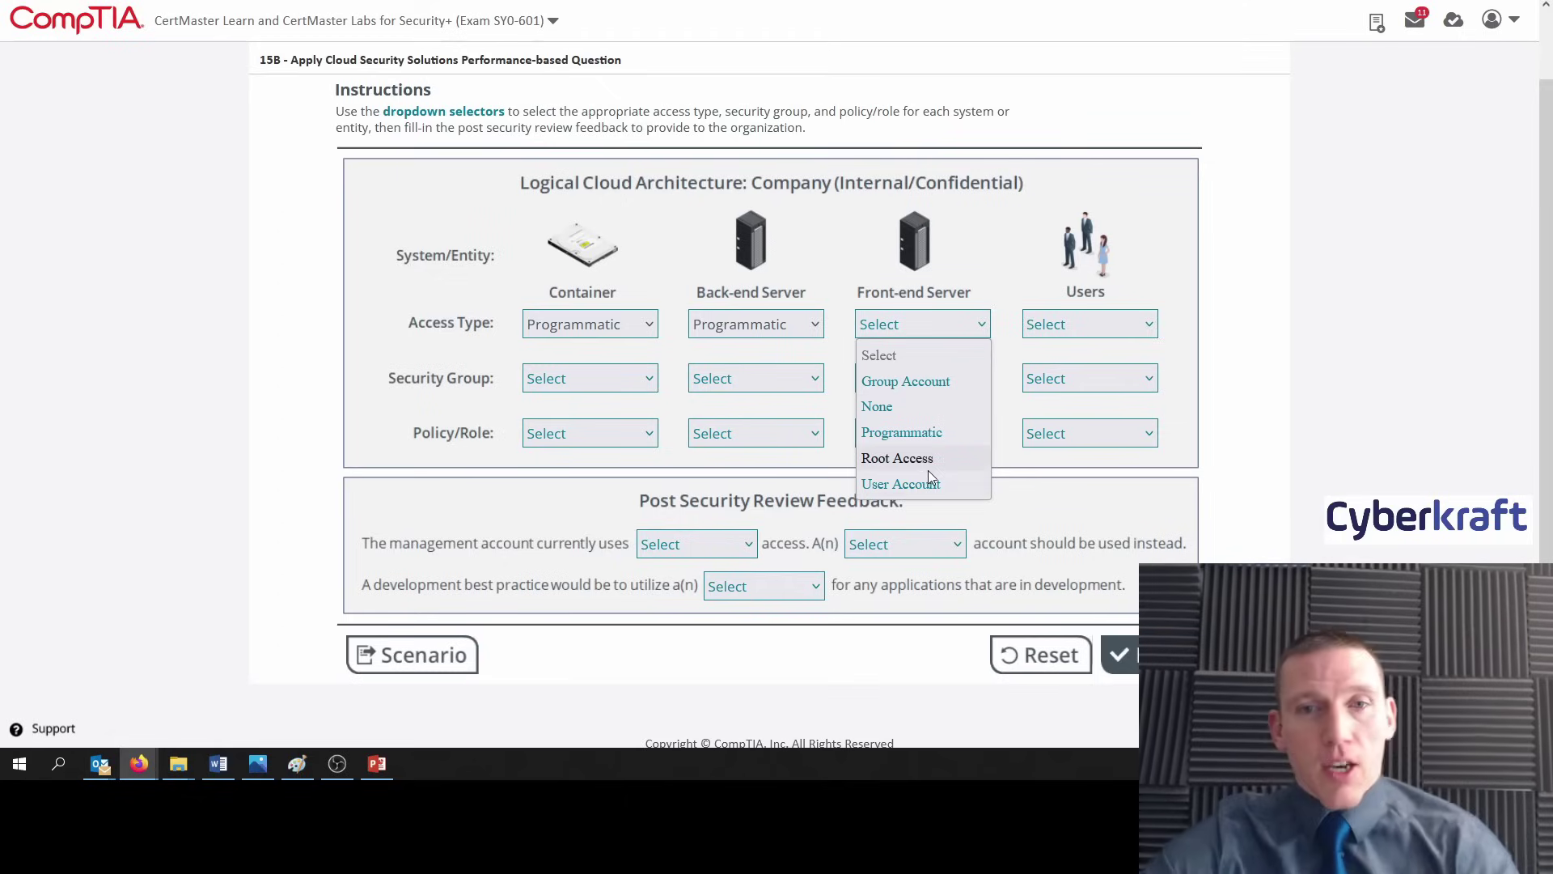
click(918, 390)
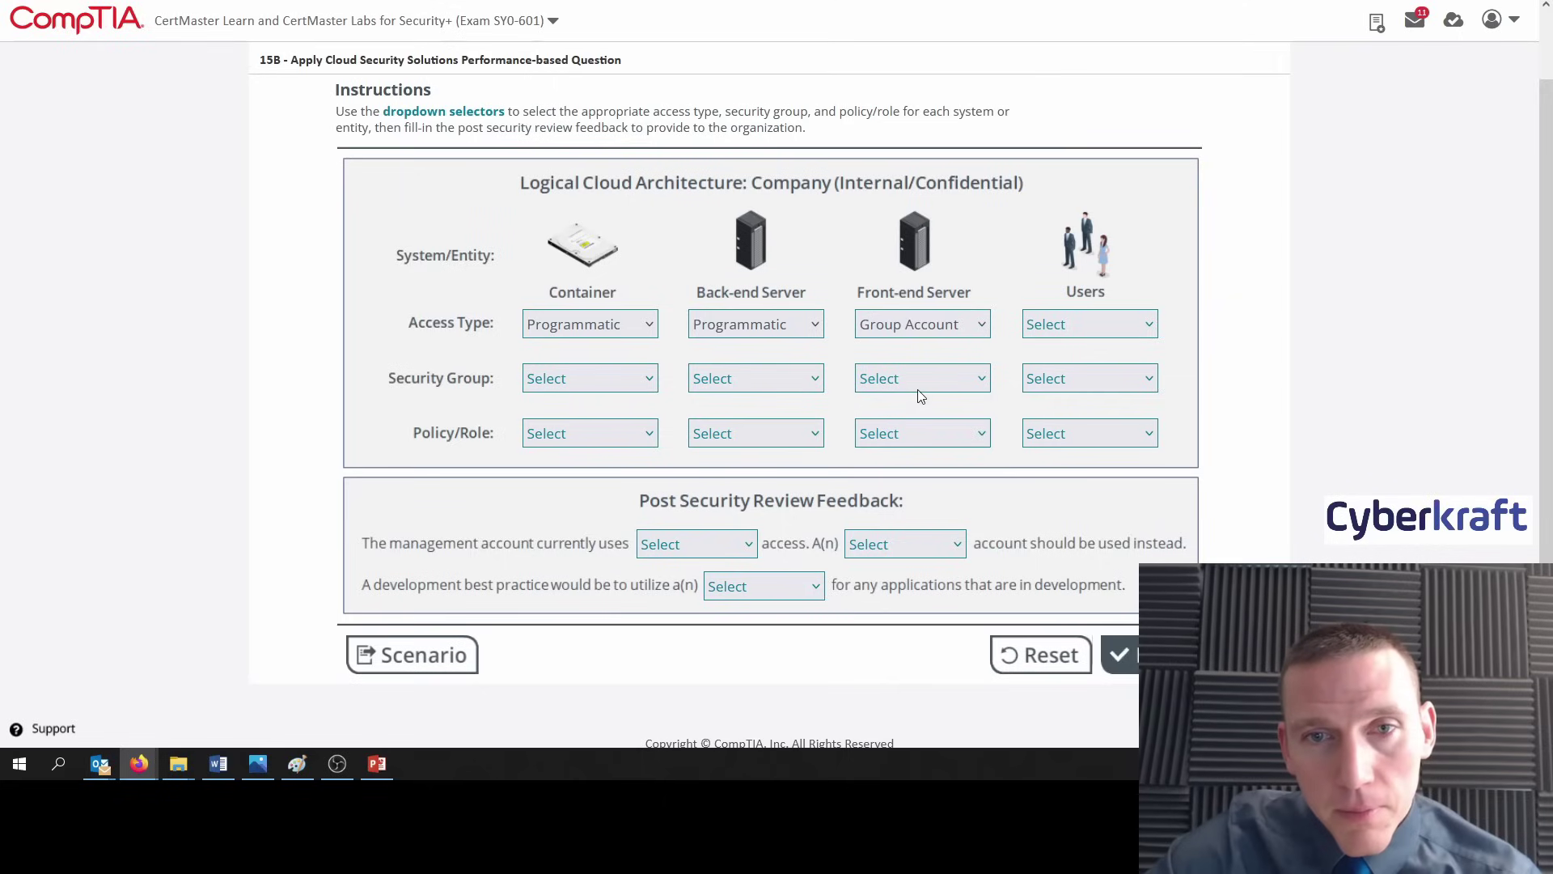
click(1087, 332)
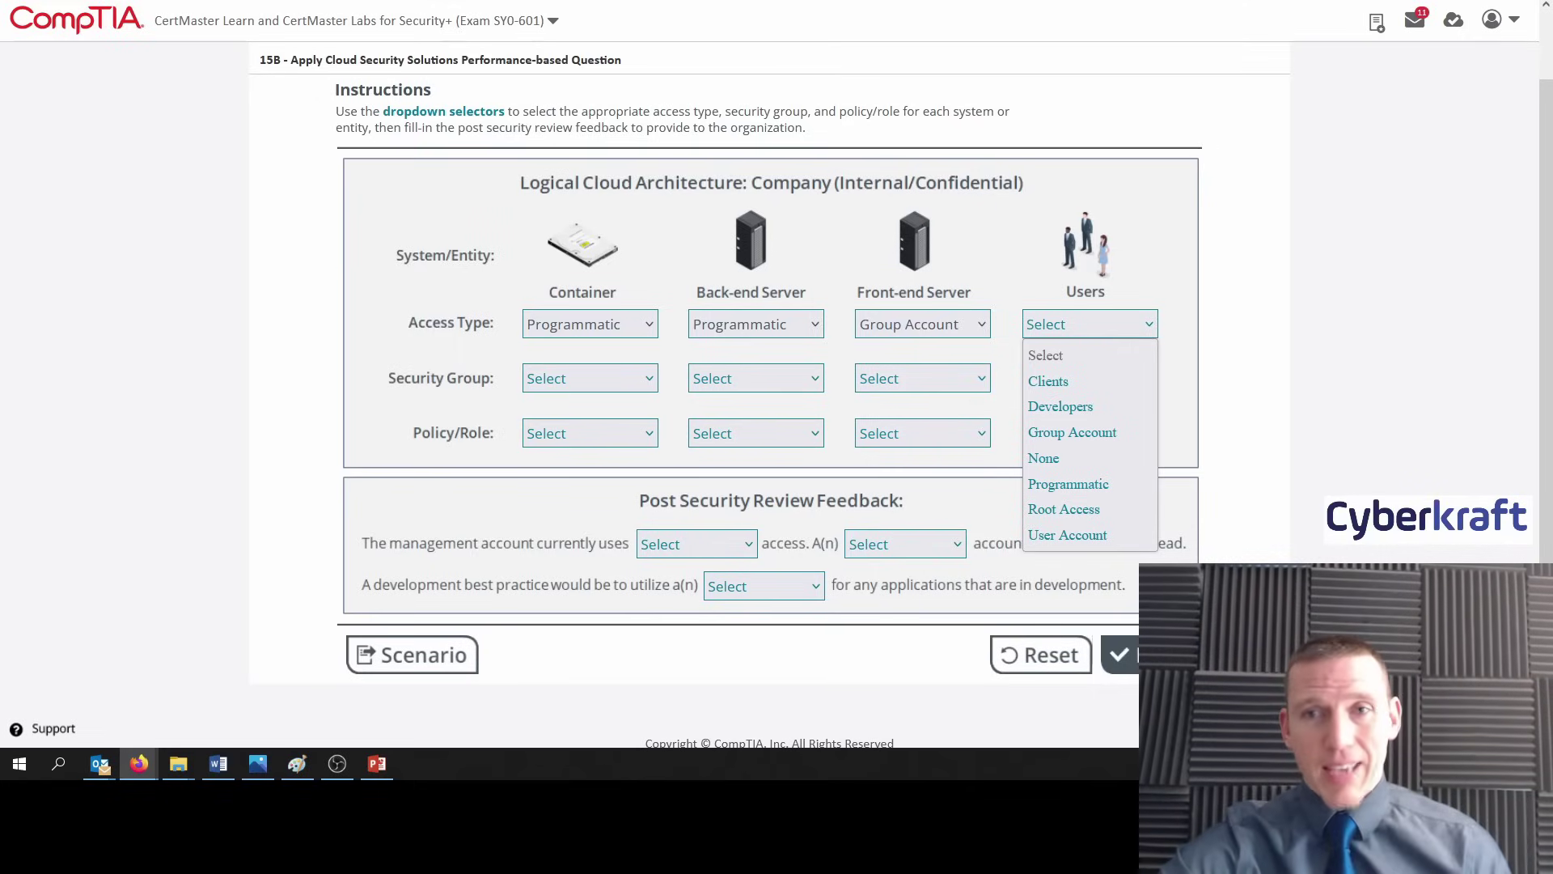
key(alt+Tab)
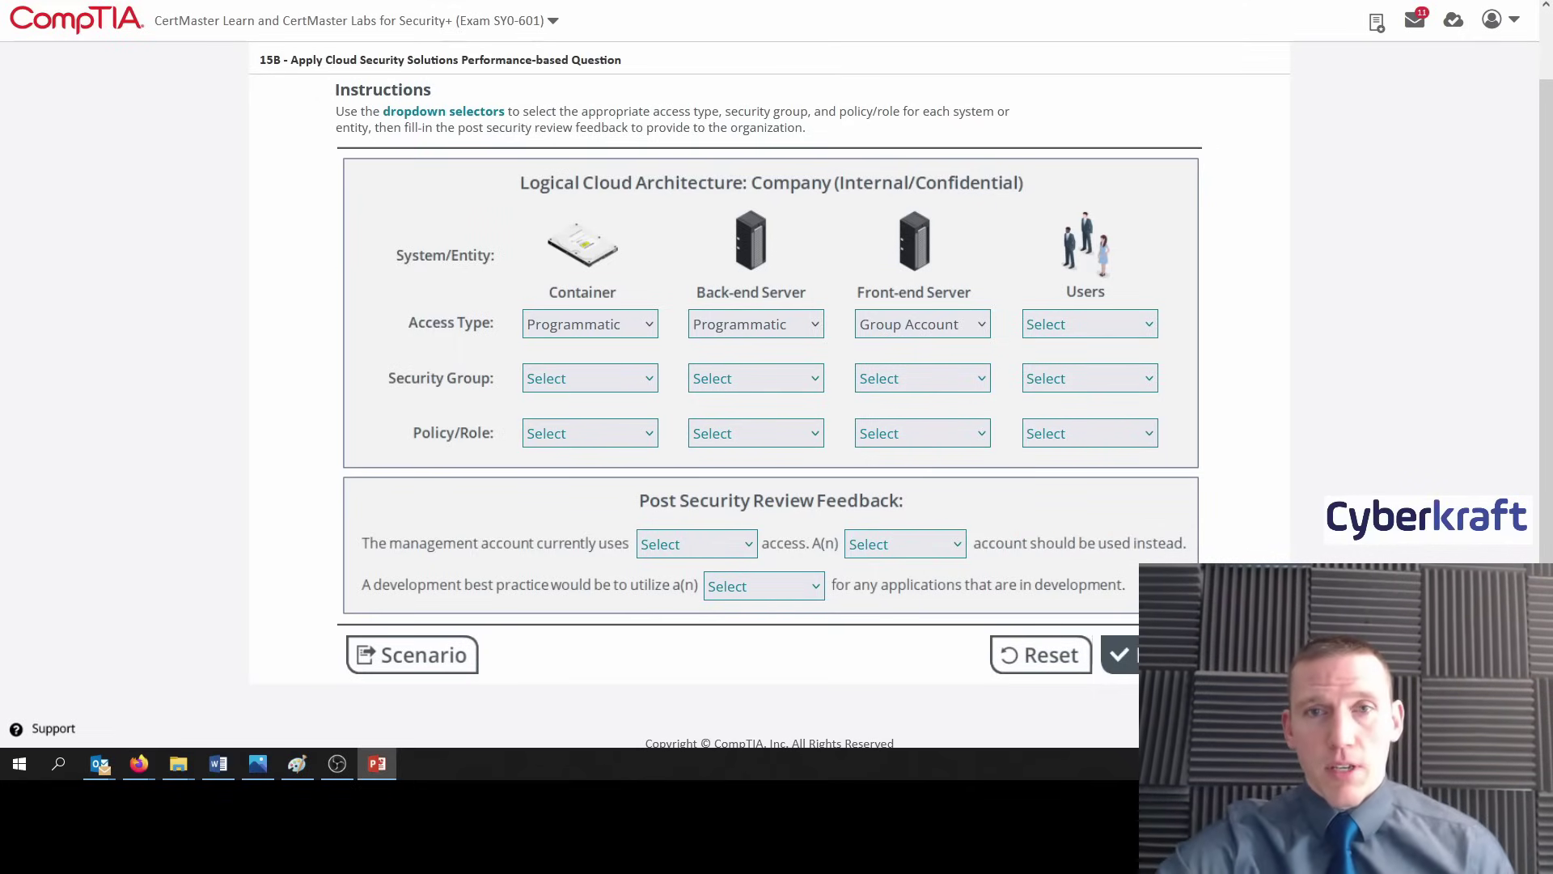
key(alt+Tab)
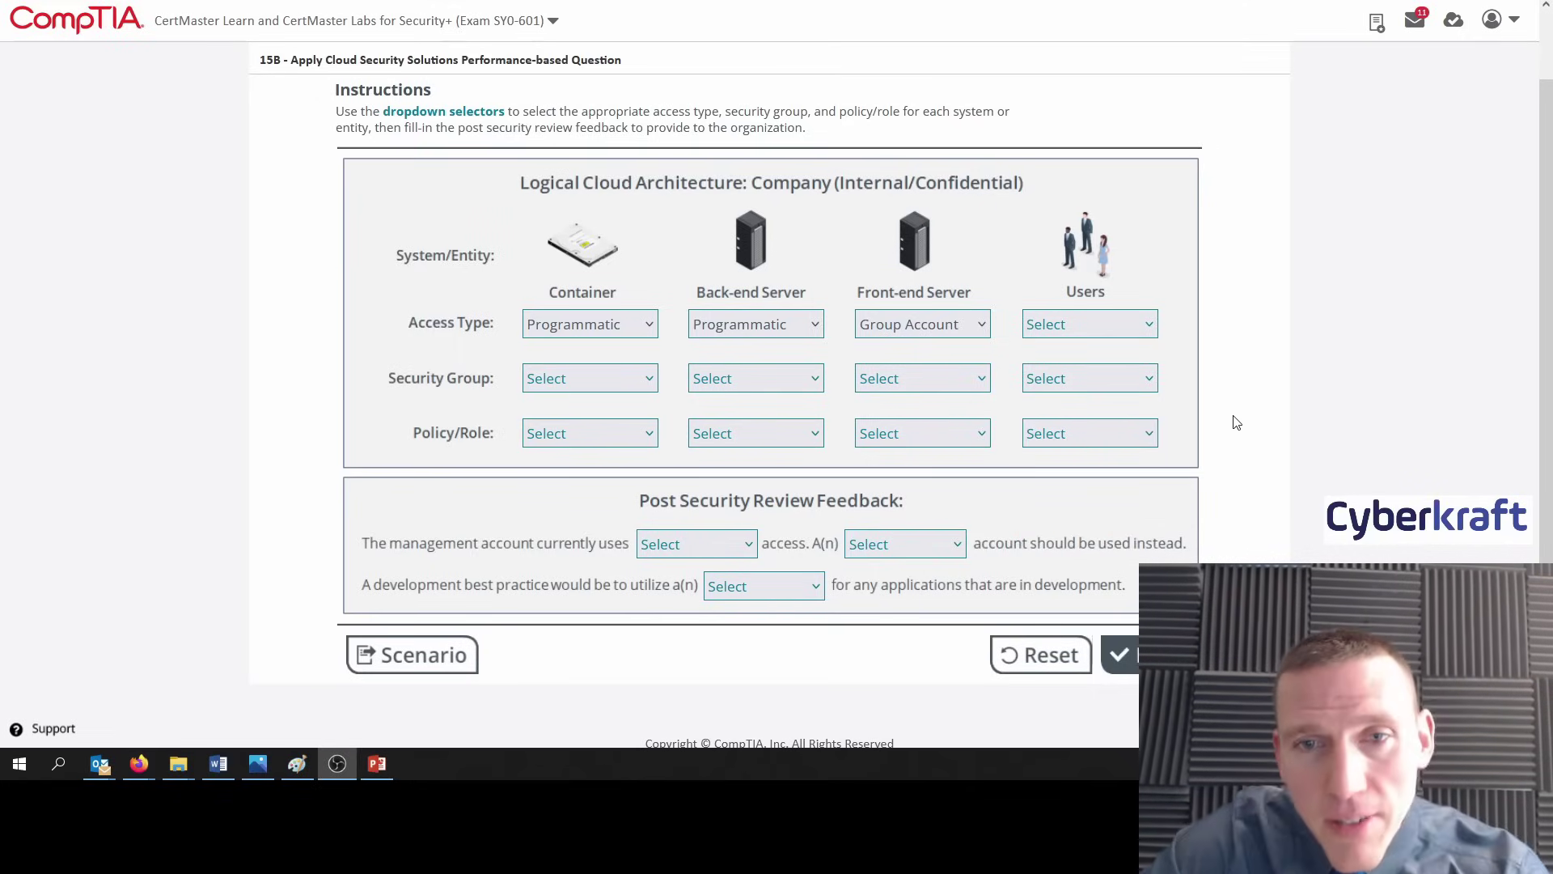
click(1103, 322)
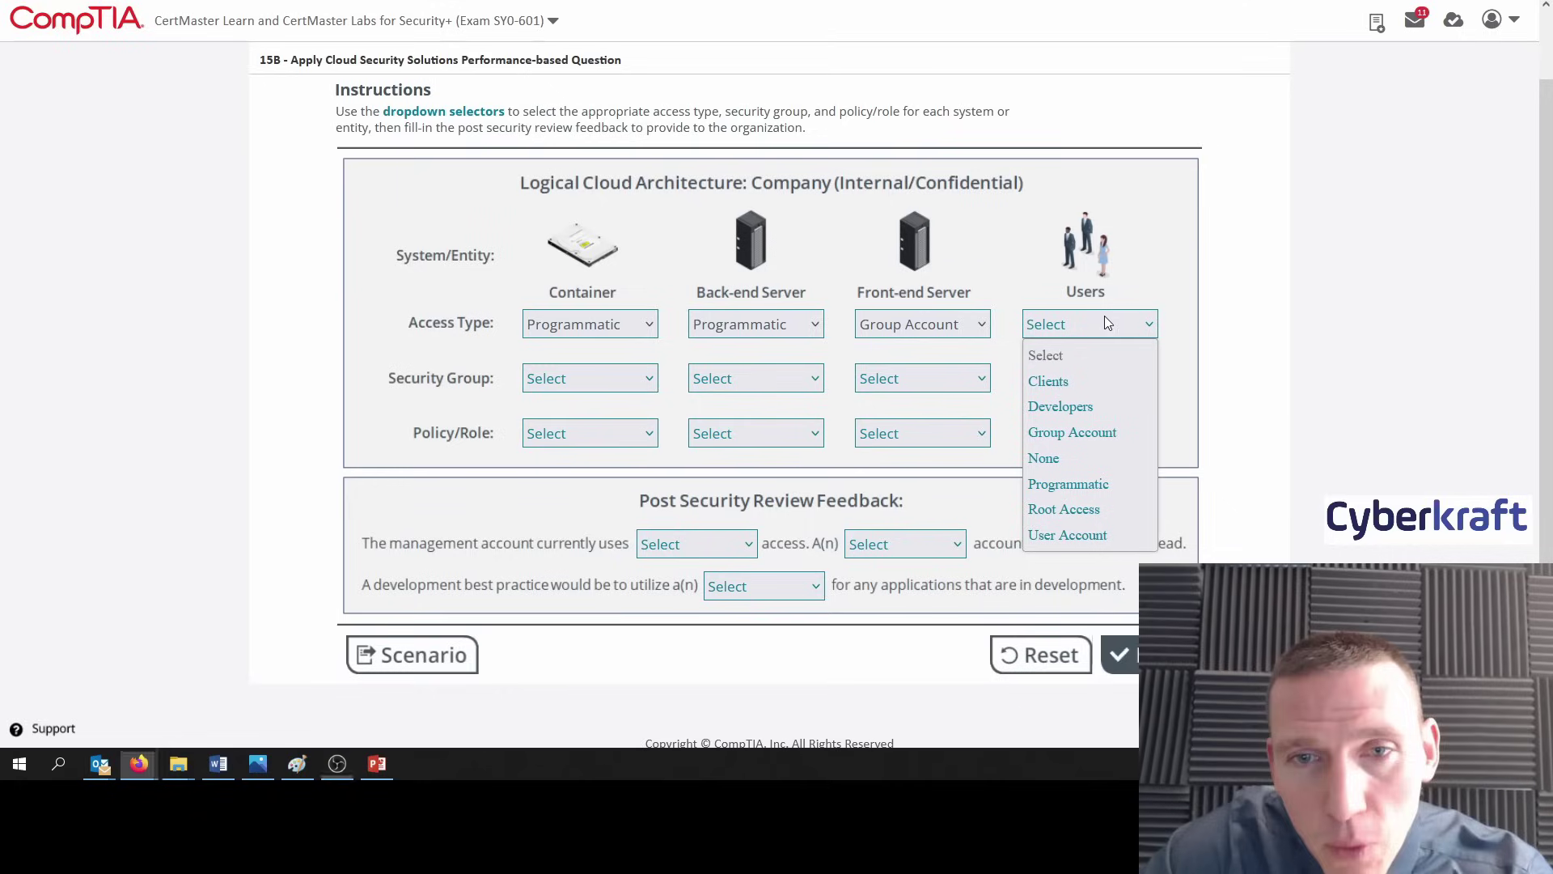
click(1076, 390)
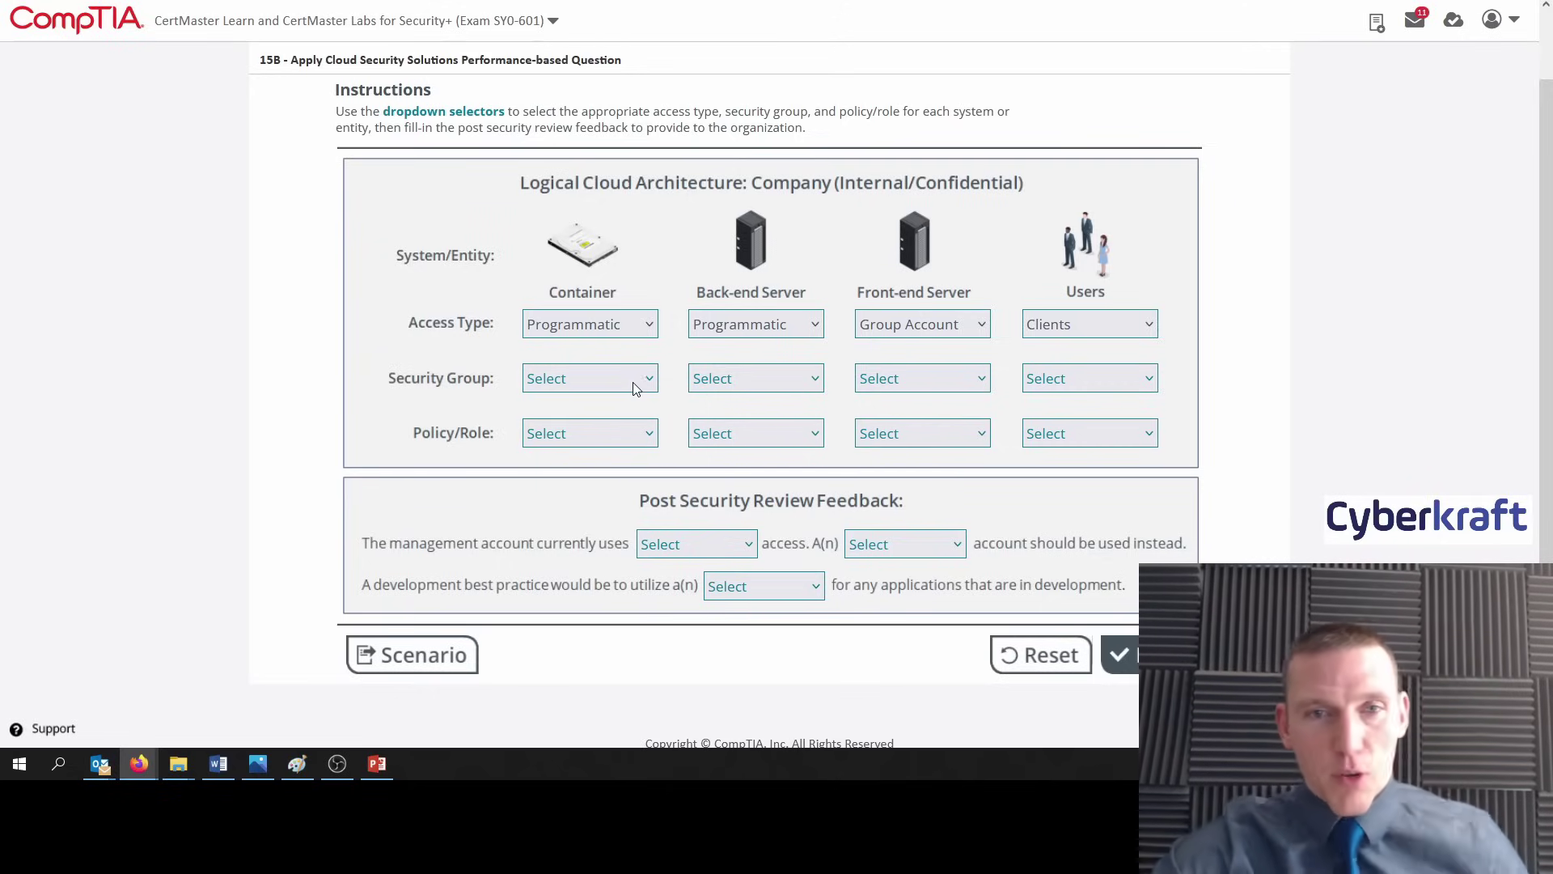
Compare the security group options offered for the container, back-end server, front-end server and users.
click(600, 369)
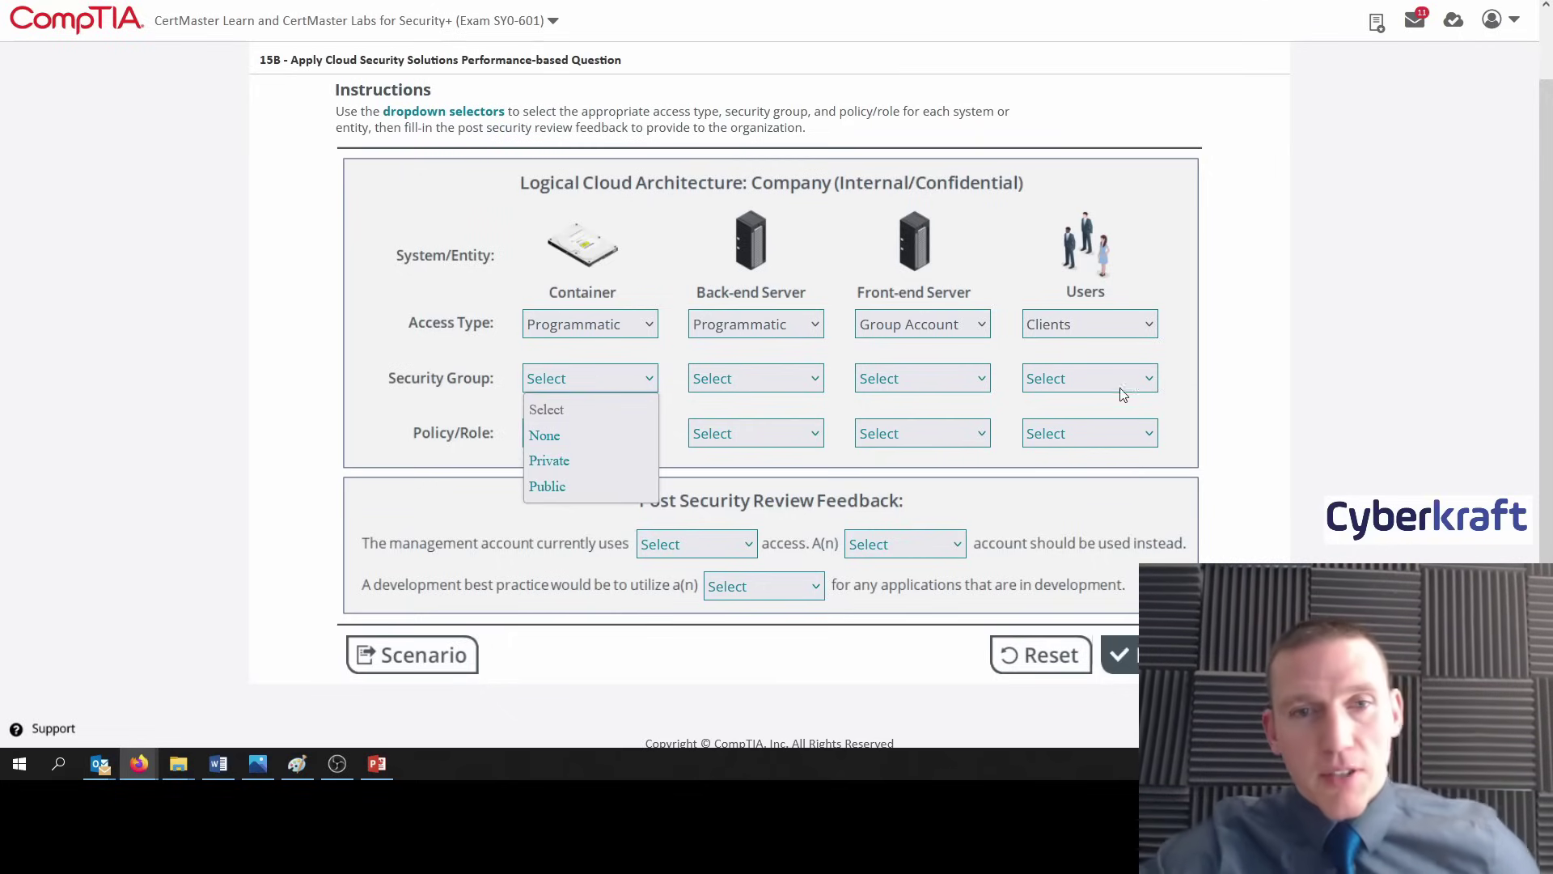
click(805, 387)
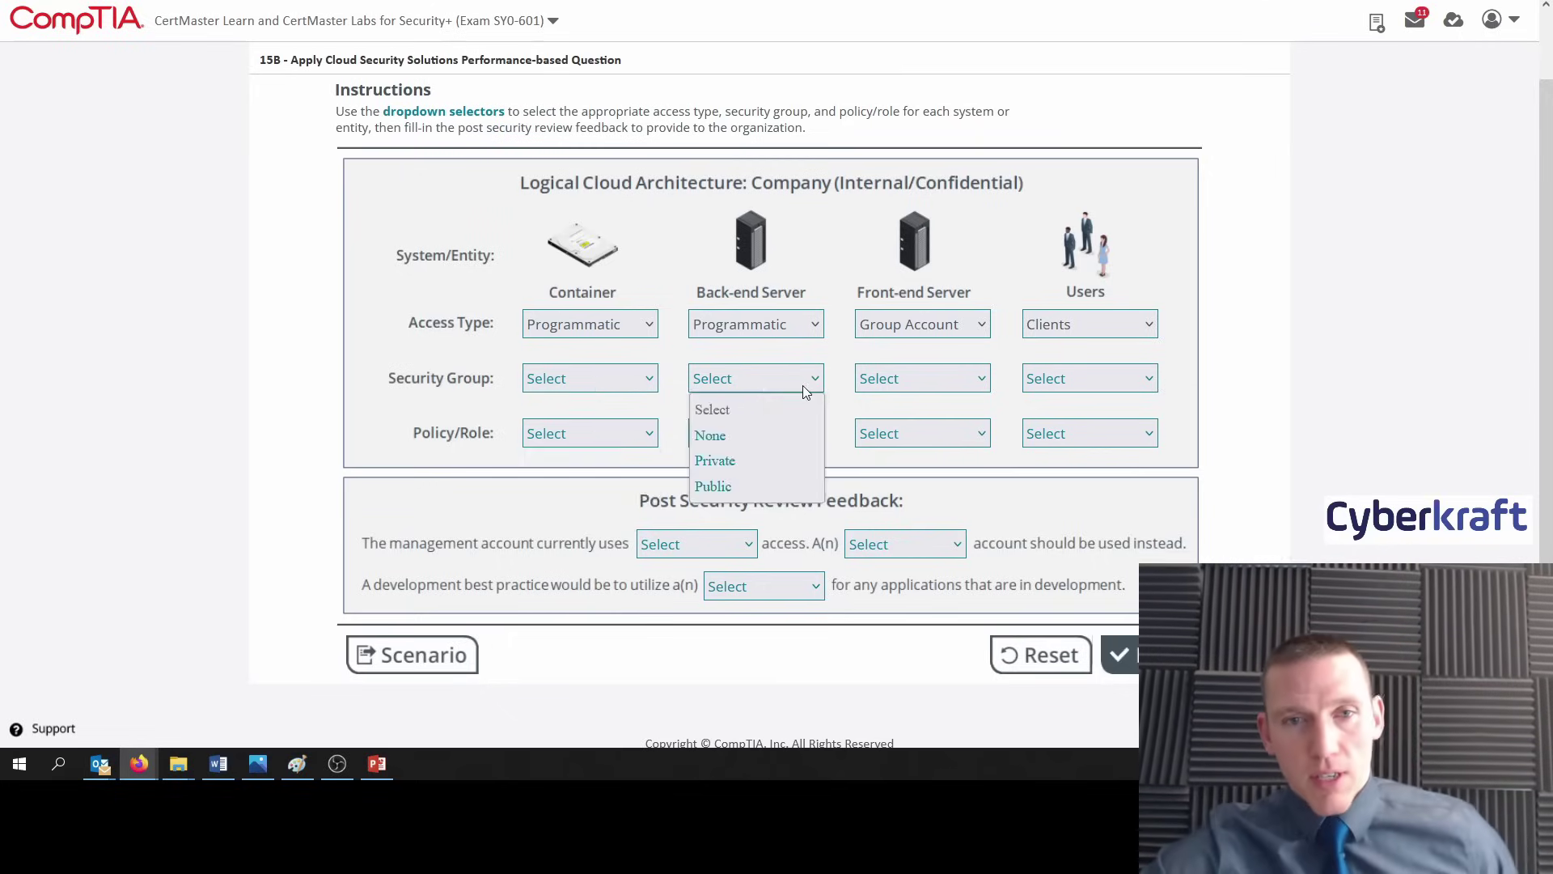
click(903, 376)
click(1066, 377)
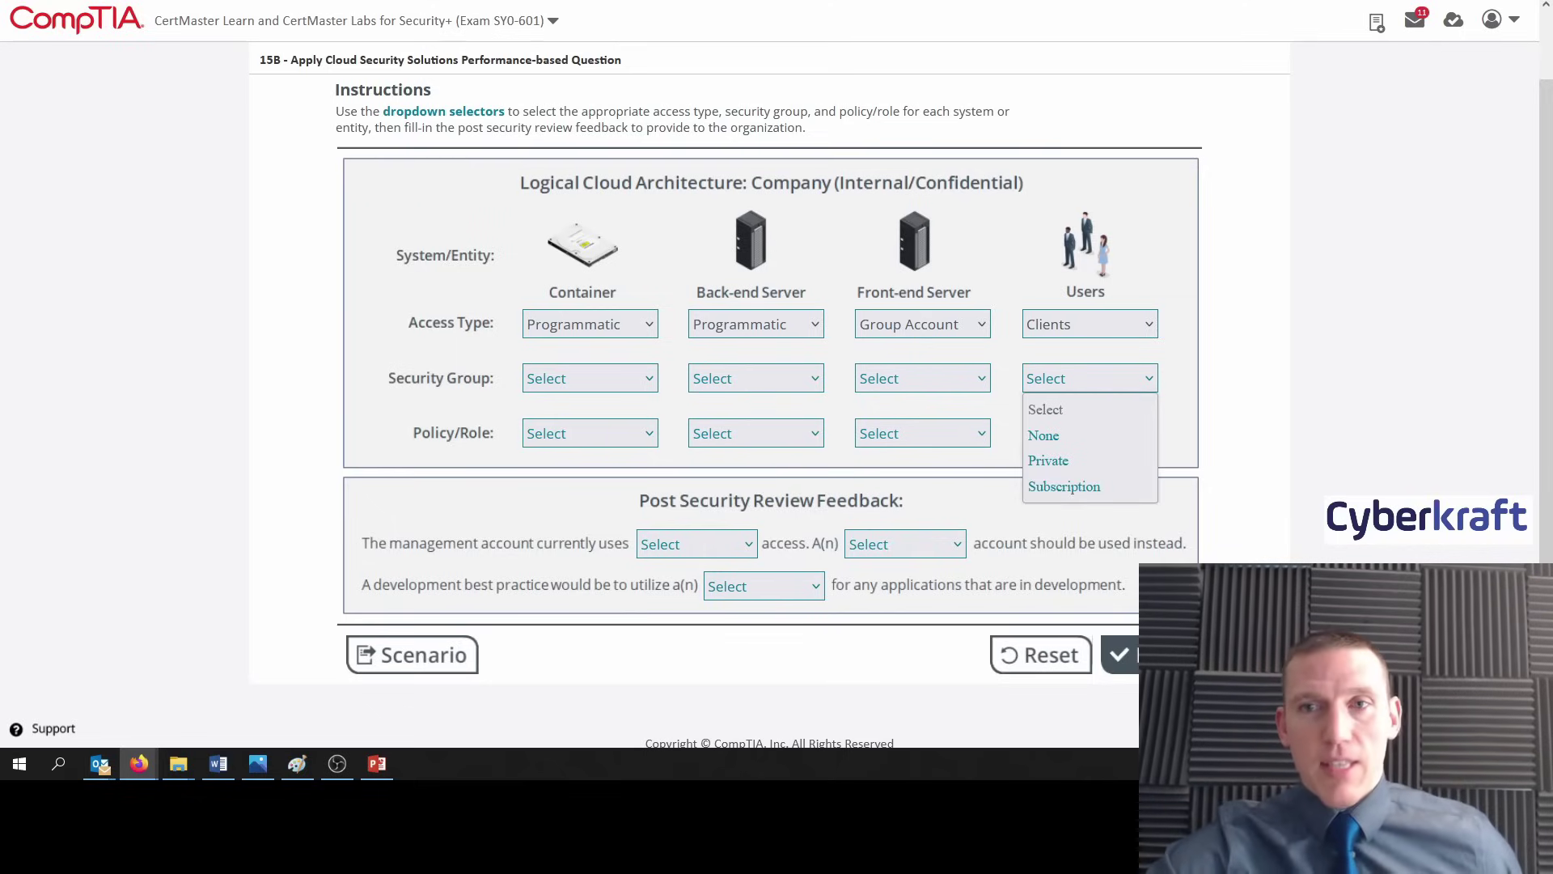
key(alt+Tab)
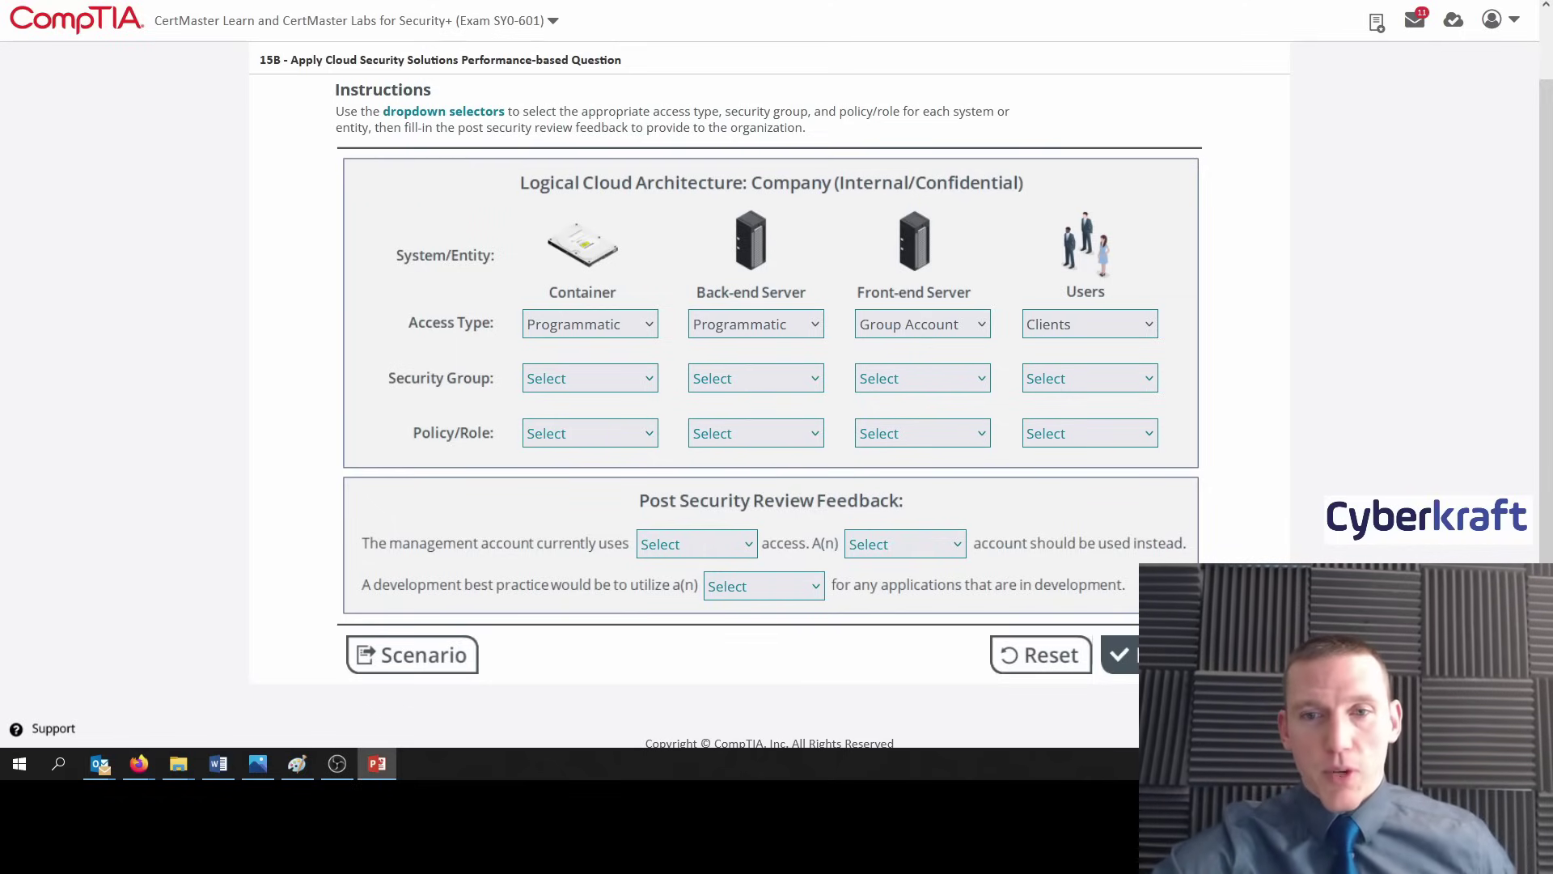
key(alt+Tab)
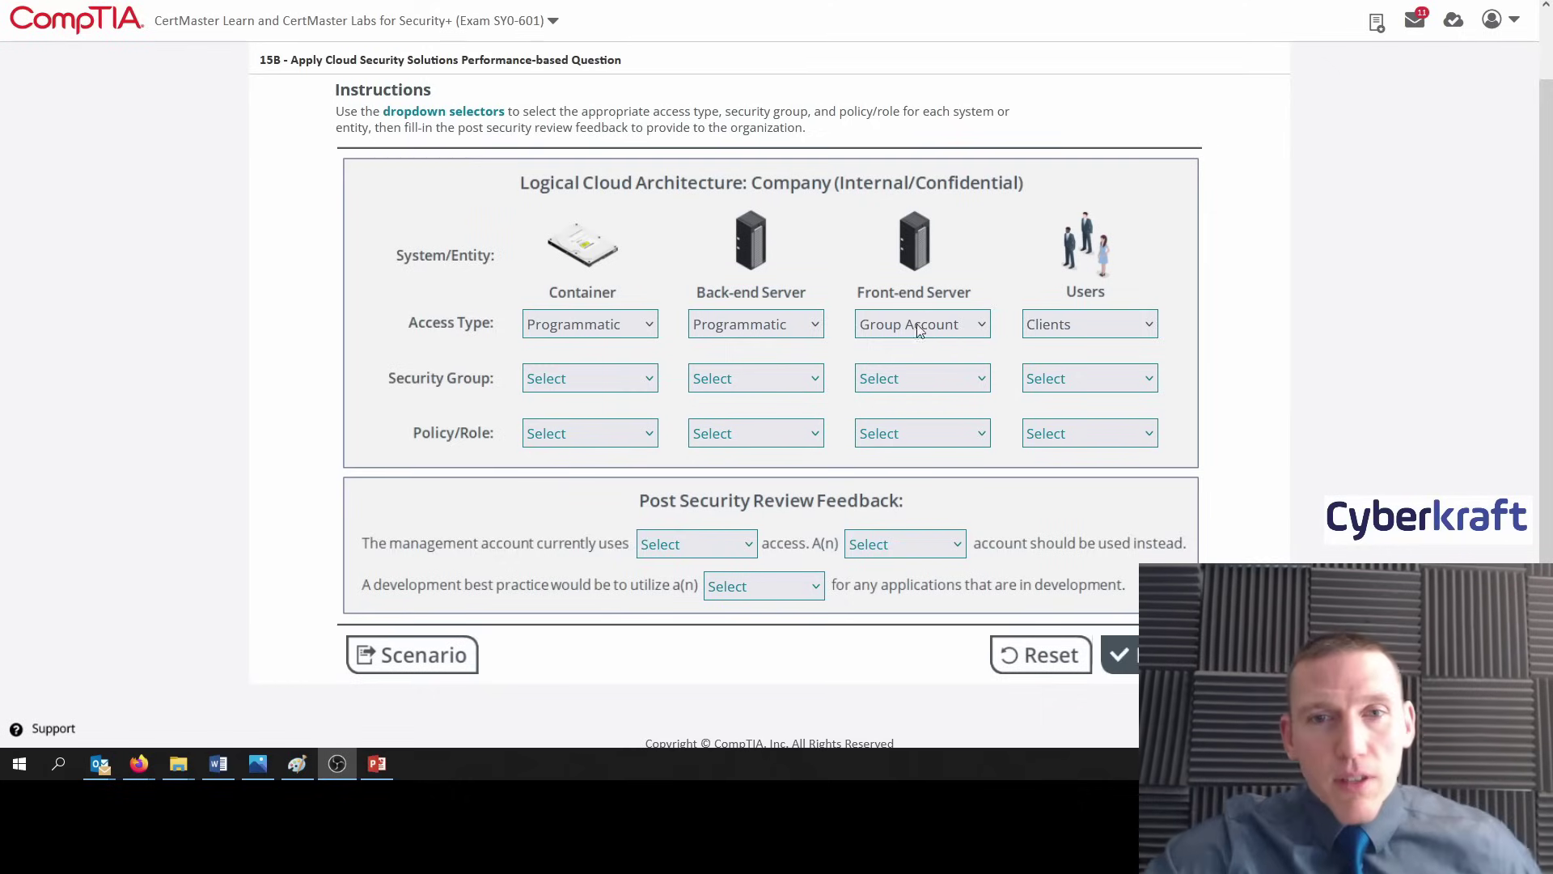
click(984, 381)
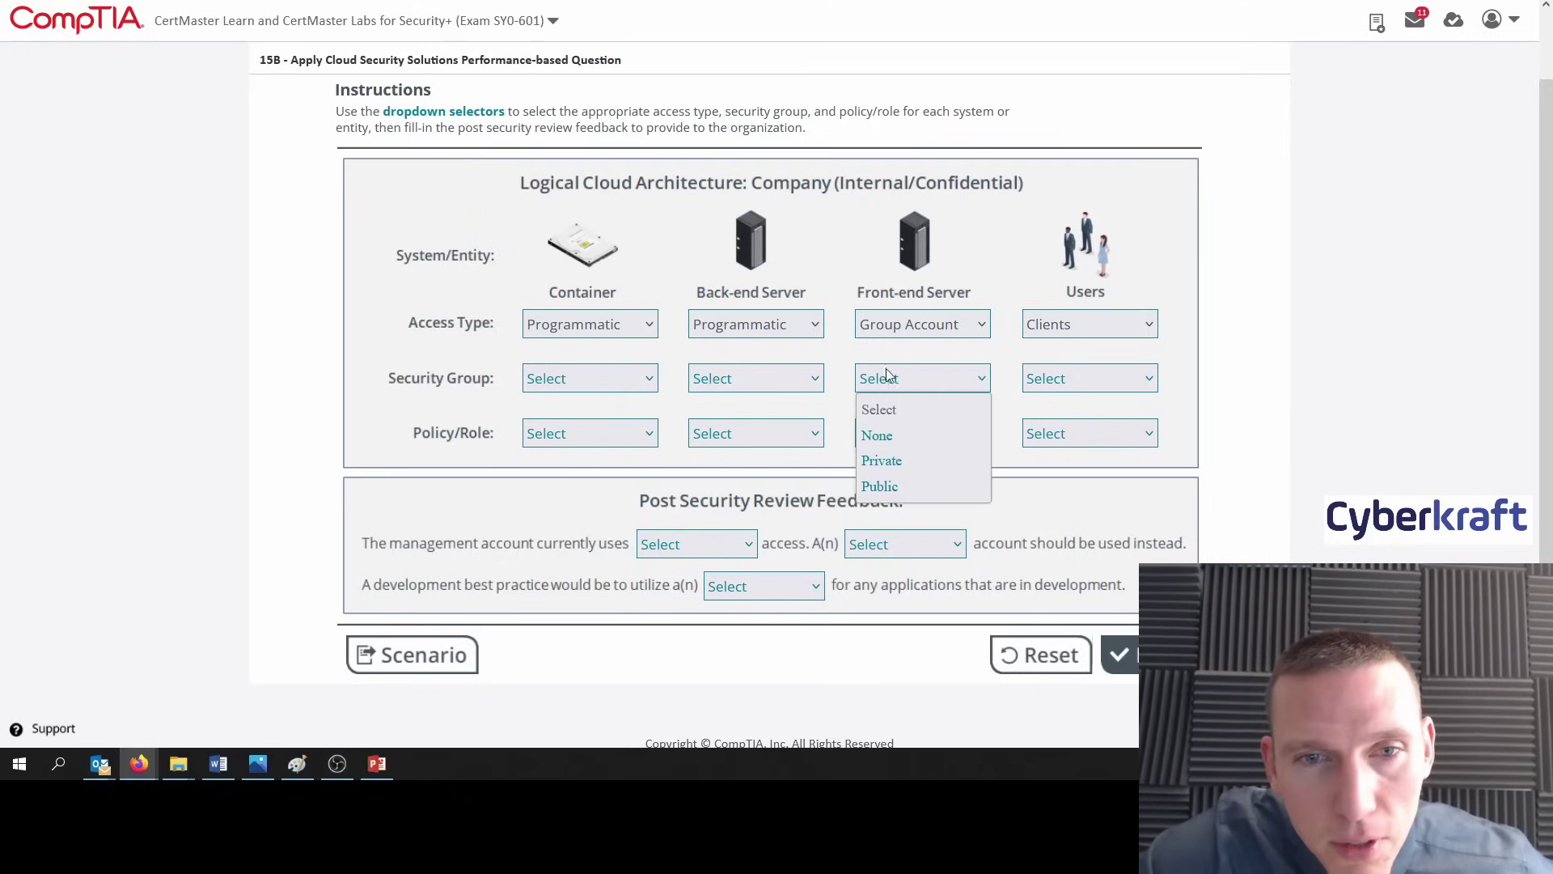
click(1077, 381)
click(977, 382)
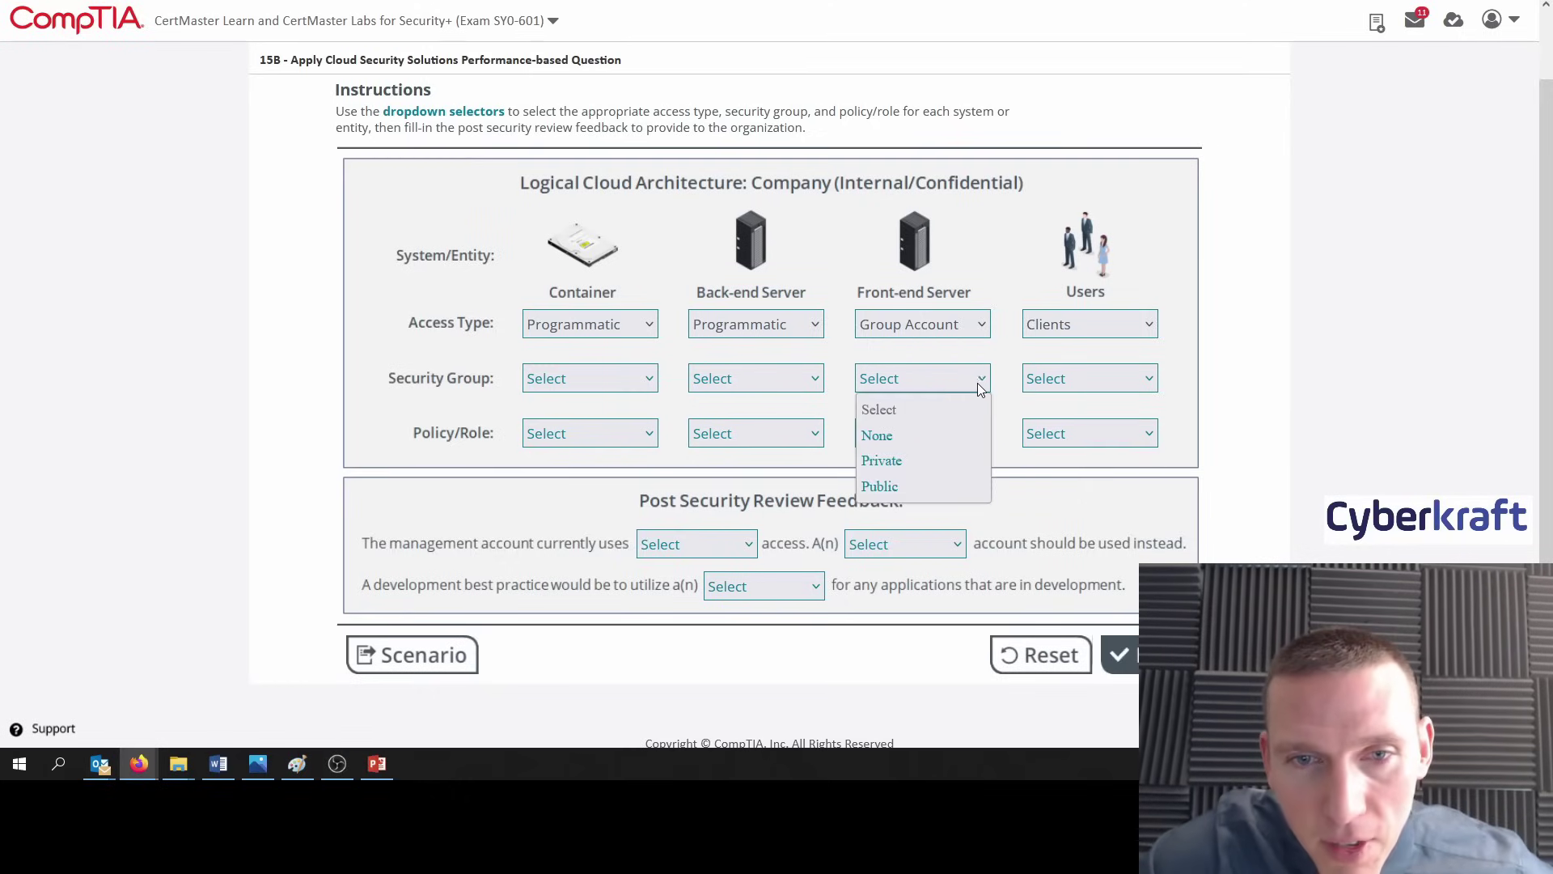
click(1113, 380)
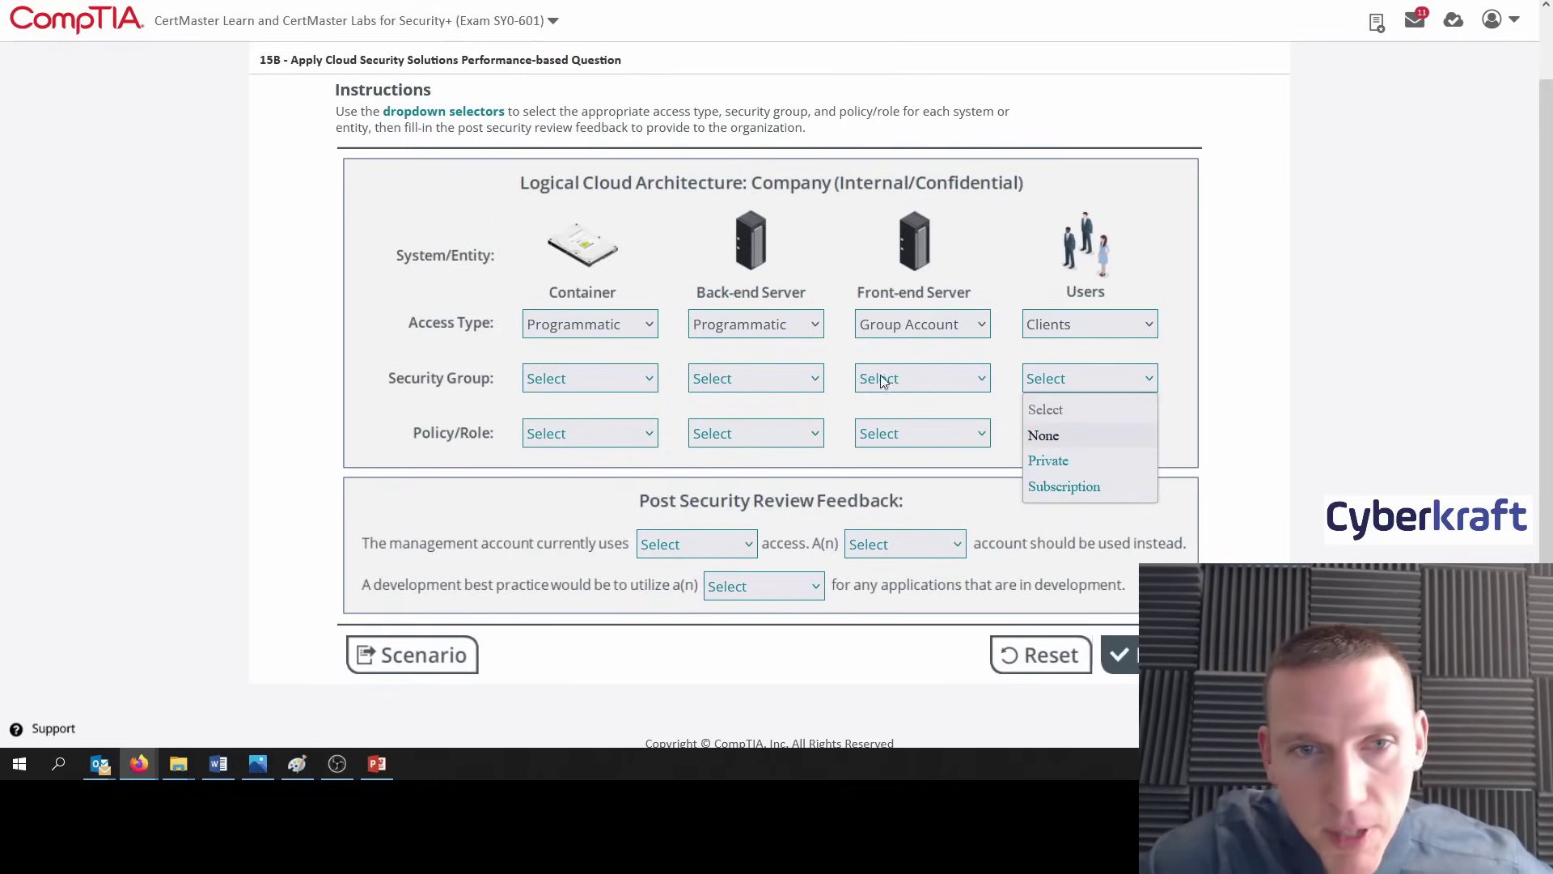
click(412, 373)
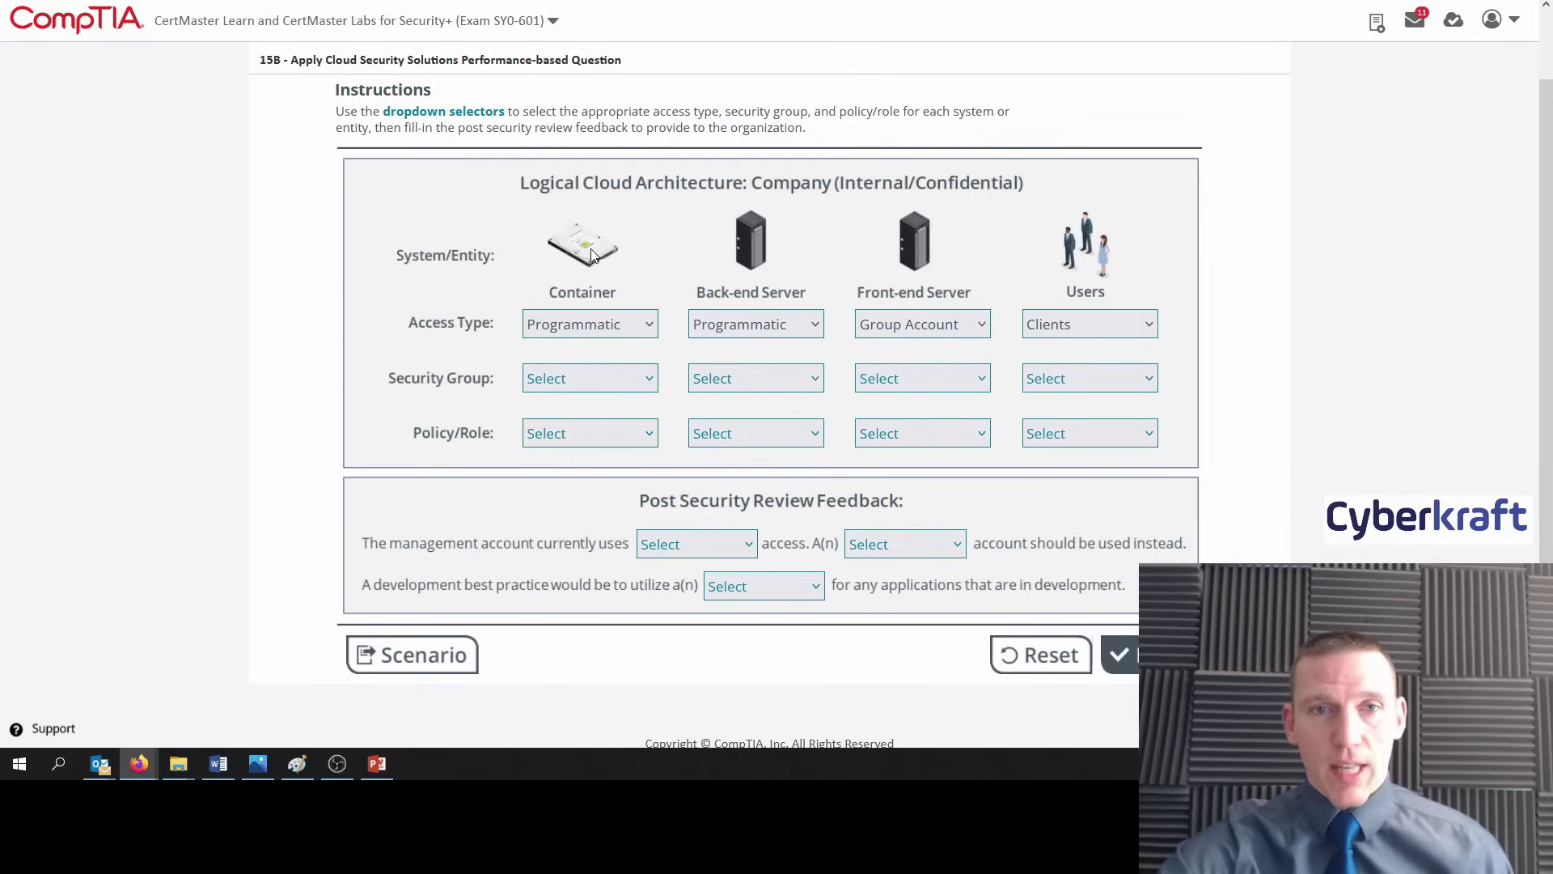
Set the container's security group to Private.
click(602, 385)
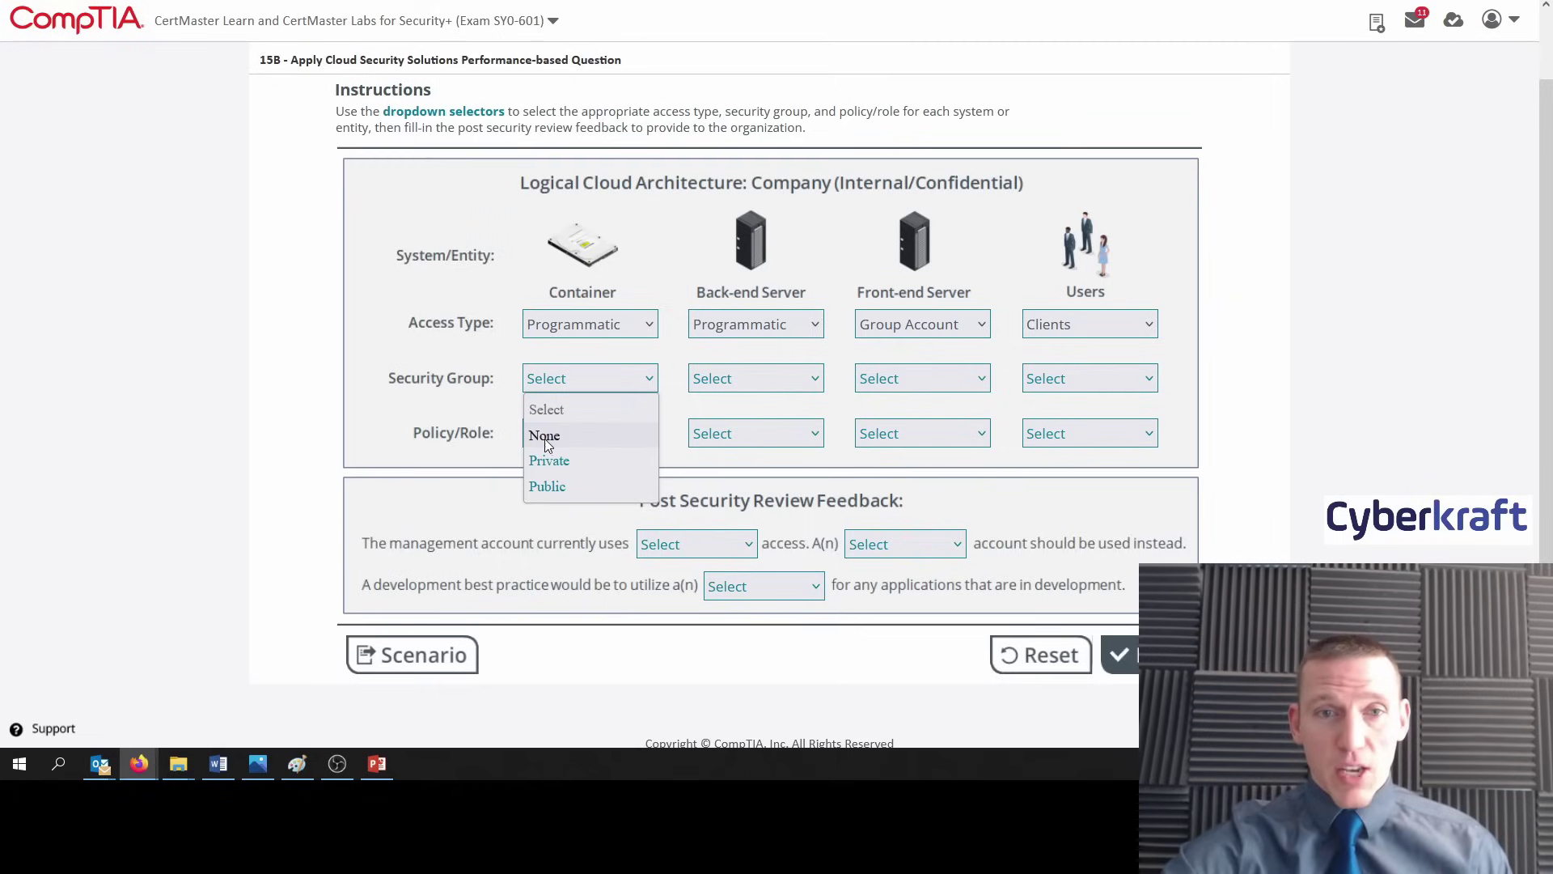
click(555, 464)
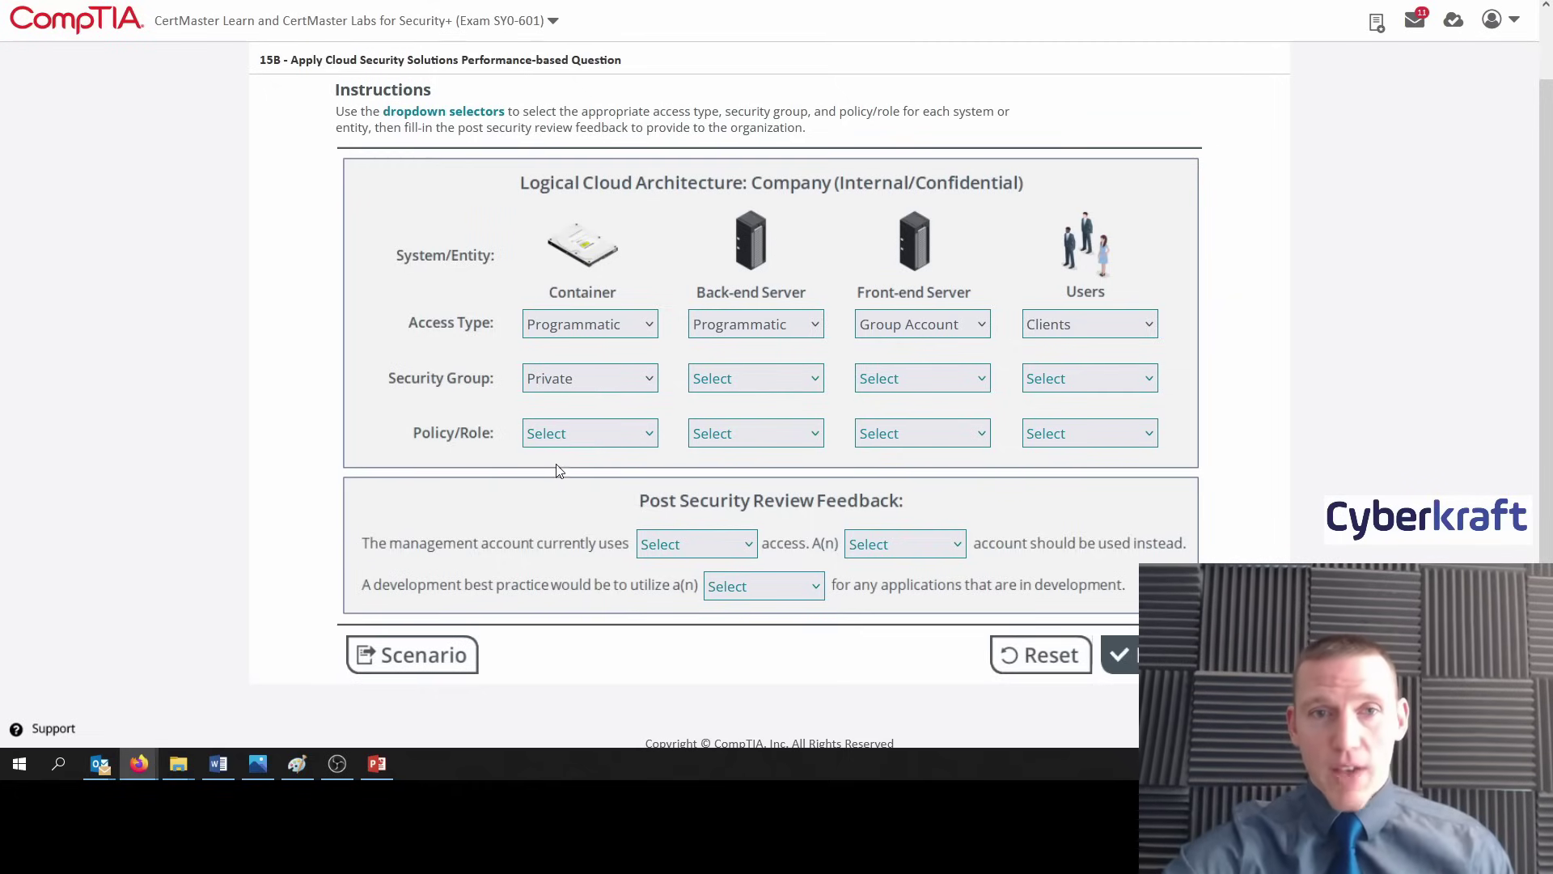
click(601, 388)
click(416, 408)
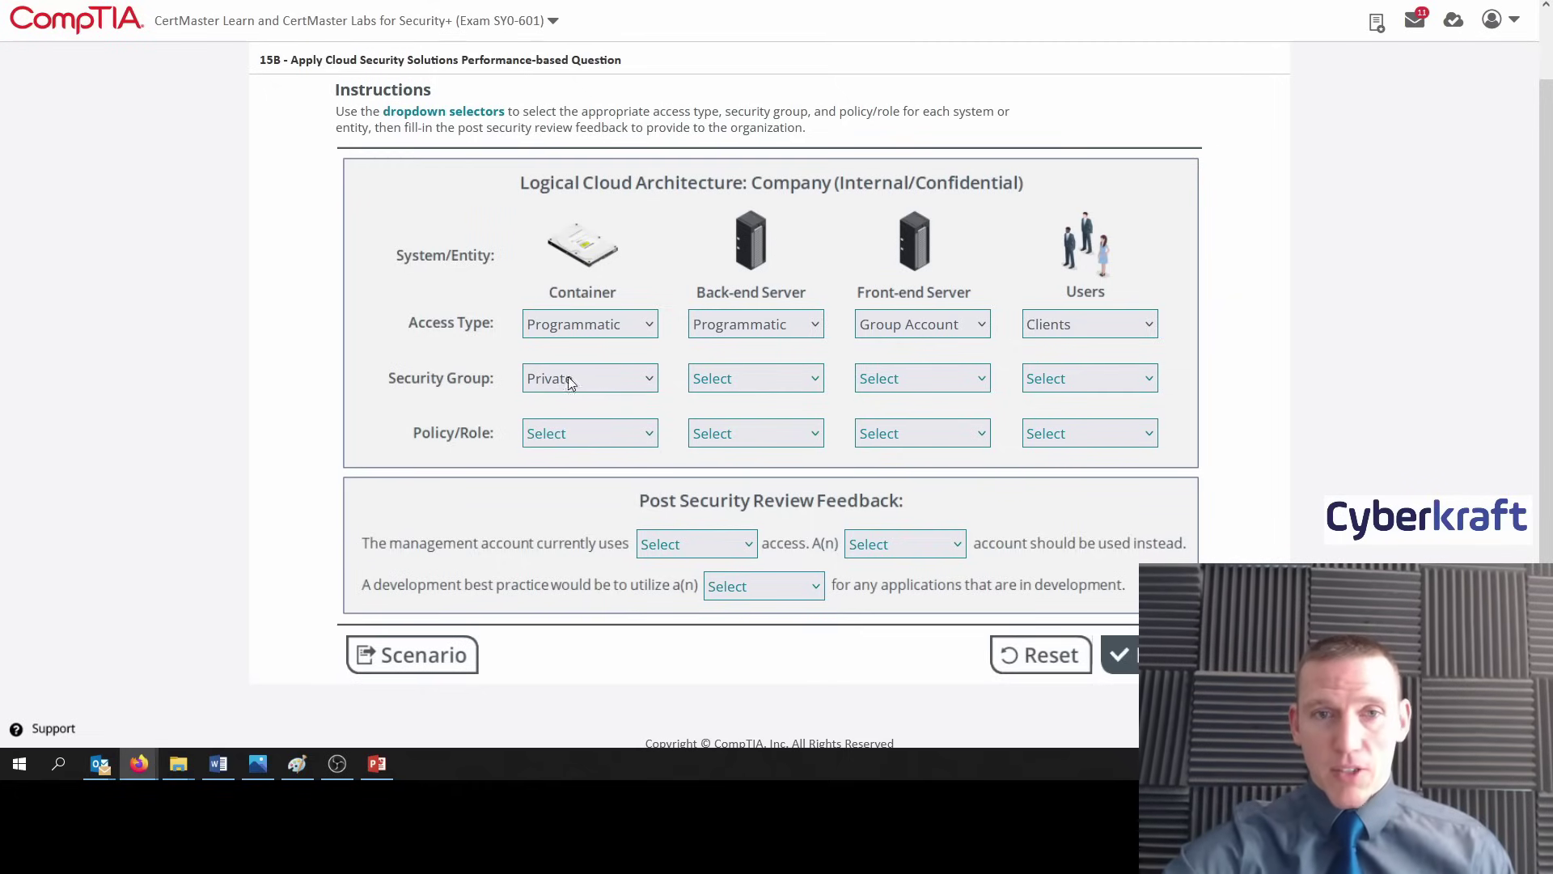
Set the security group to Private for the back-end server, Public for the front-end server and Subscription for the users.
click(746, 380)
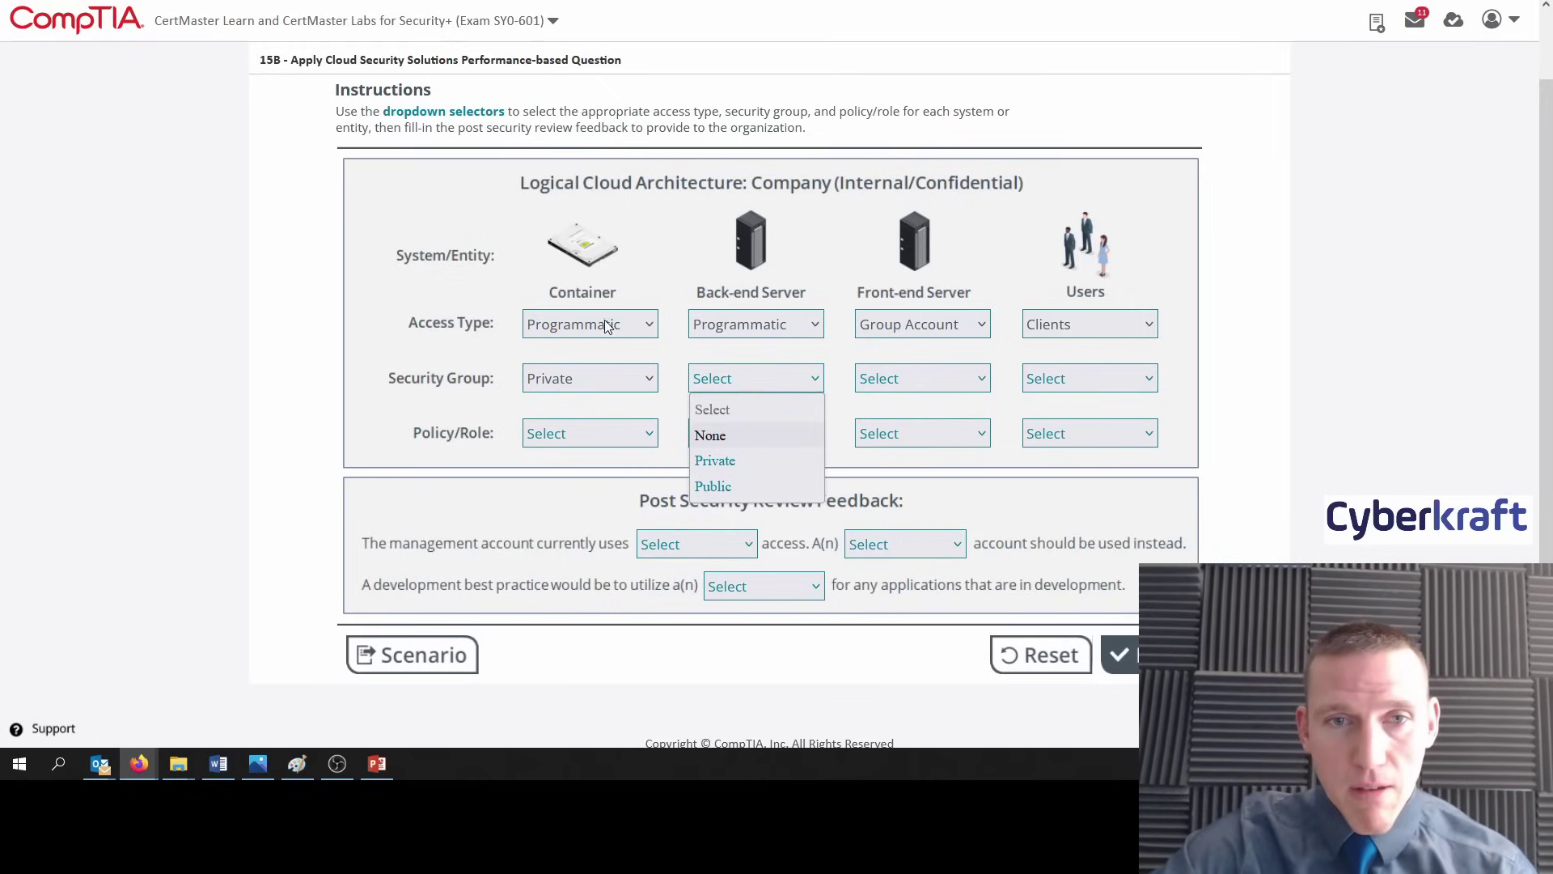
click(737, 463)
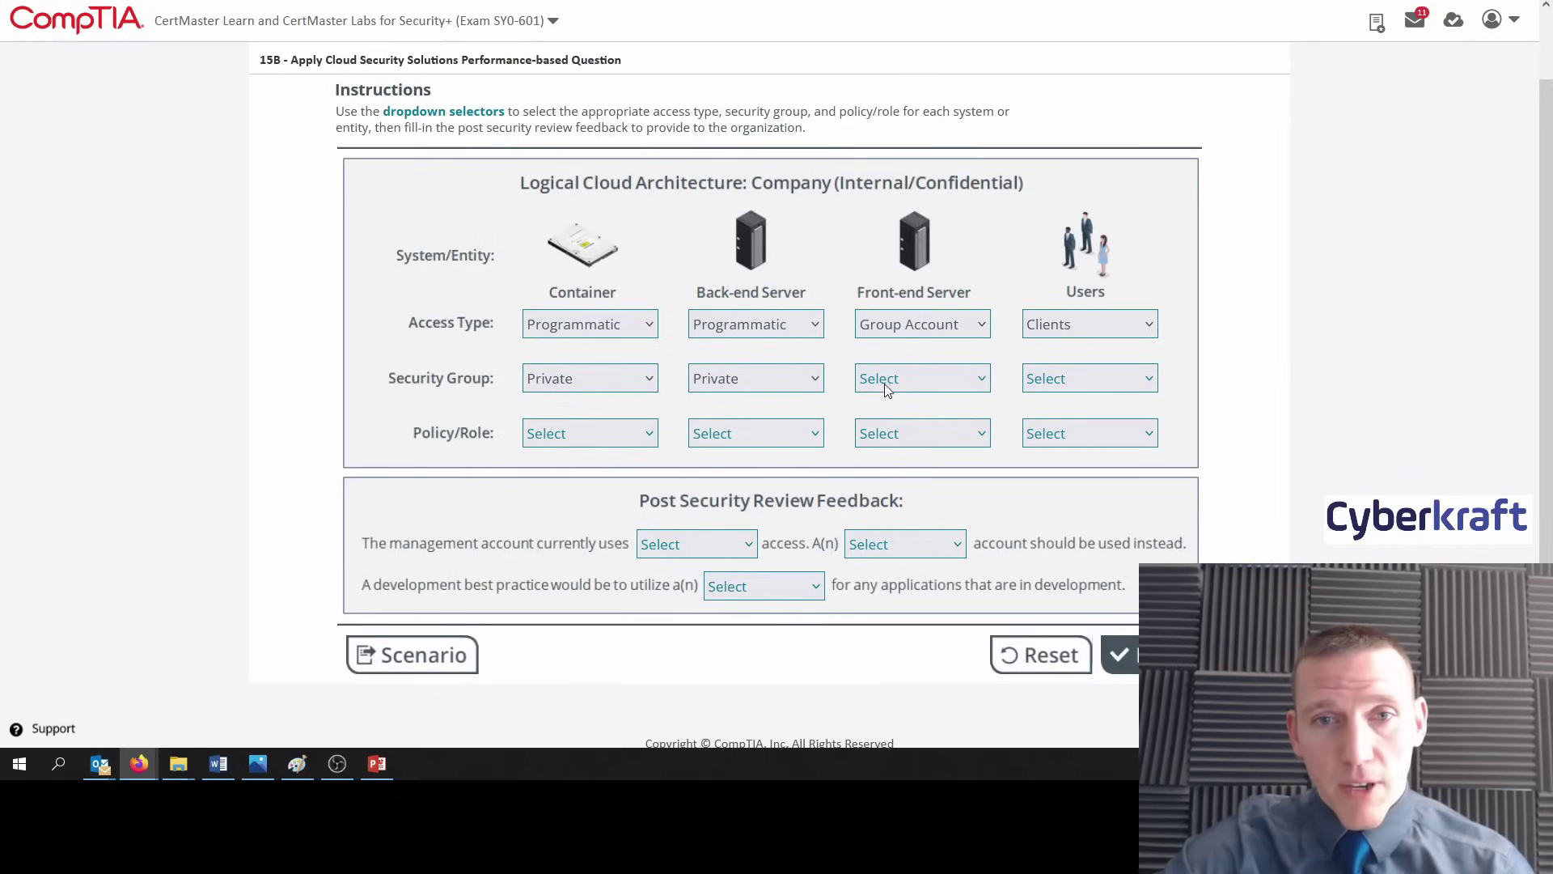
click(925, 385)
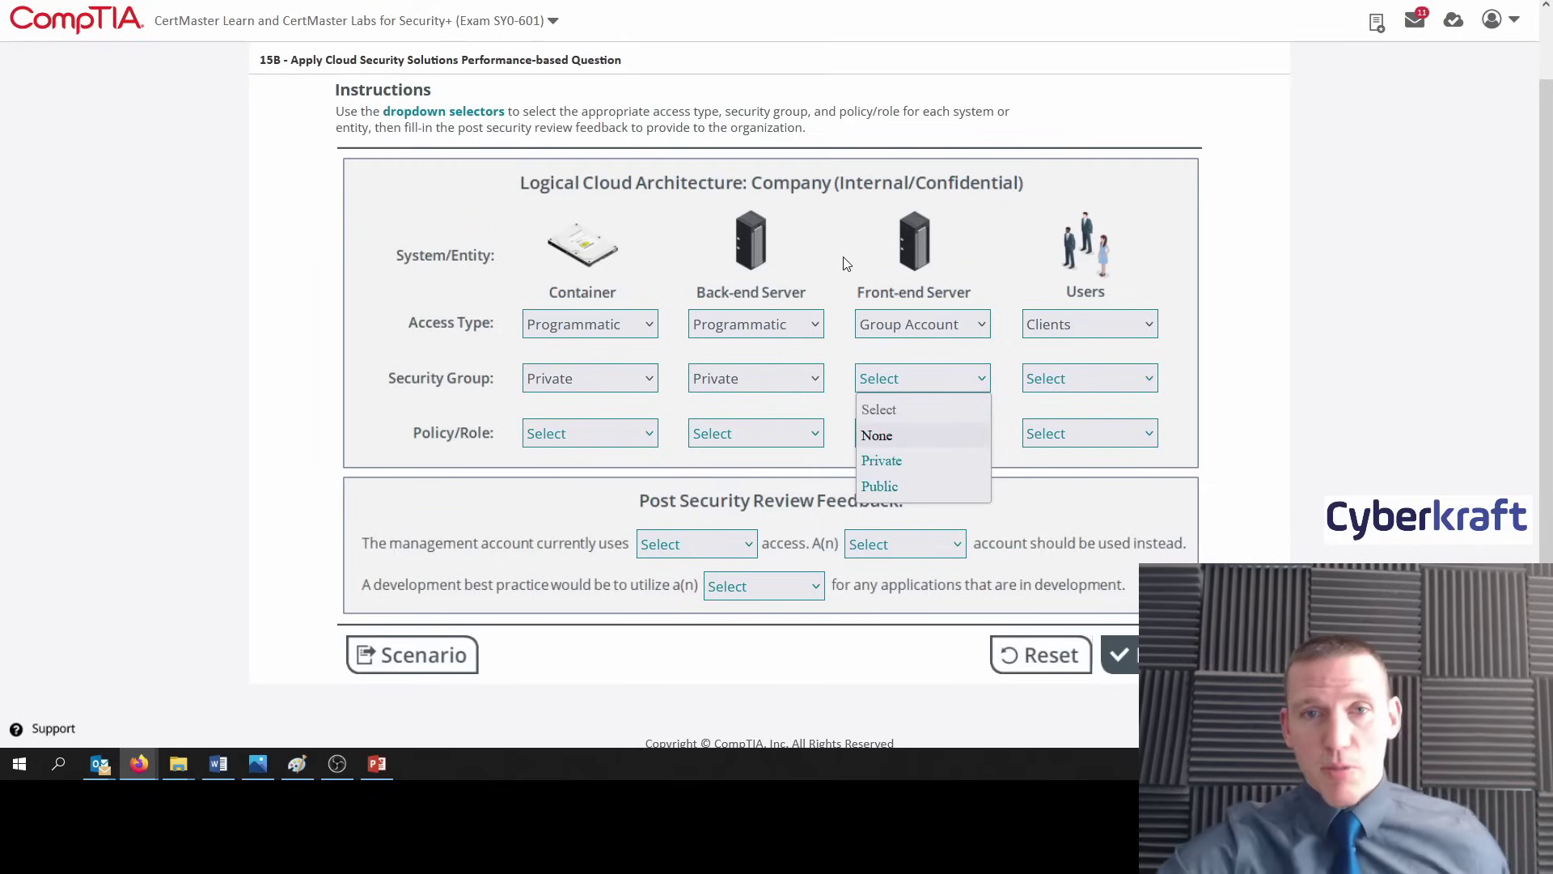
click(894, 489)
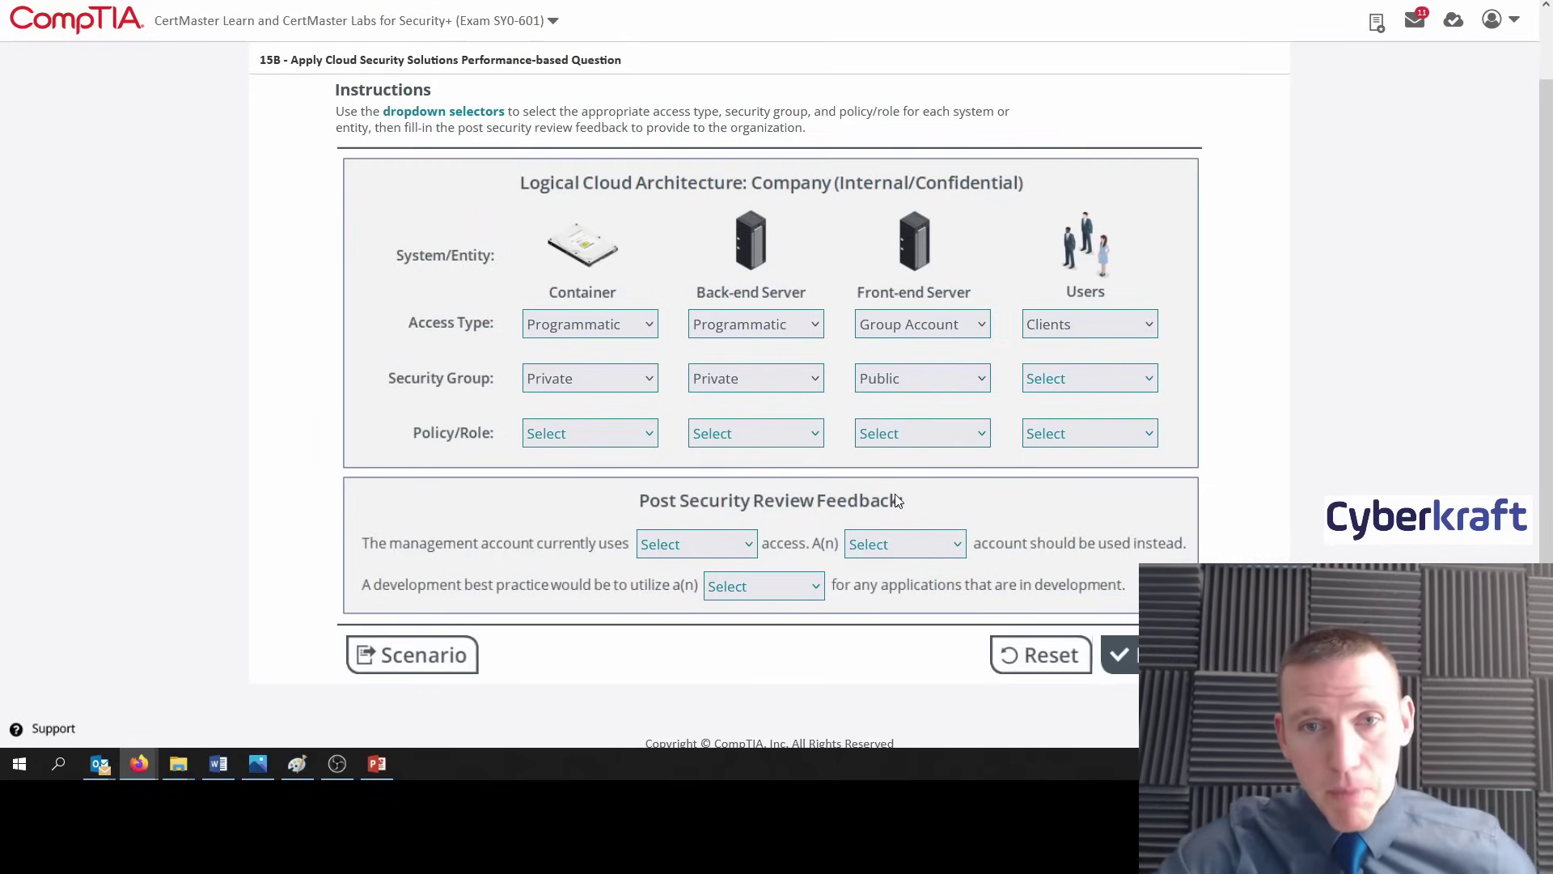
click(1071, 372)
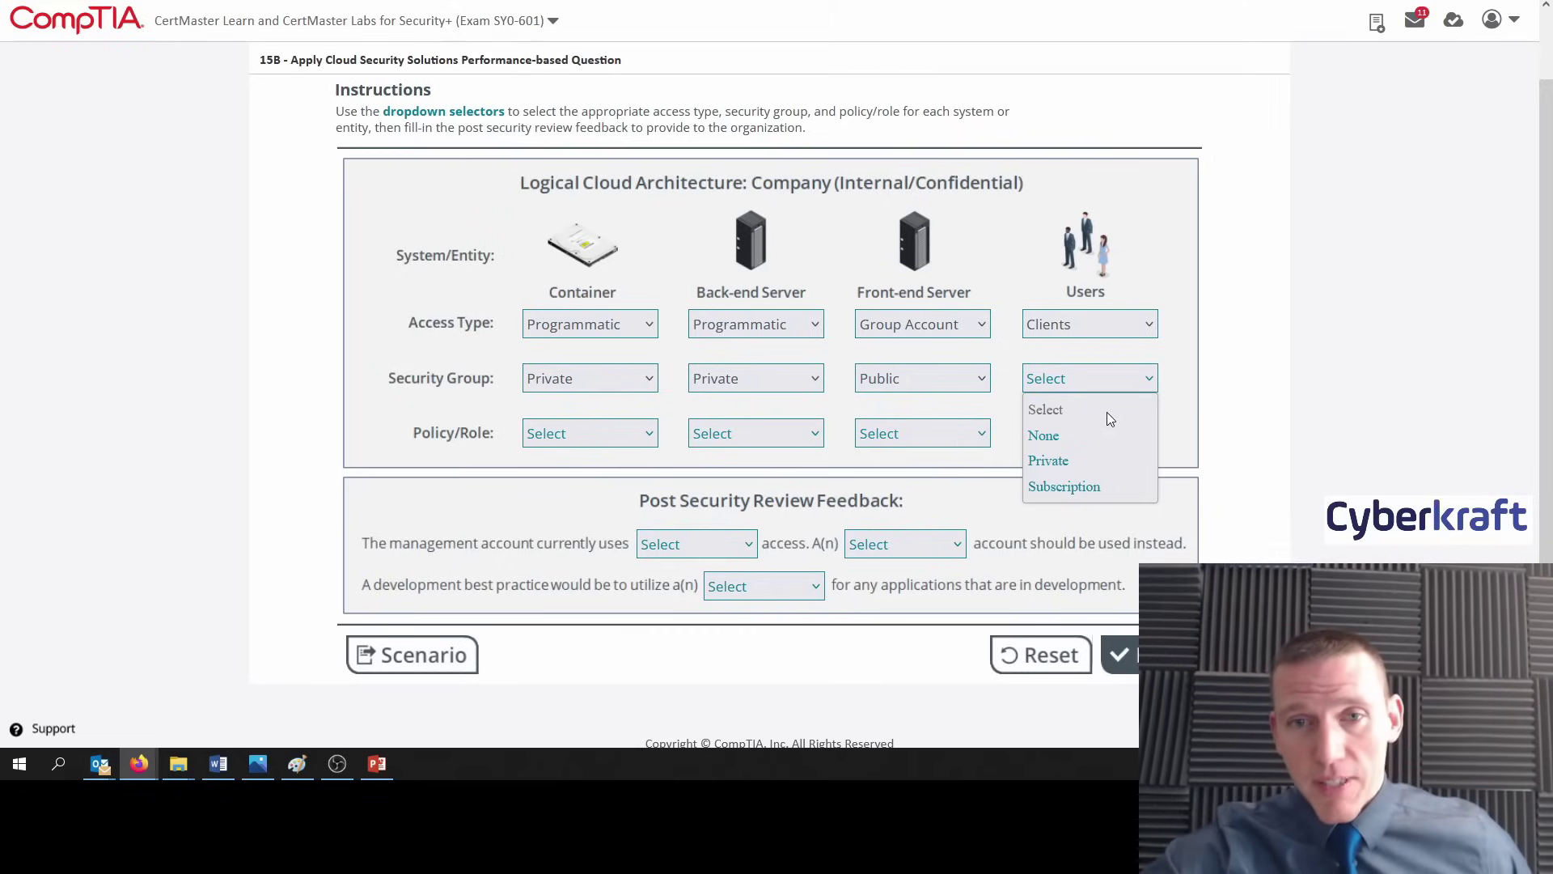
click(1066, 488)
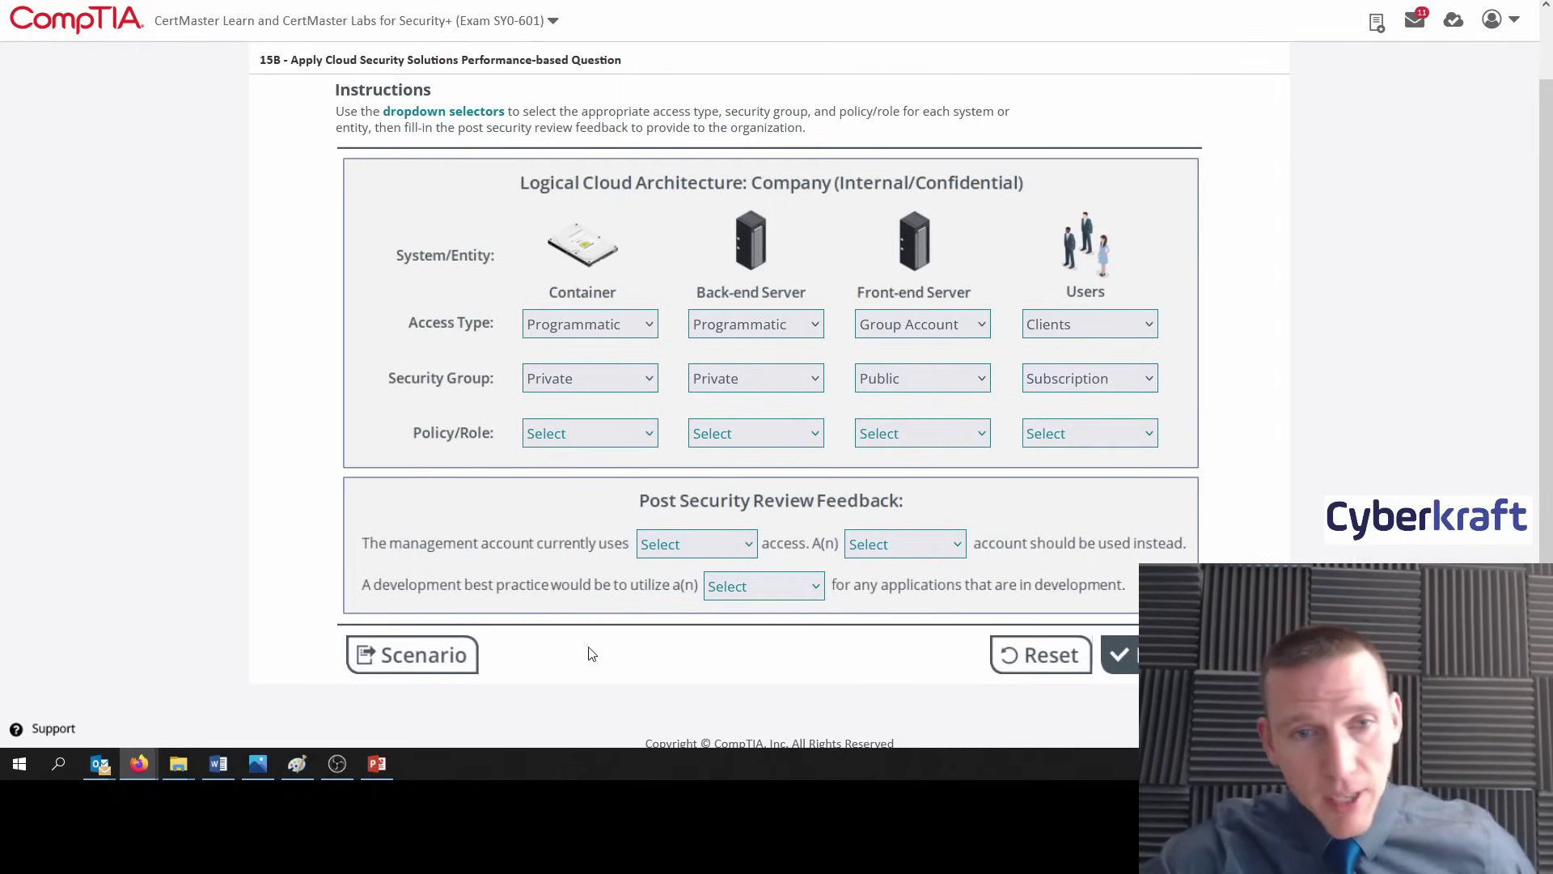
Review the scenario's "Your Notes" list for the access and permission requirements, and close the scenario.
click(416, 660)
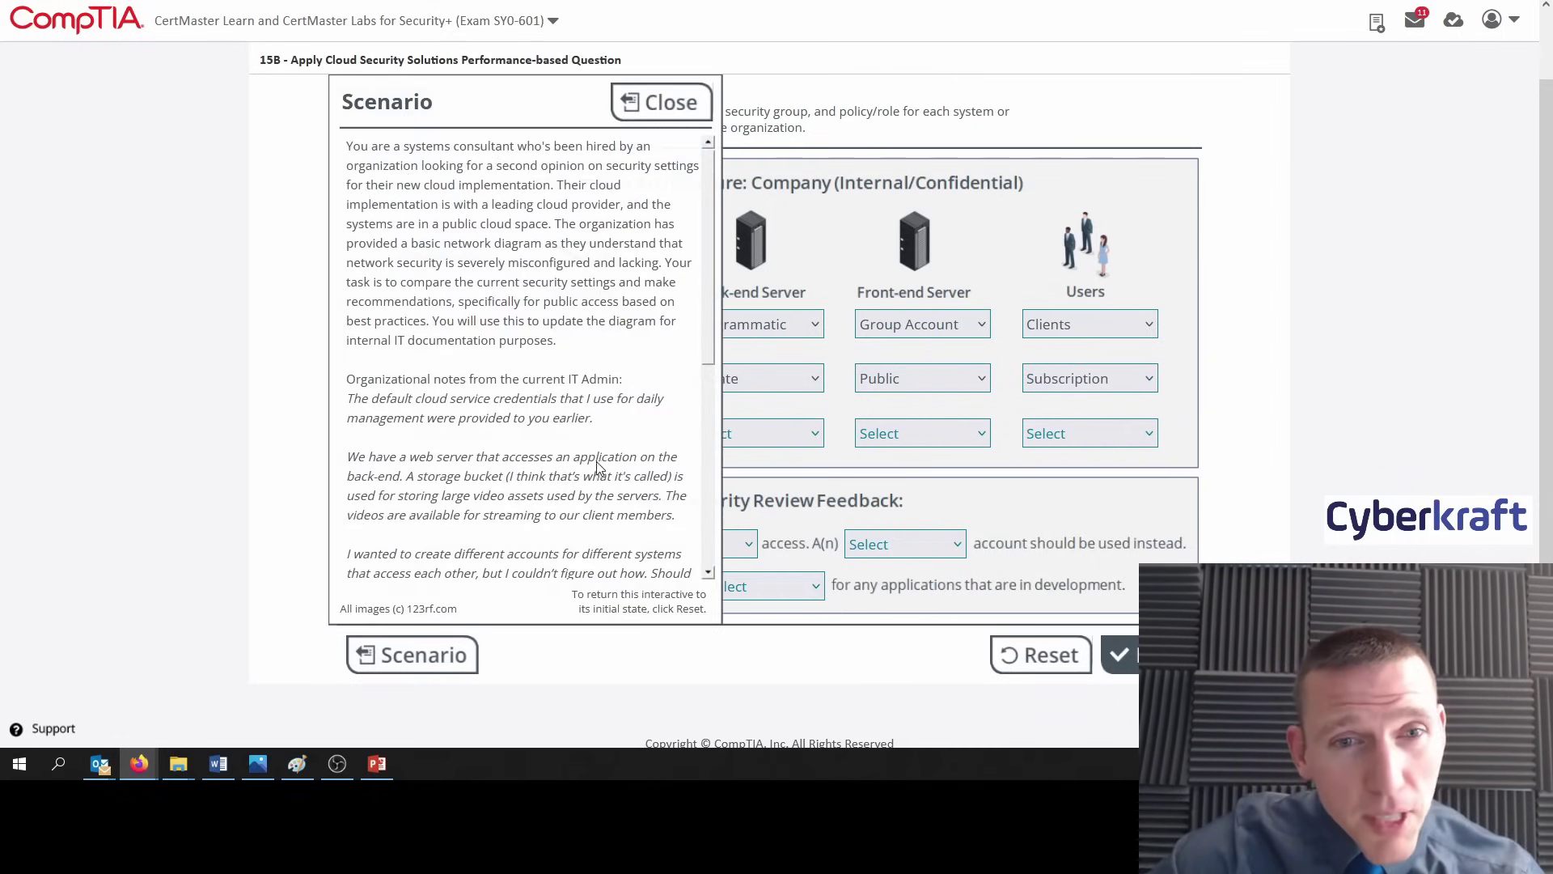
drag(704, 324, 703, 544)
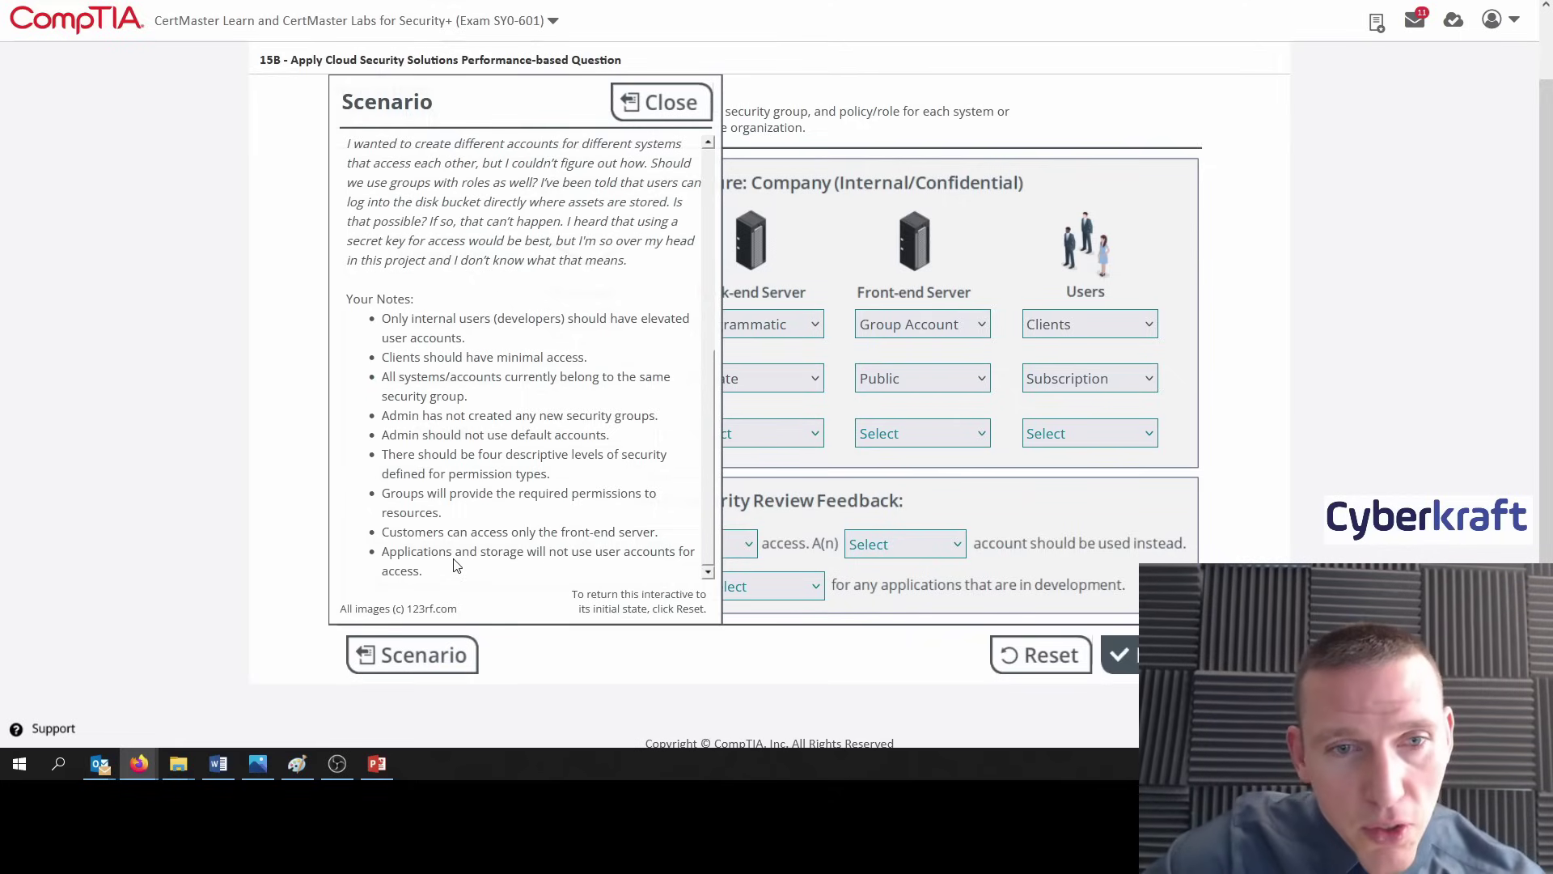
click(660, 102)
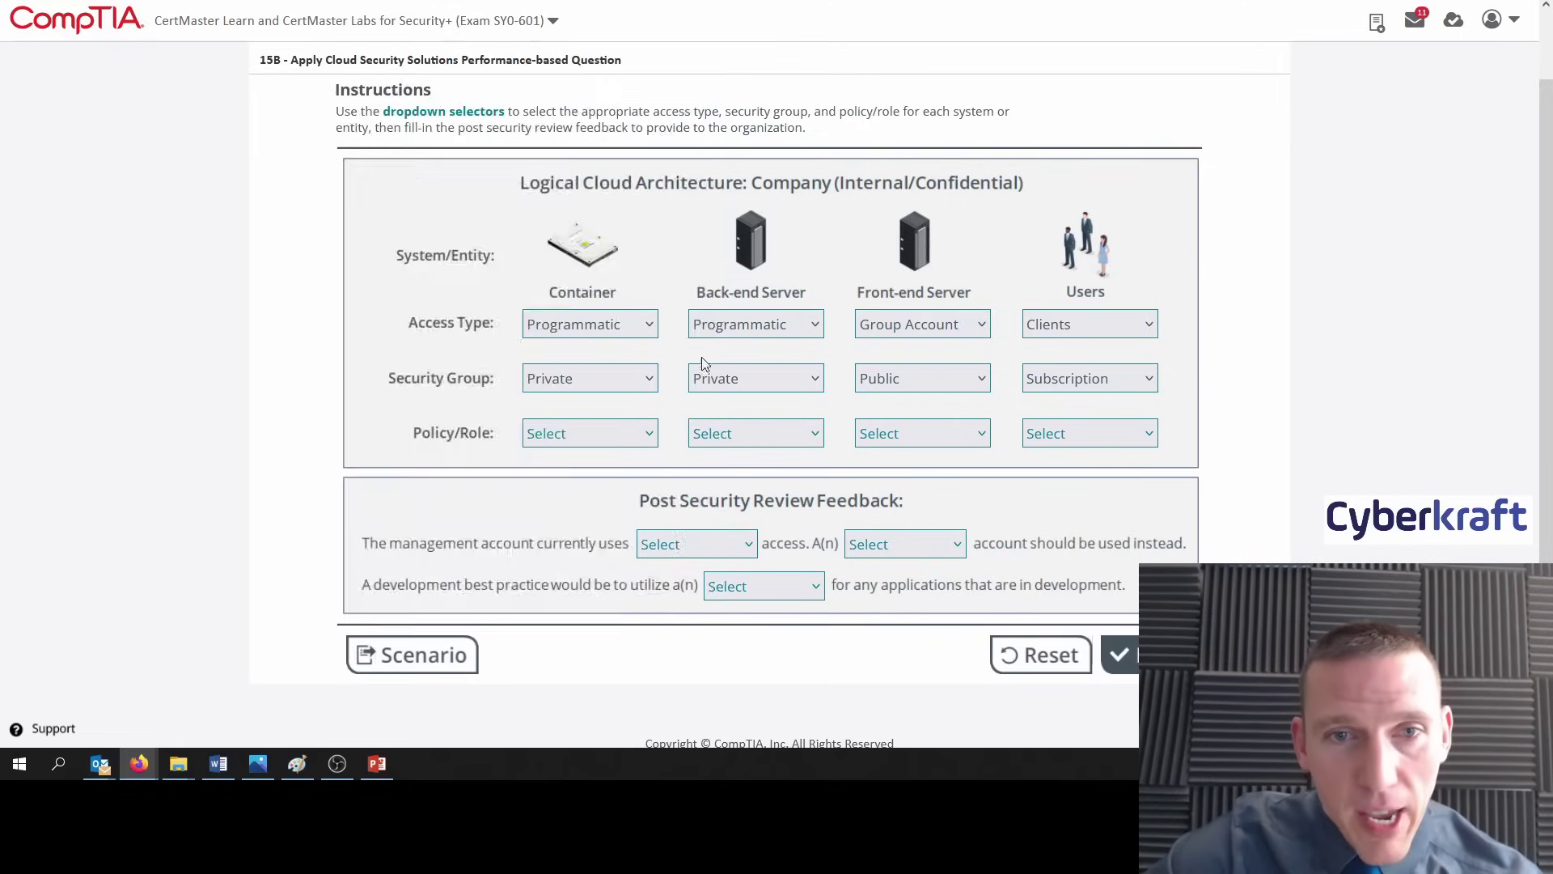
Compare the policy/role options offered for the container, back-end server, front-end server and users.
click(618, 440)
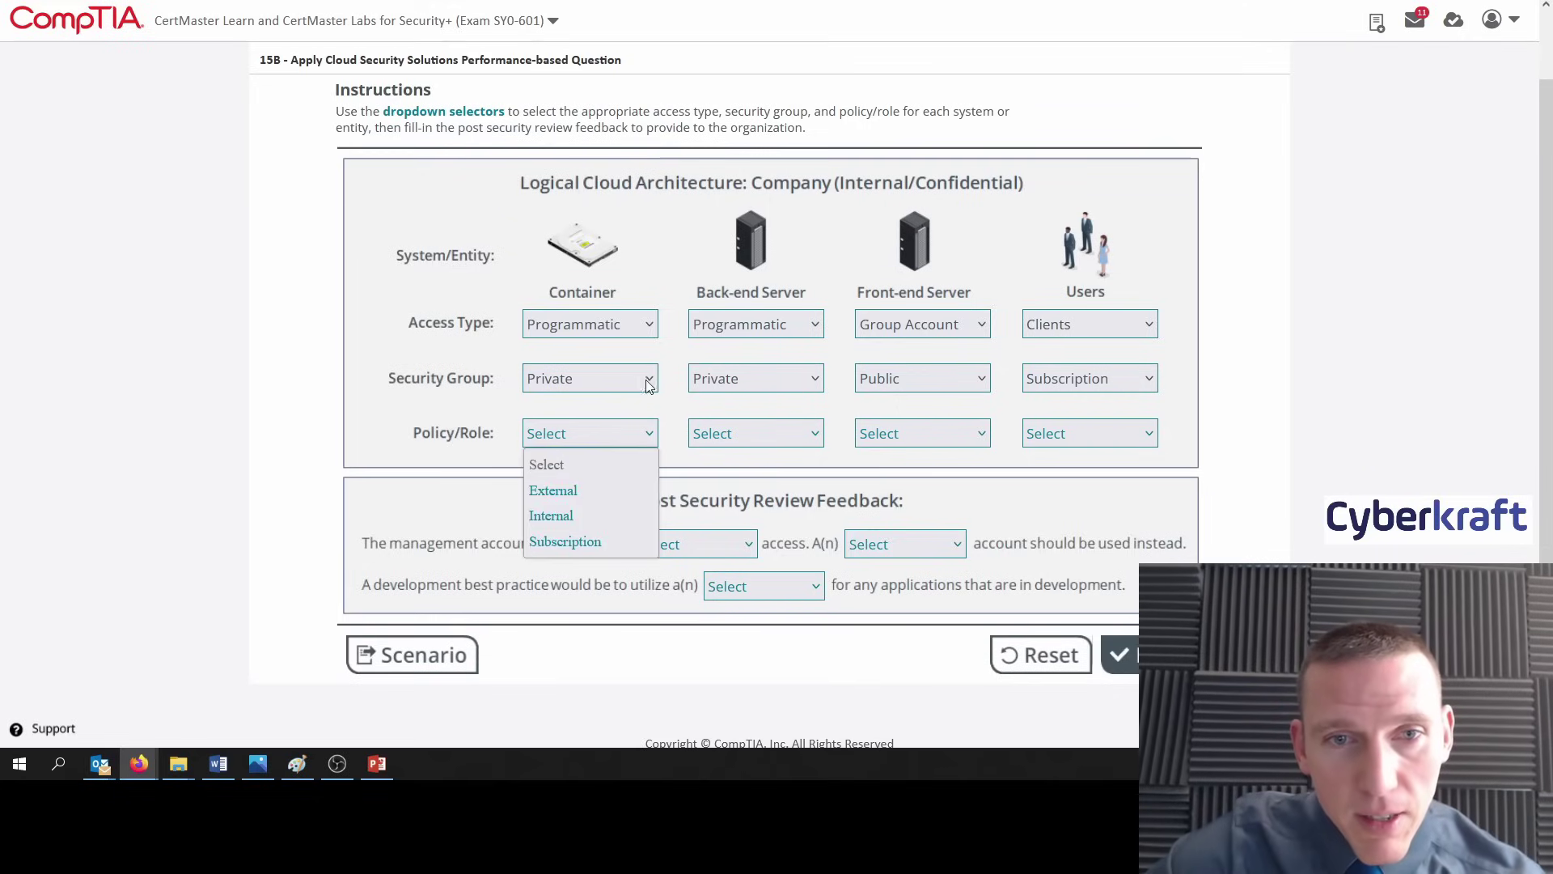
click(680, 403)
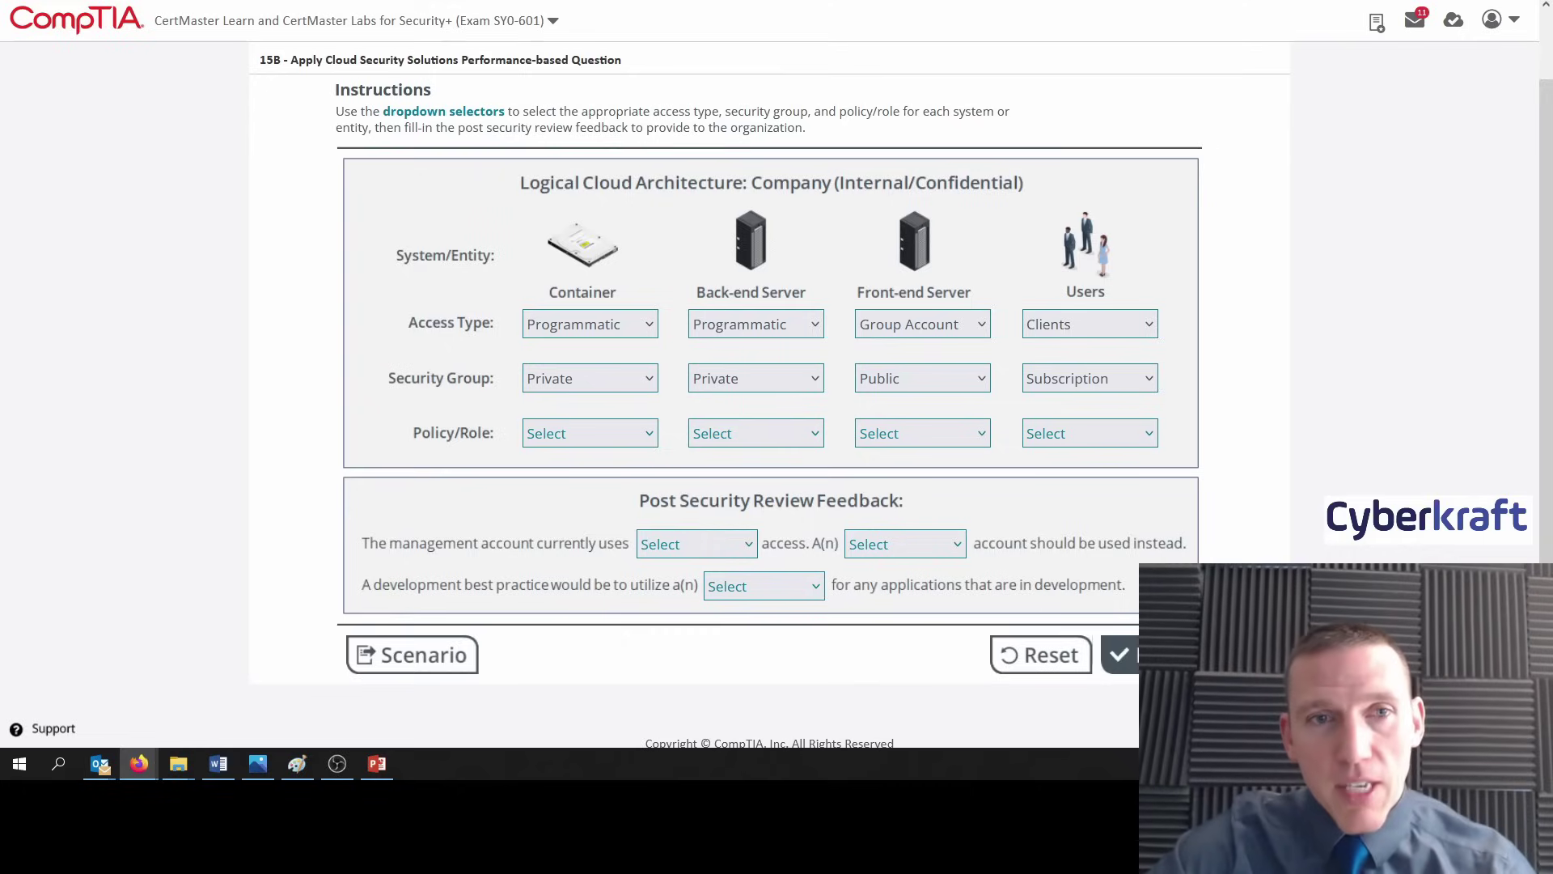
key(alt+Tab)
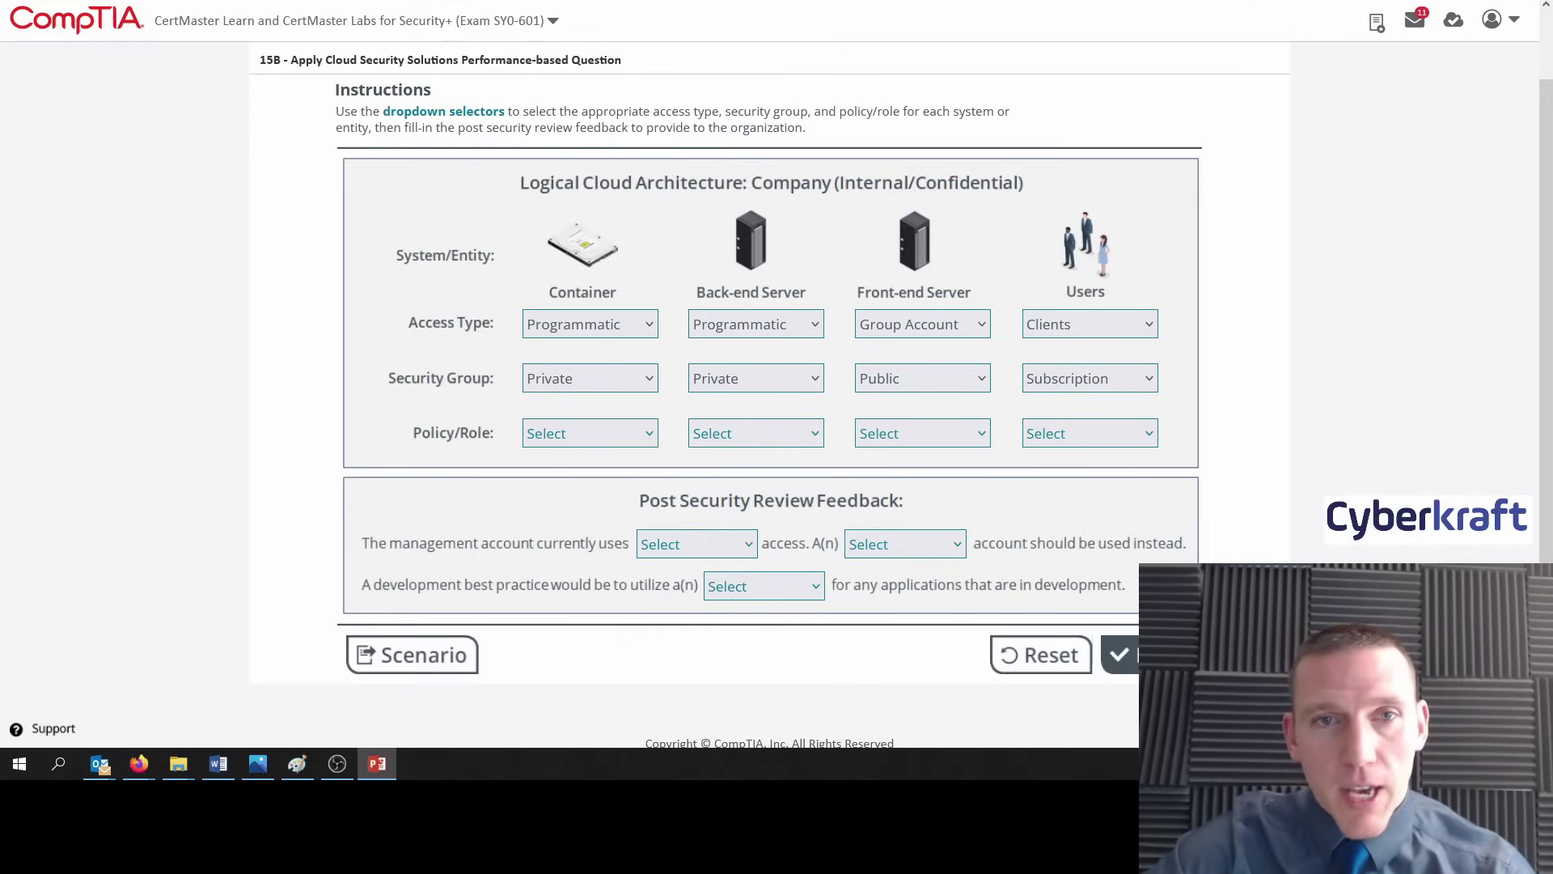
key(alt+Tab)
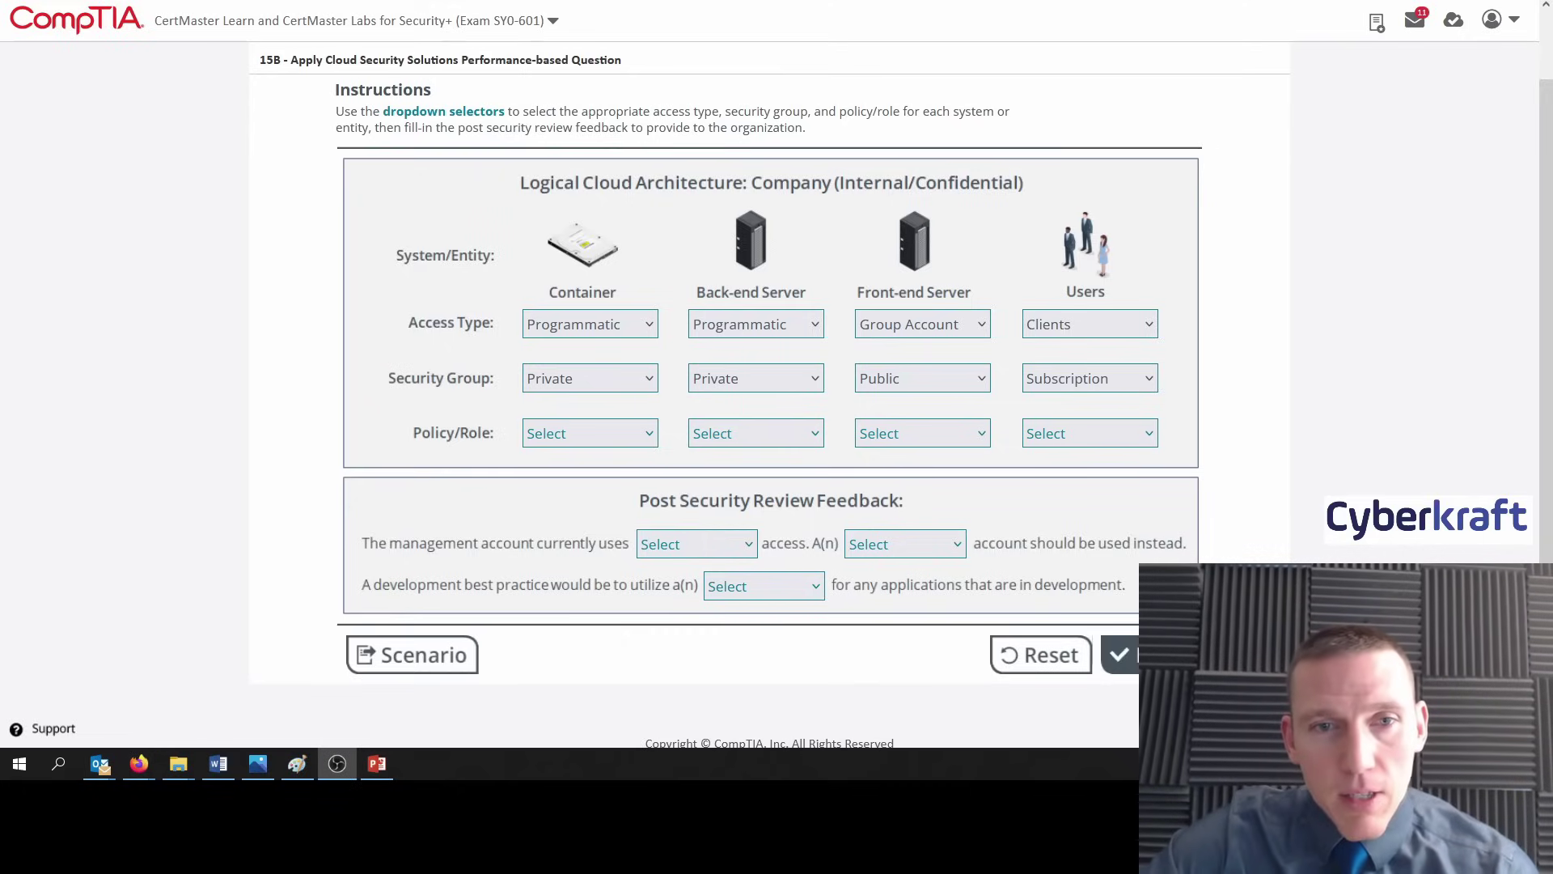
click(623, 433)
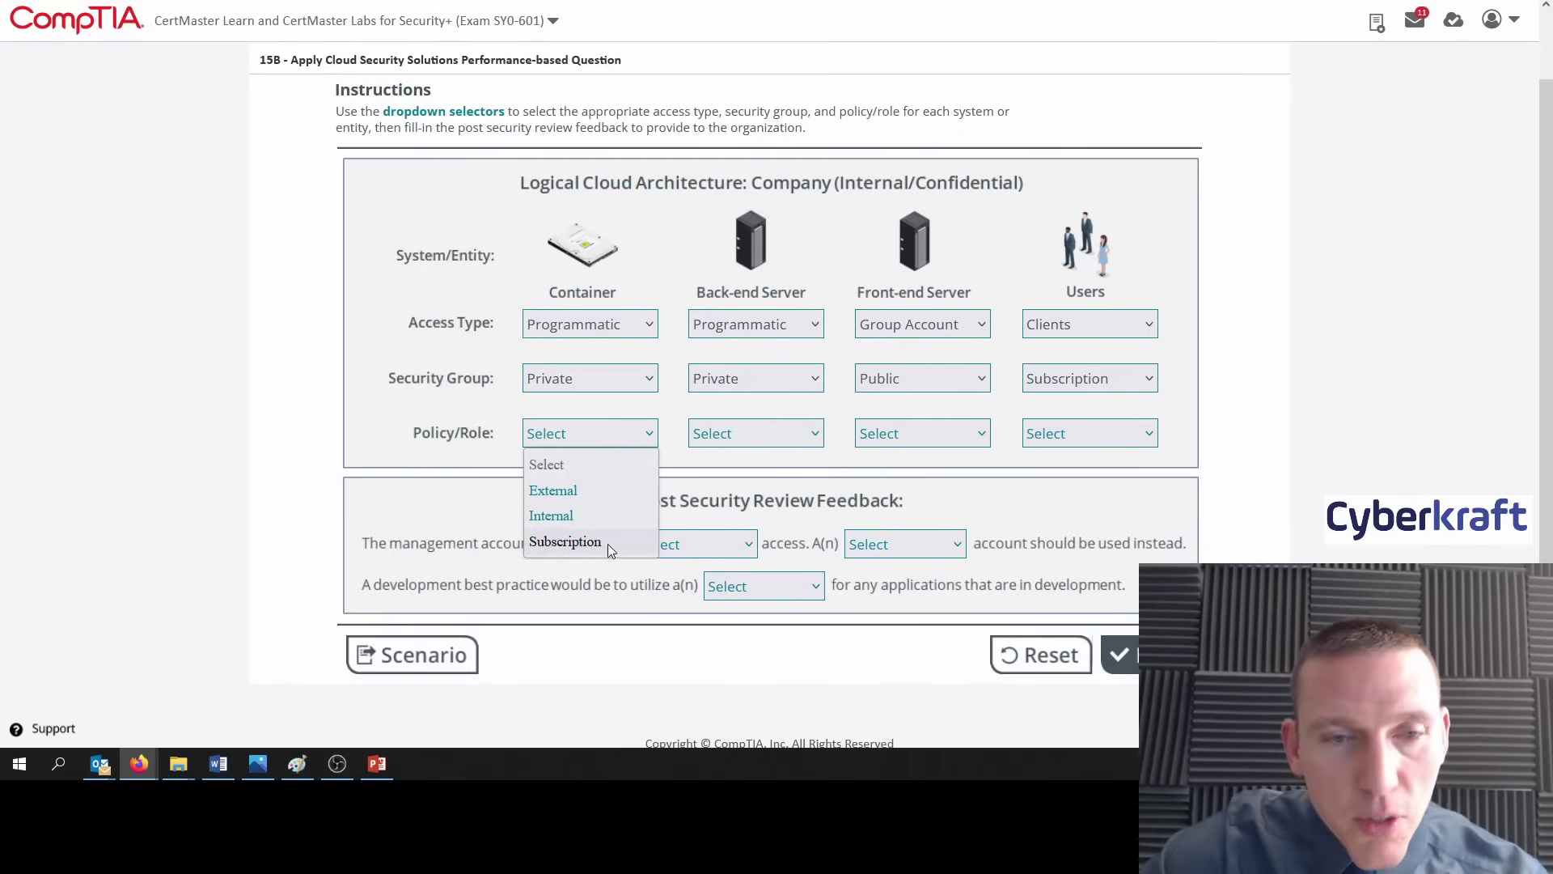
click(720, 441)
click(748, 437)
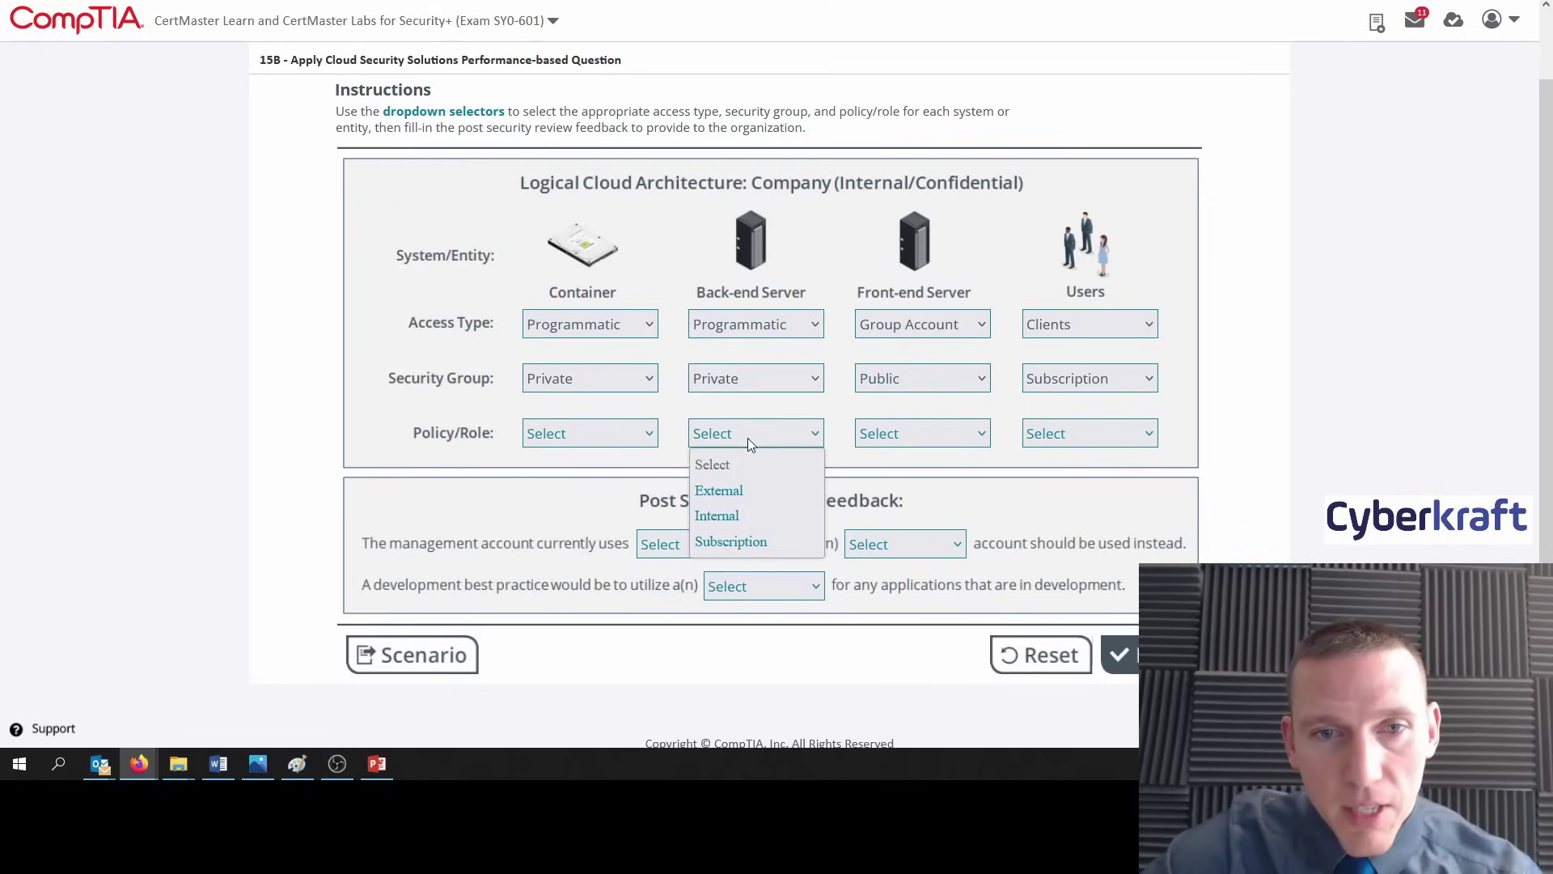
click(913, 436)
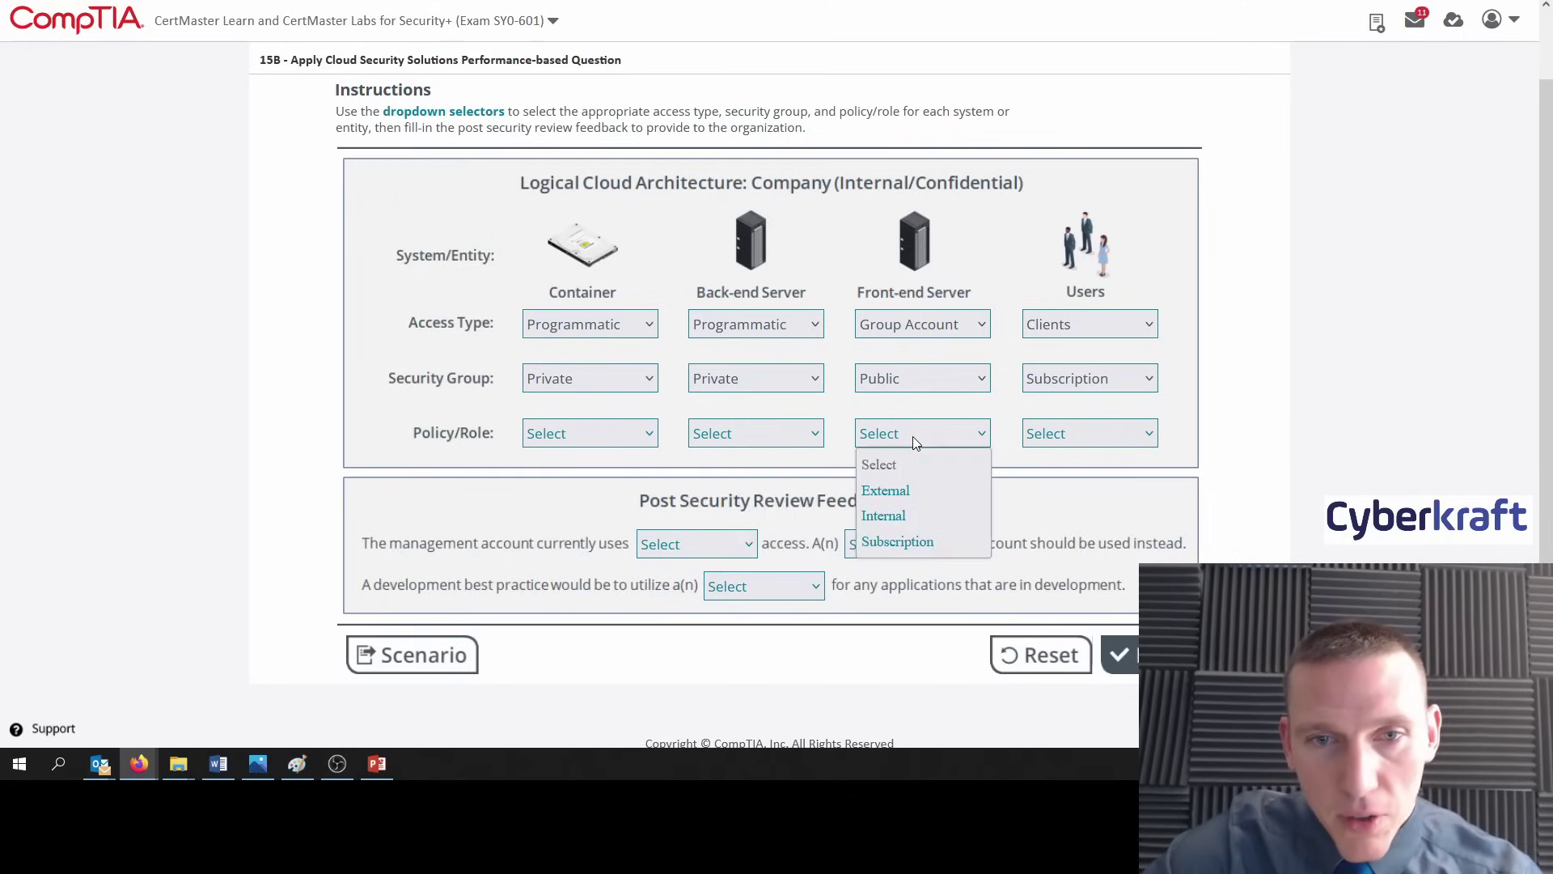
click(1104, 441)
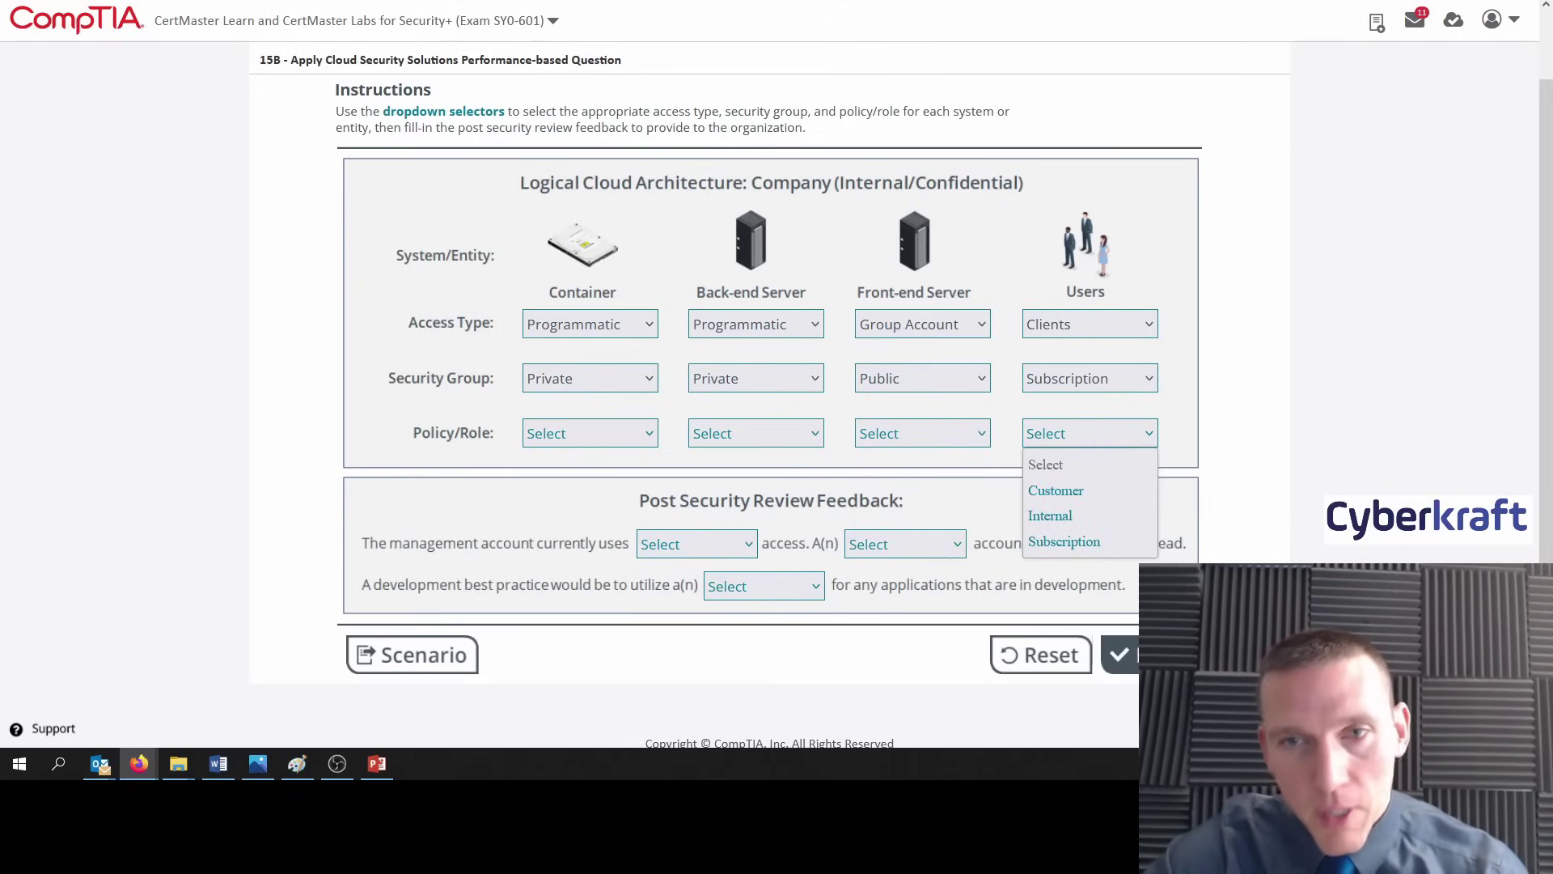
key(alt+Tab)
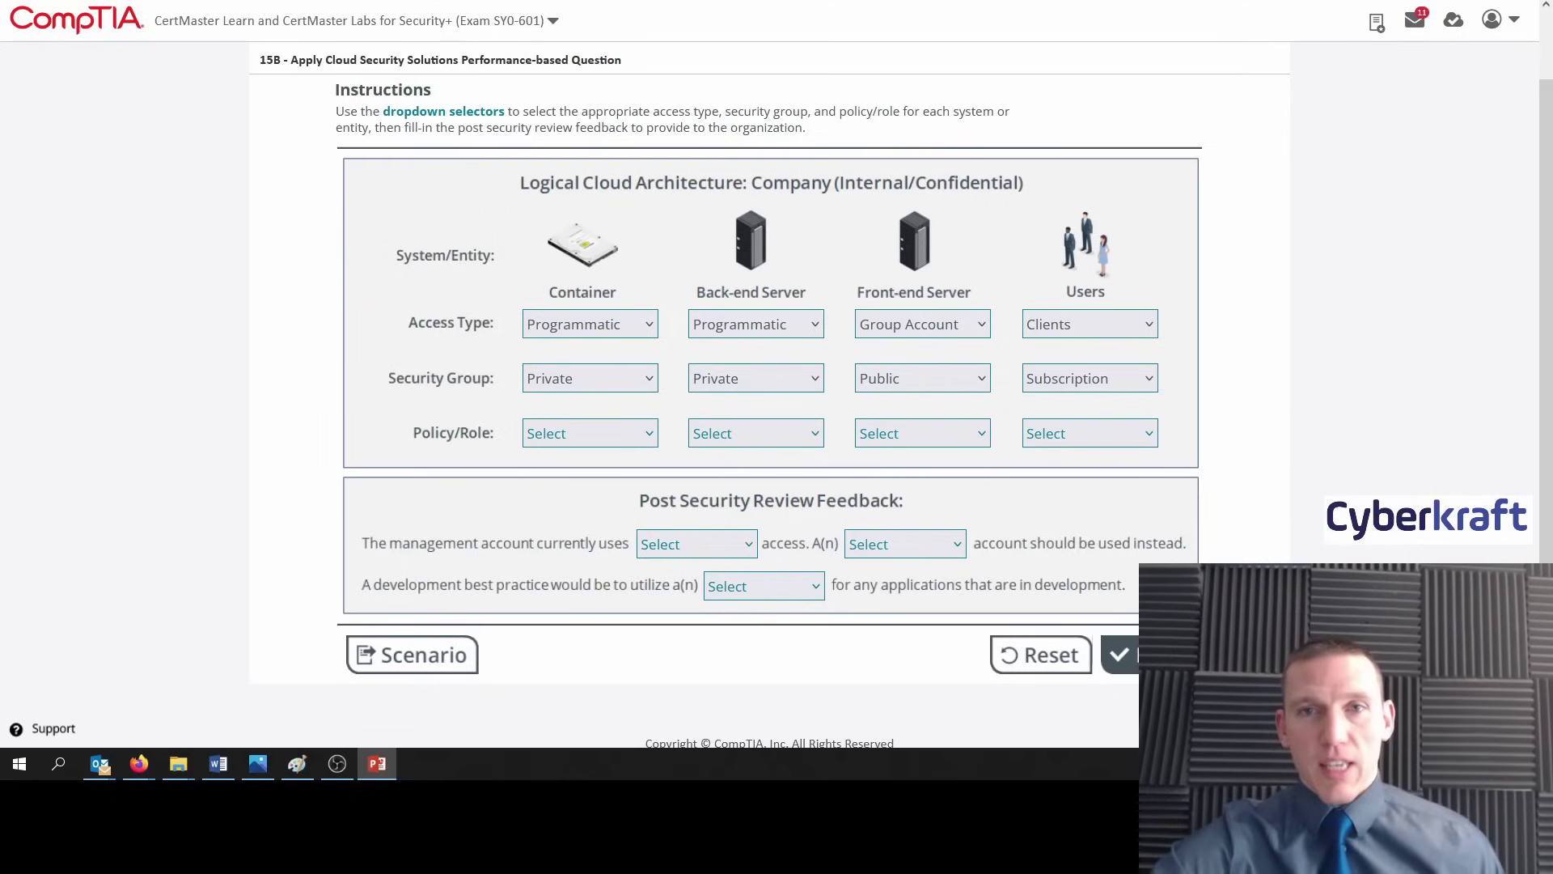
key(alt+Tab)
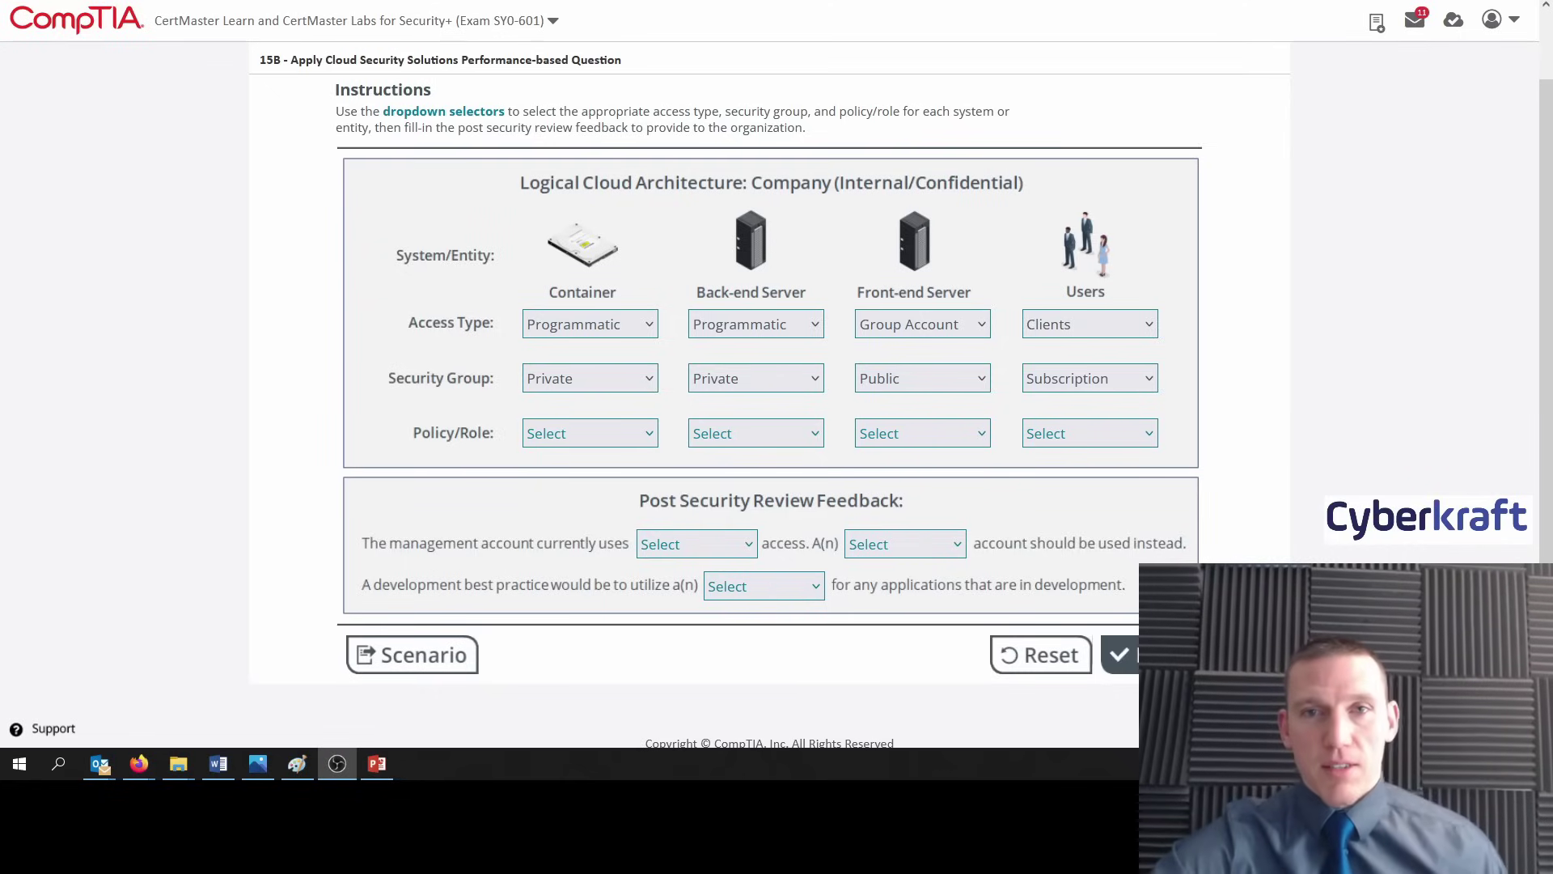
Set the policy/role of both the container and the back-end server to Internal.
click(570, 439)
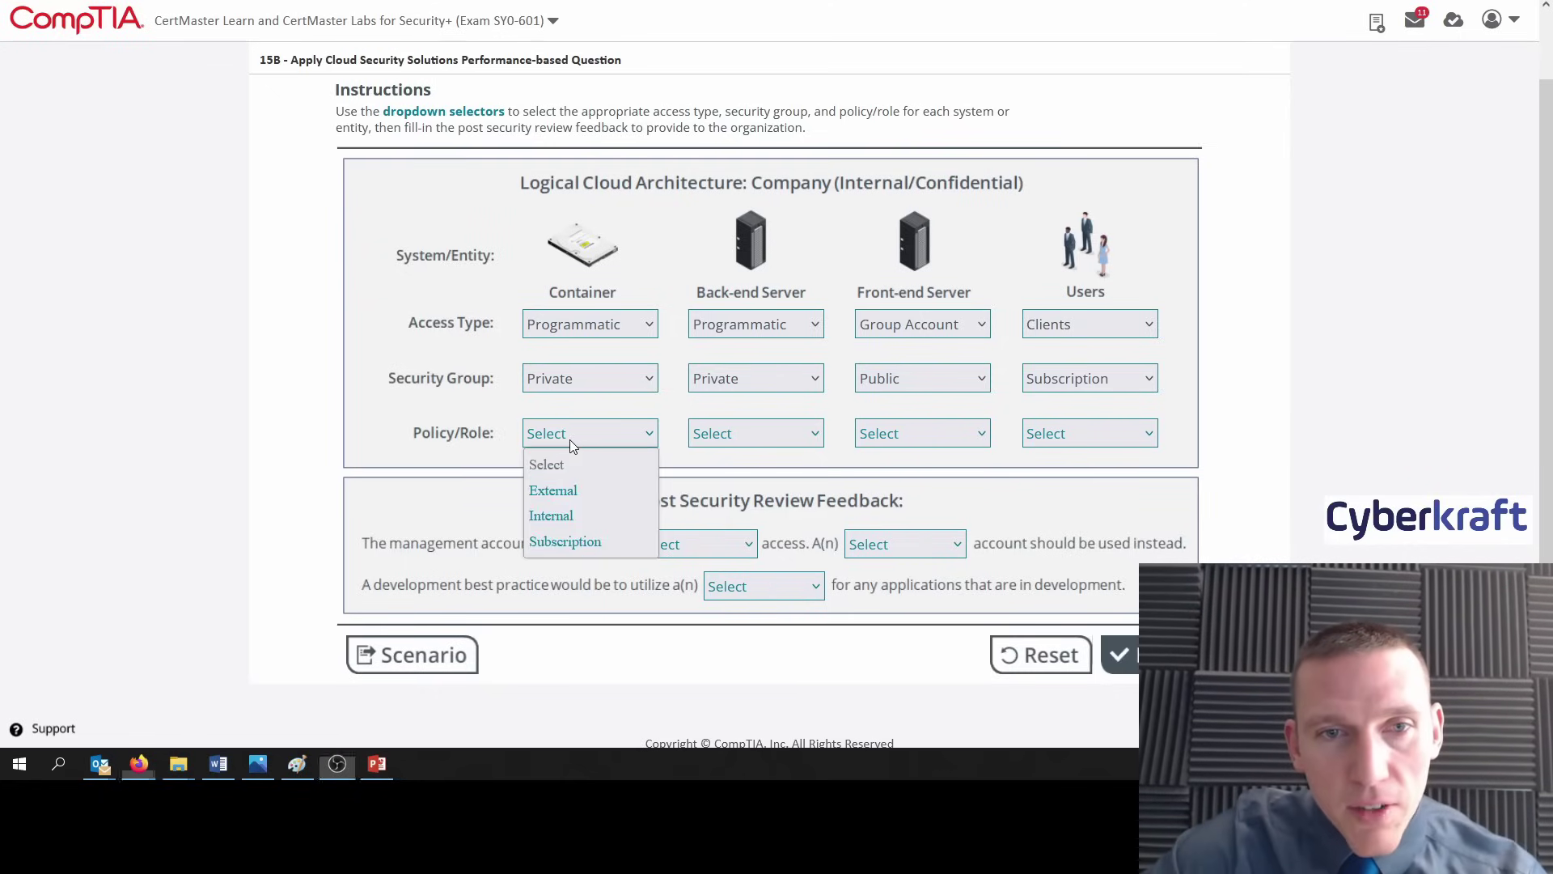
click(558, 516)
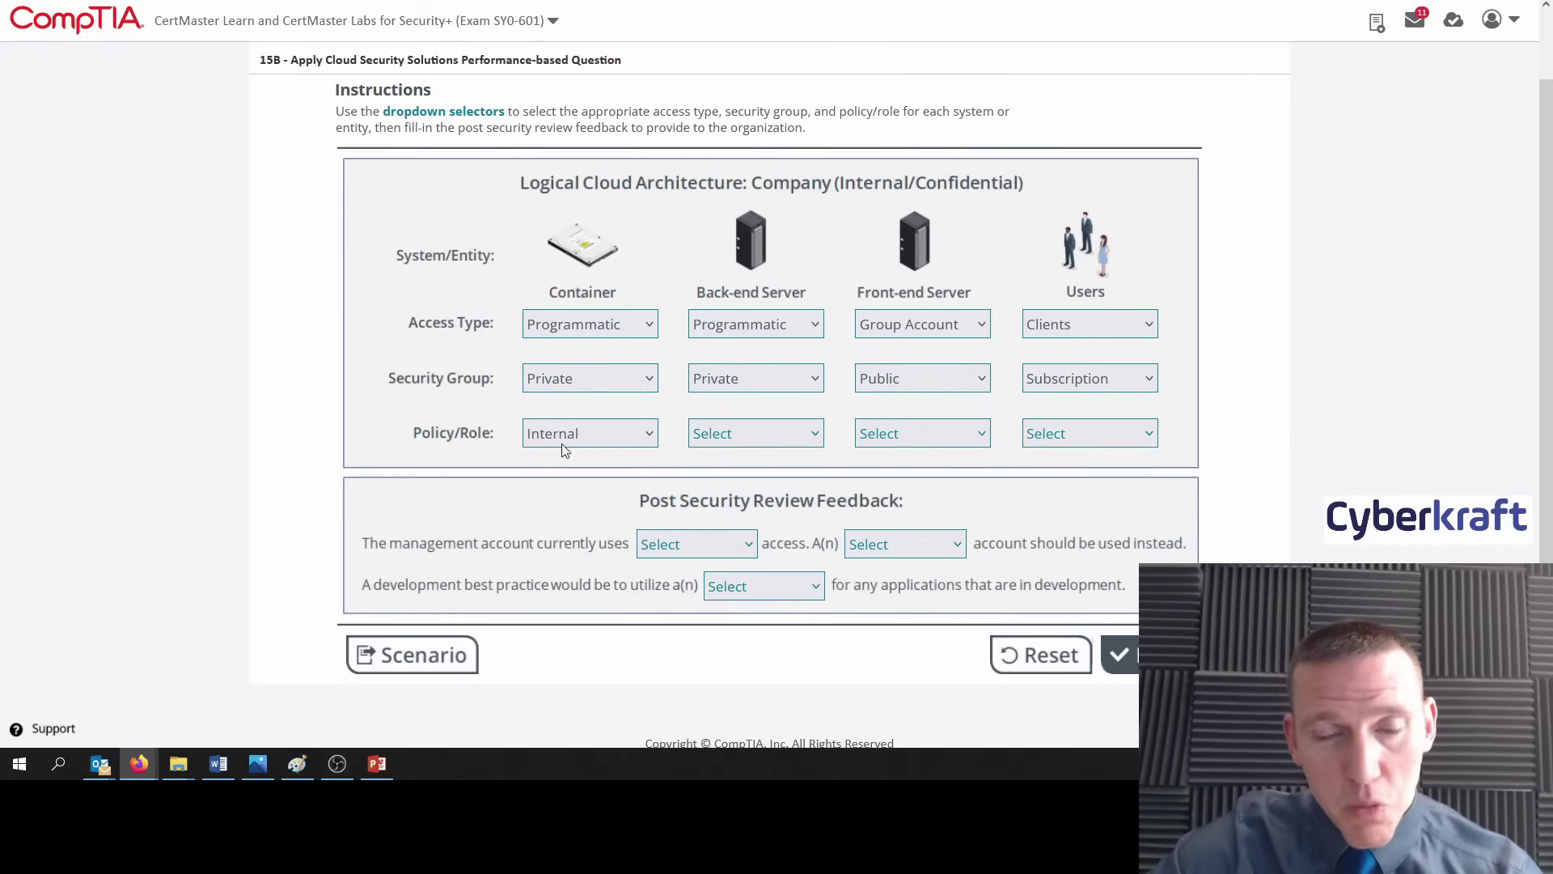
click(772, 429)
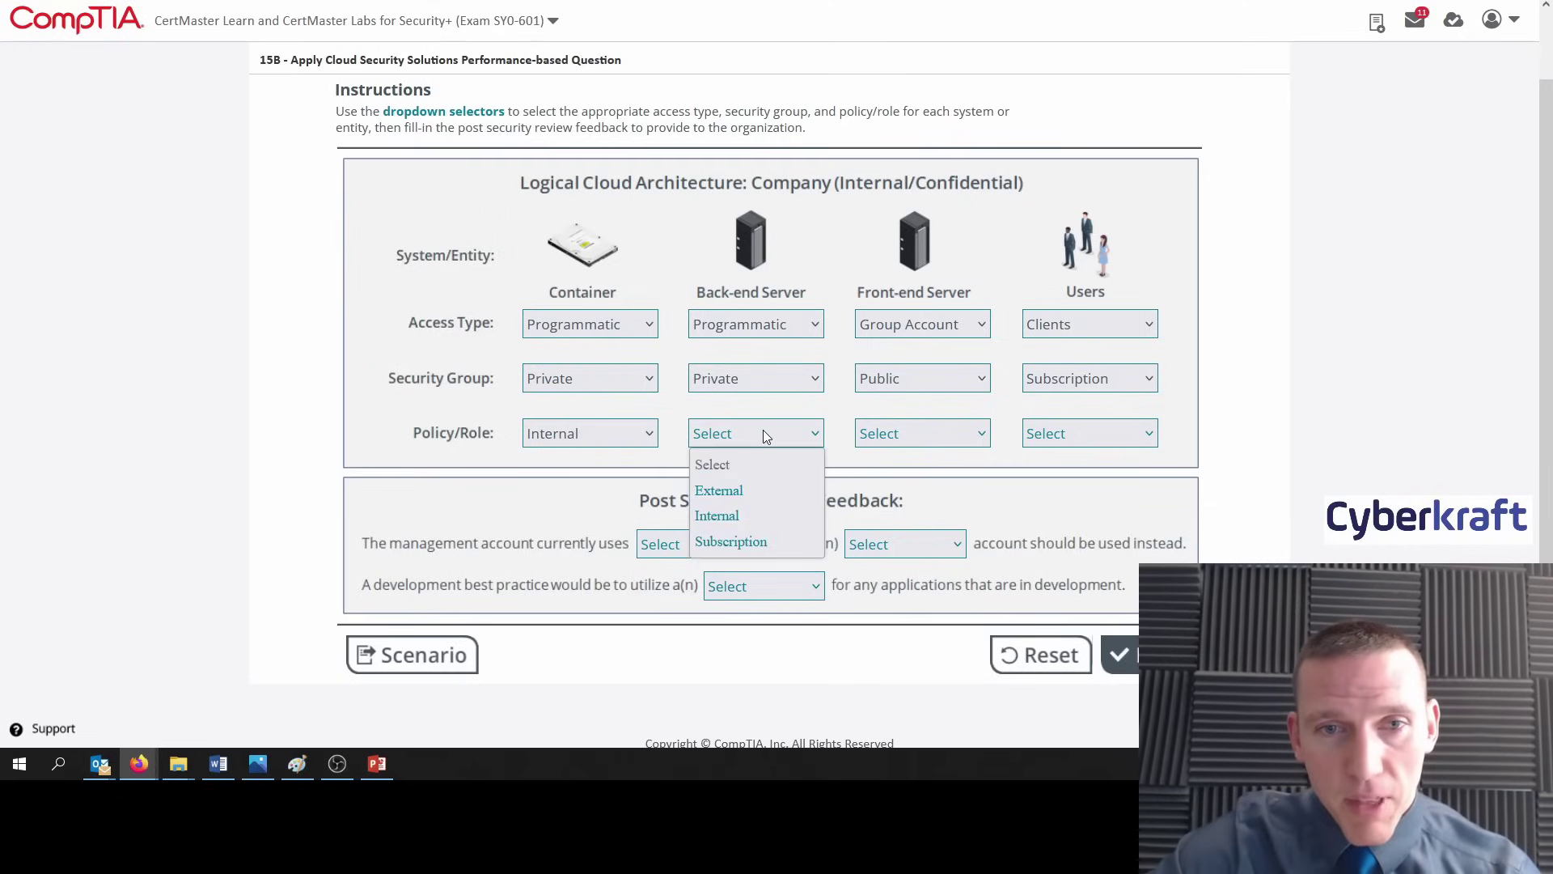
click(740, 490)
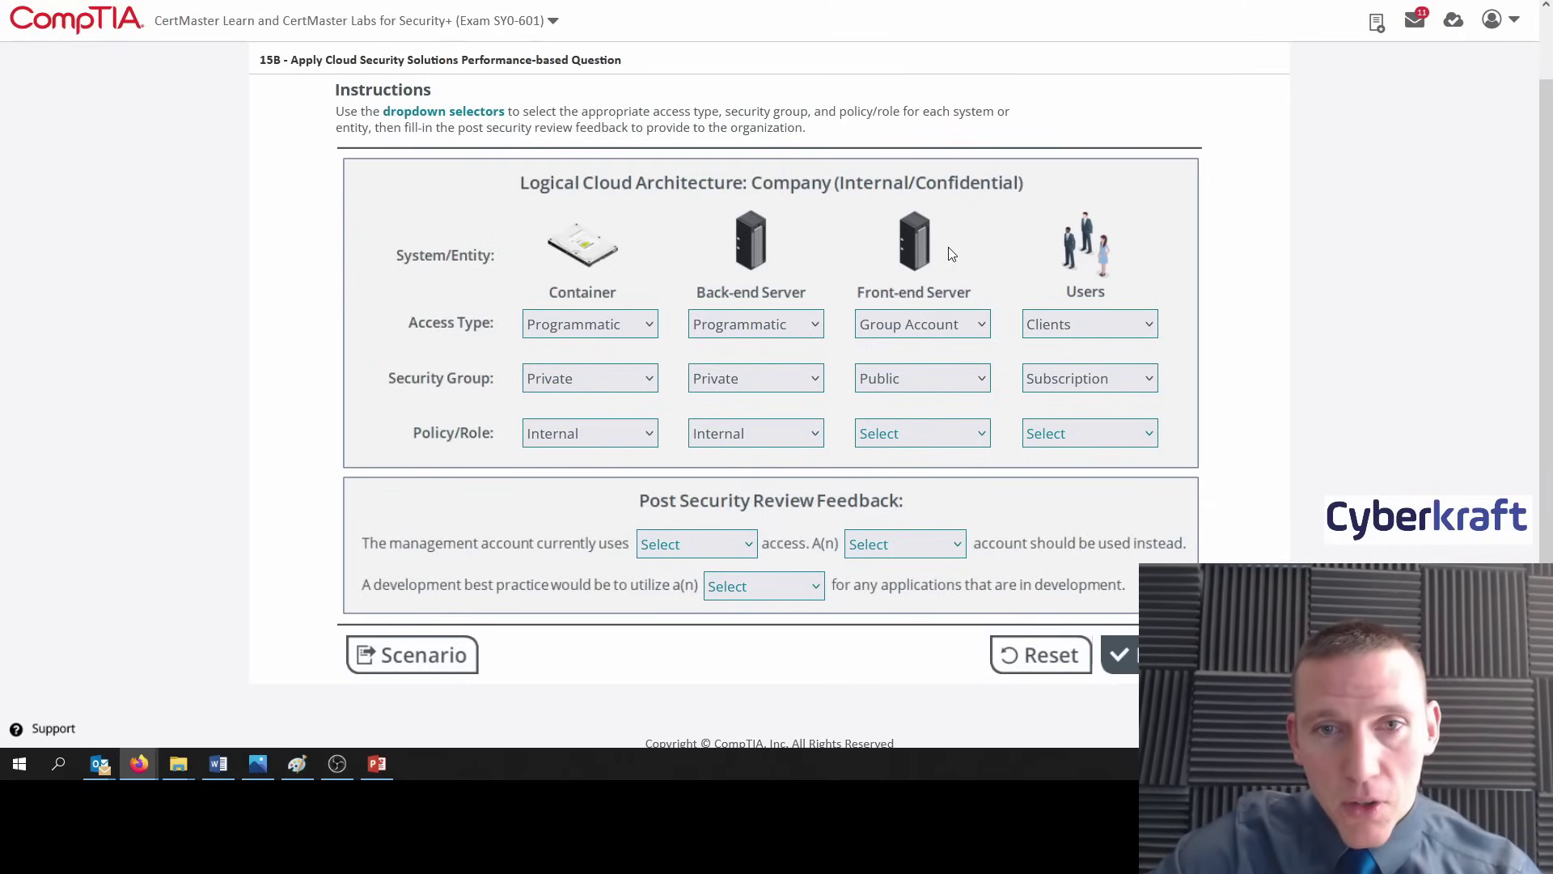
Set the policy/role to External for the front-end server and to Customer for the users.
click(953, 435)
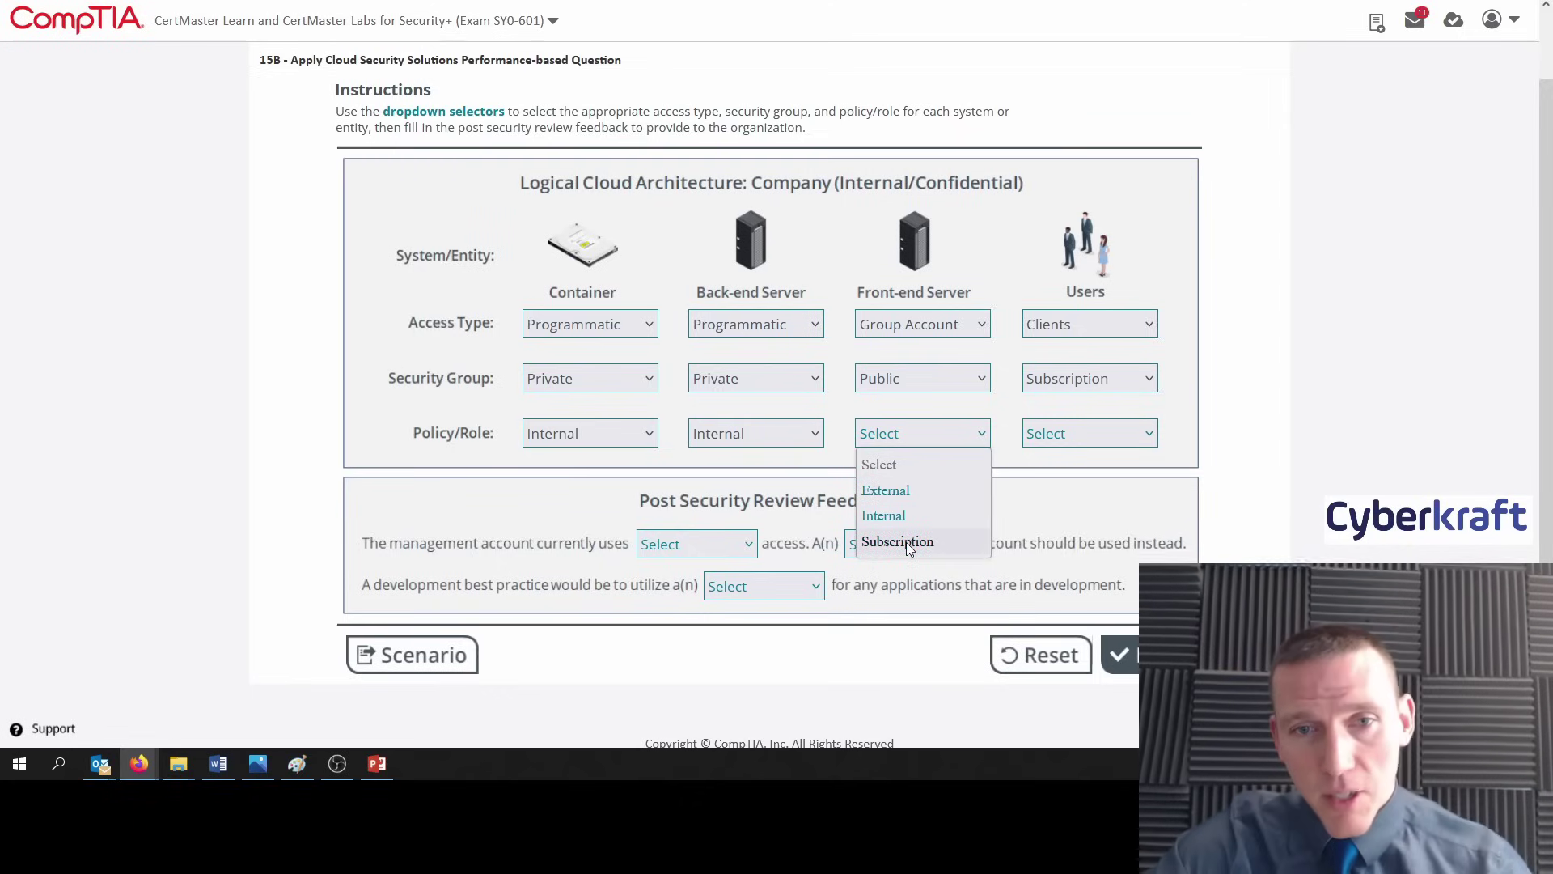
click(897, 491)
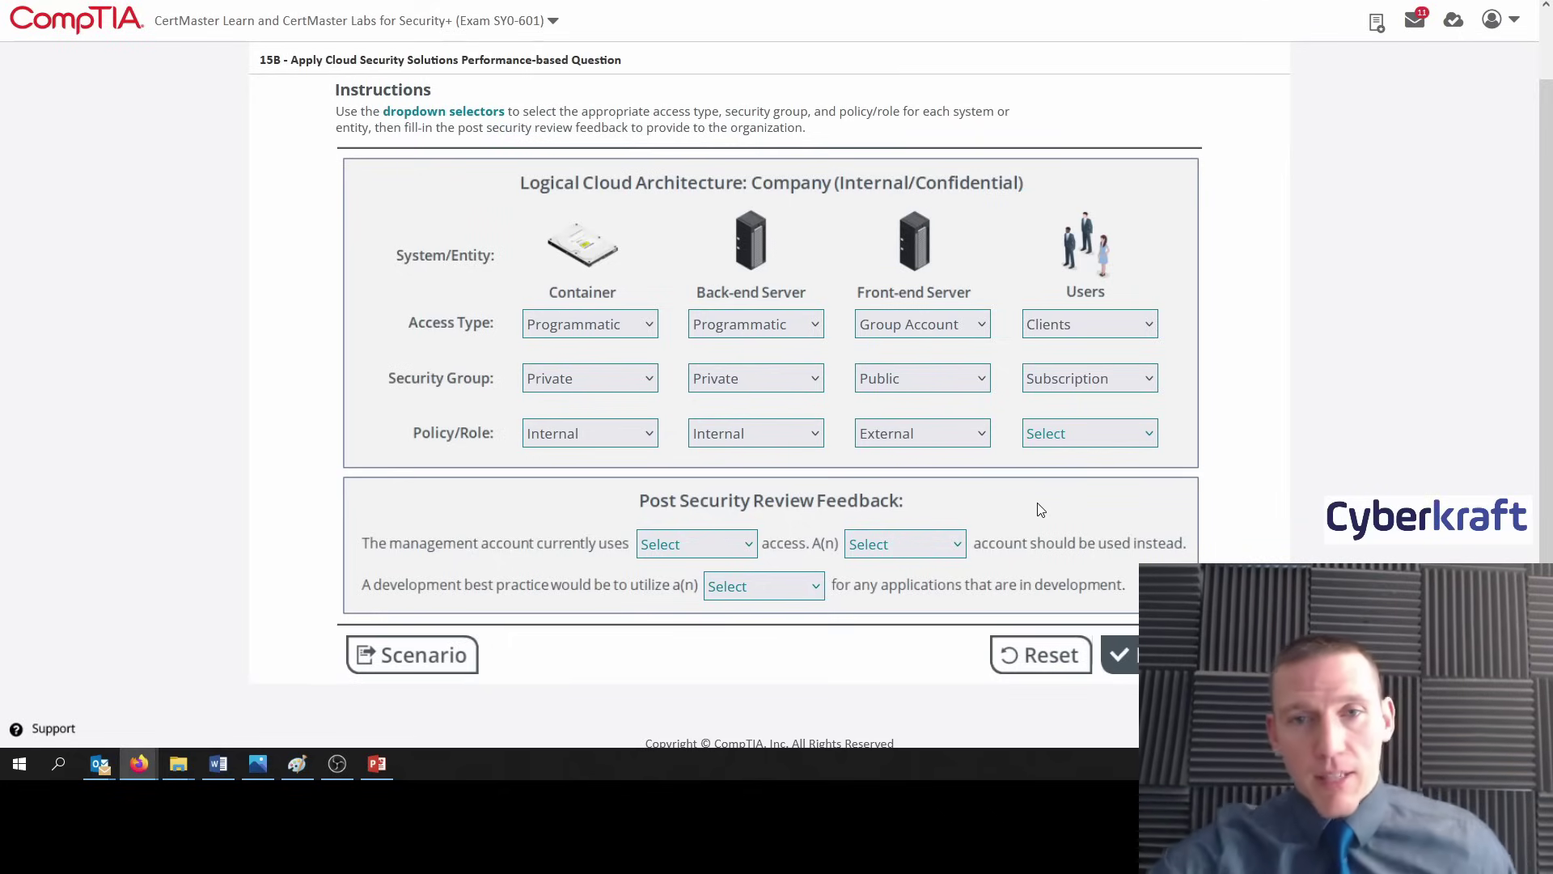
click(1104, 443)
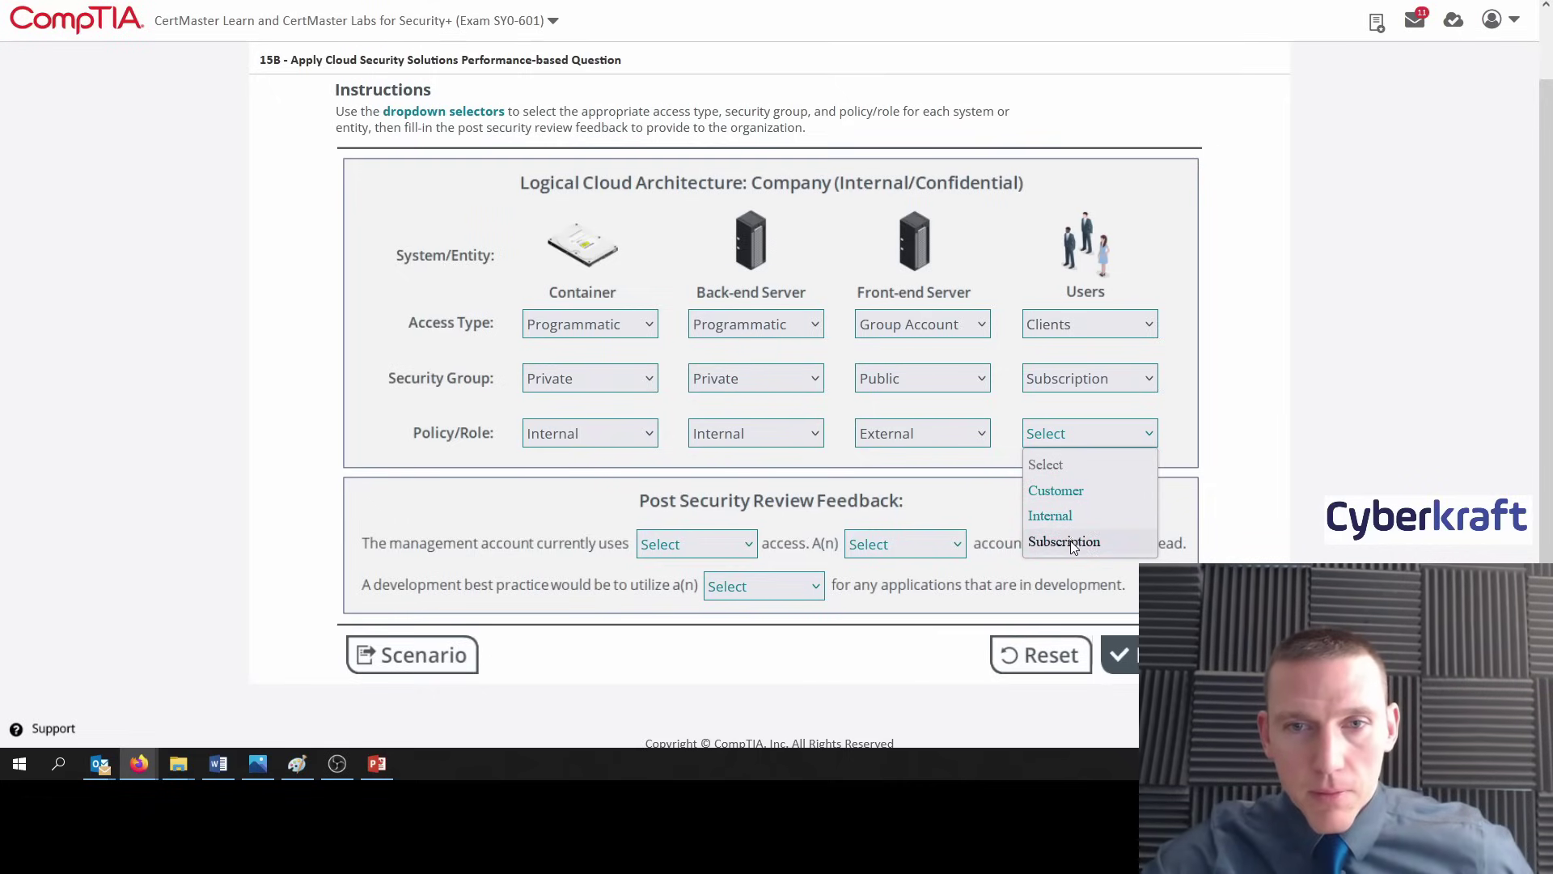
click(1056, 491)
Reread the whole scenario, including the IT admin's notes and the consultant's notes, to check the chosen settings.
click(443, 652)
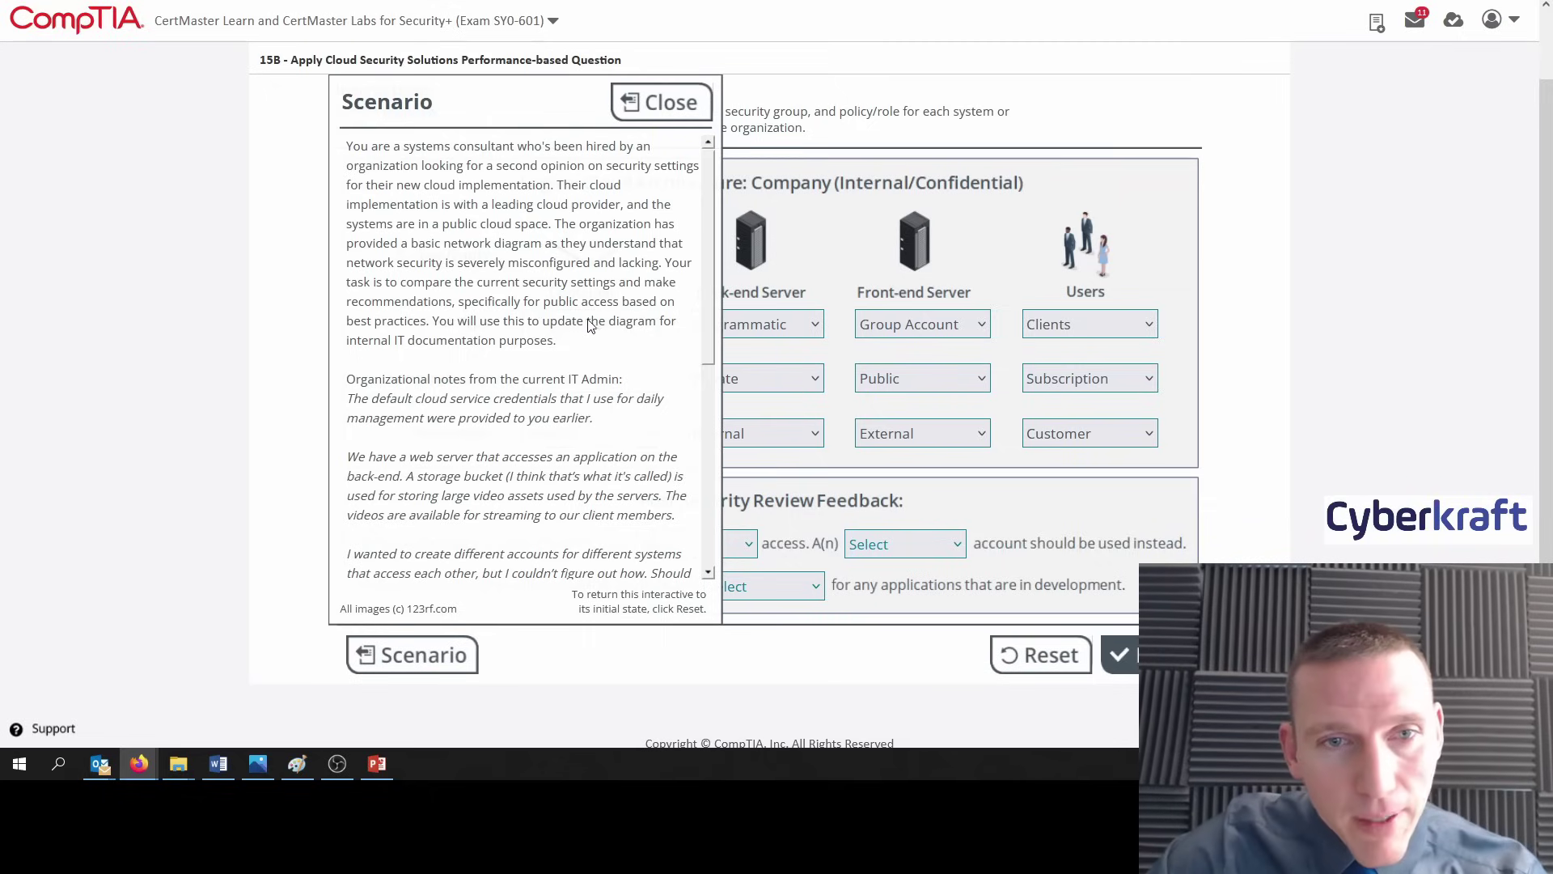
drag(708, 247, 707, 335)
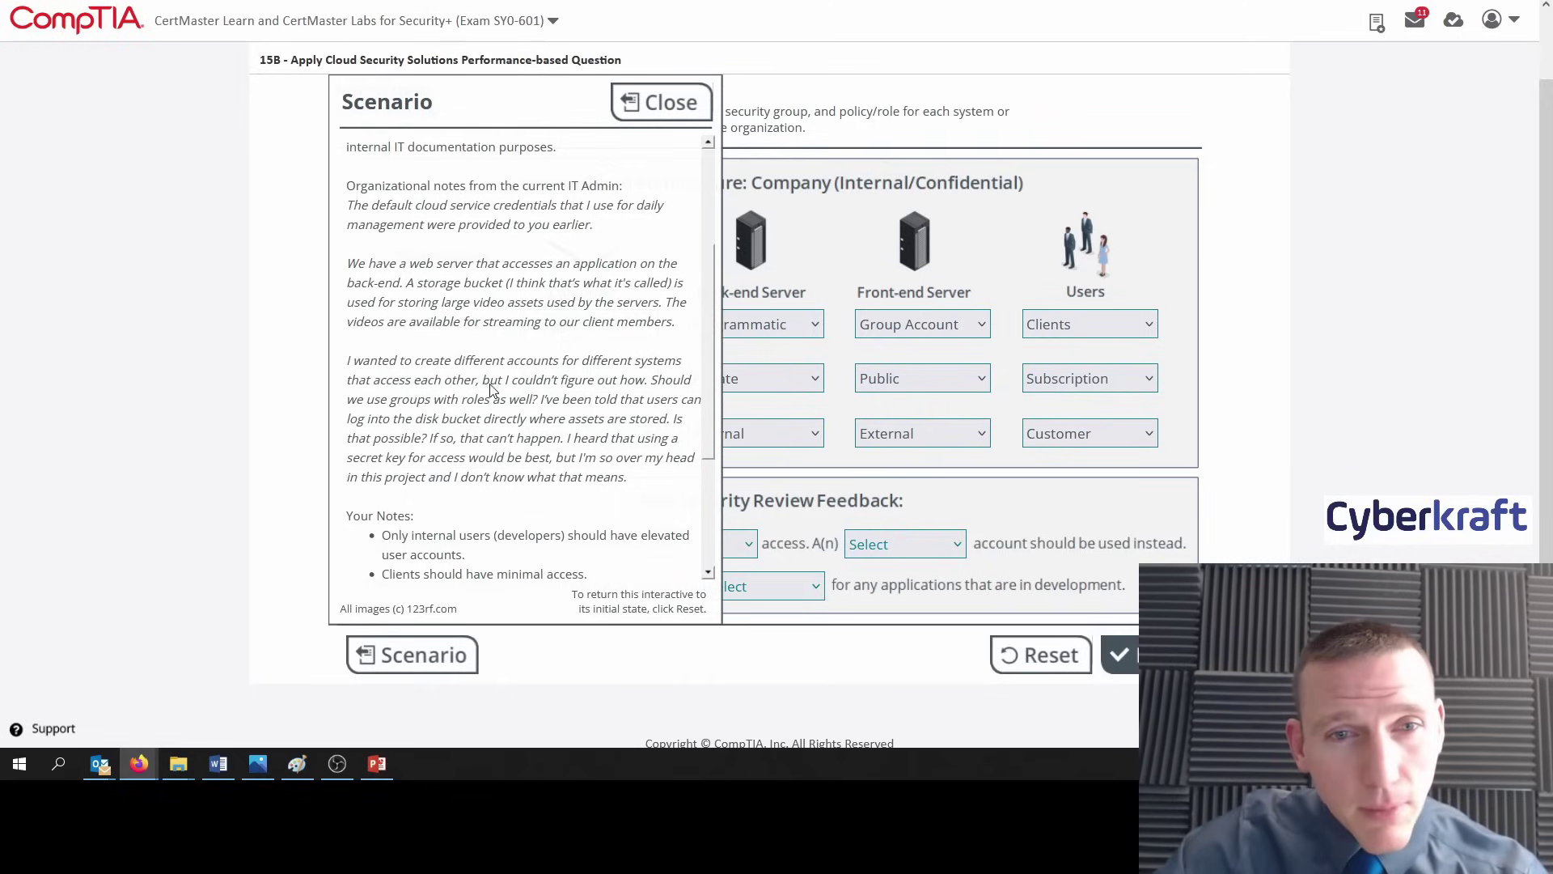
drag(708, 301, 700, 447)
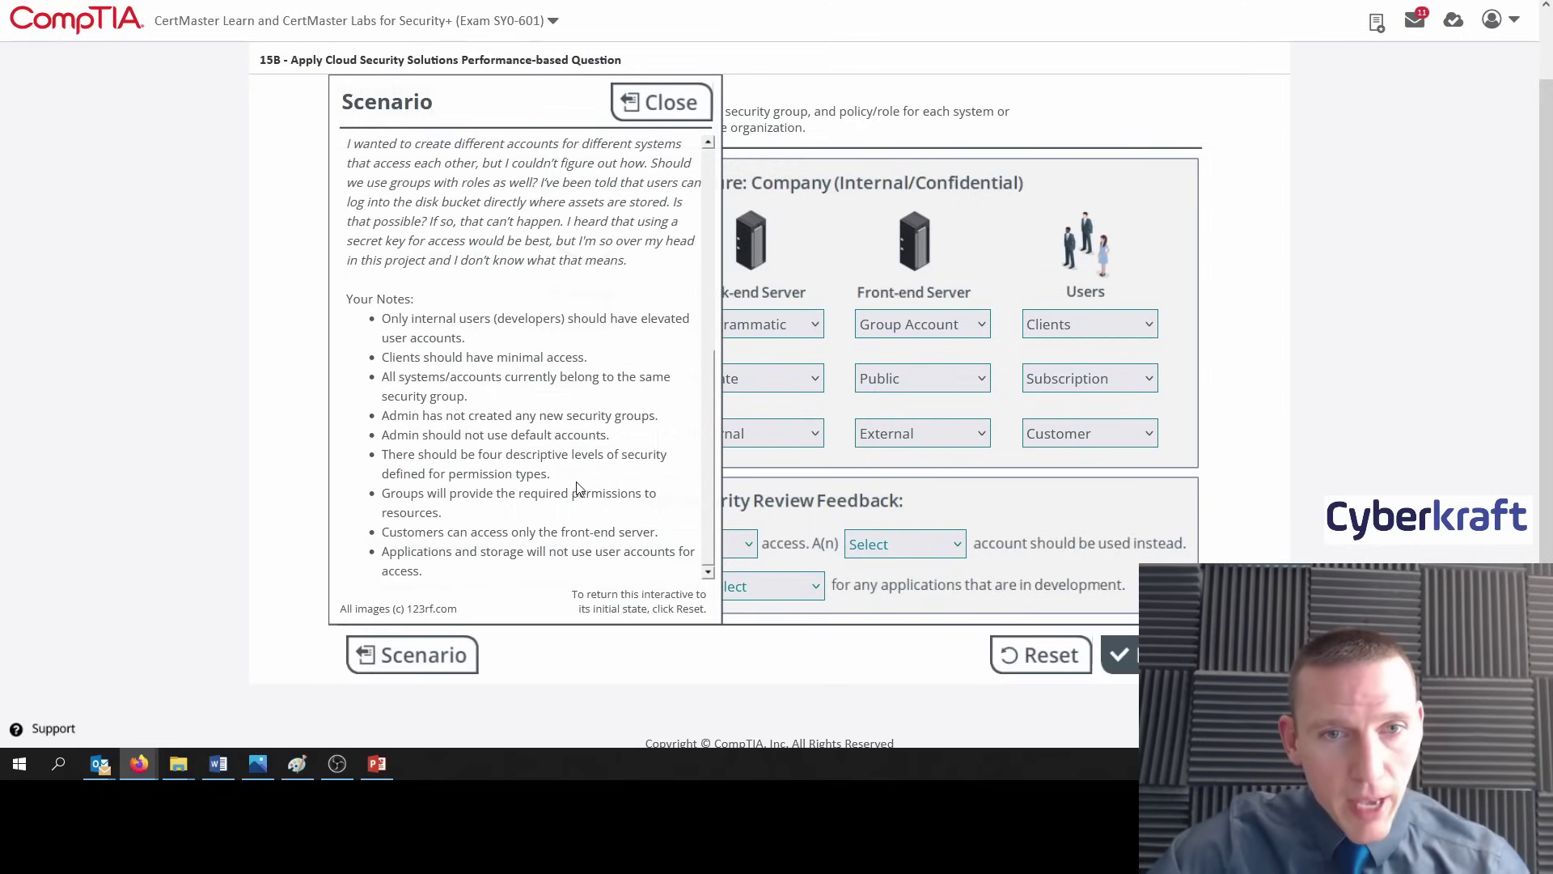
click(663, 102)
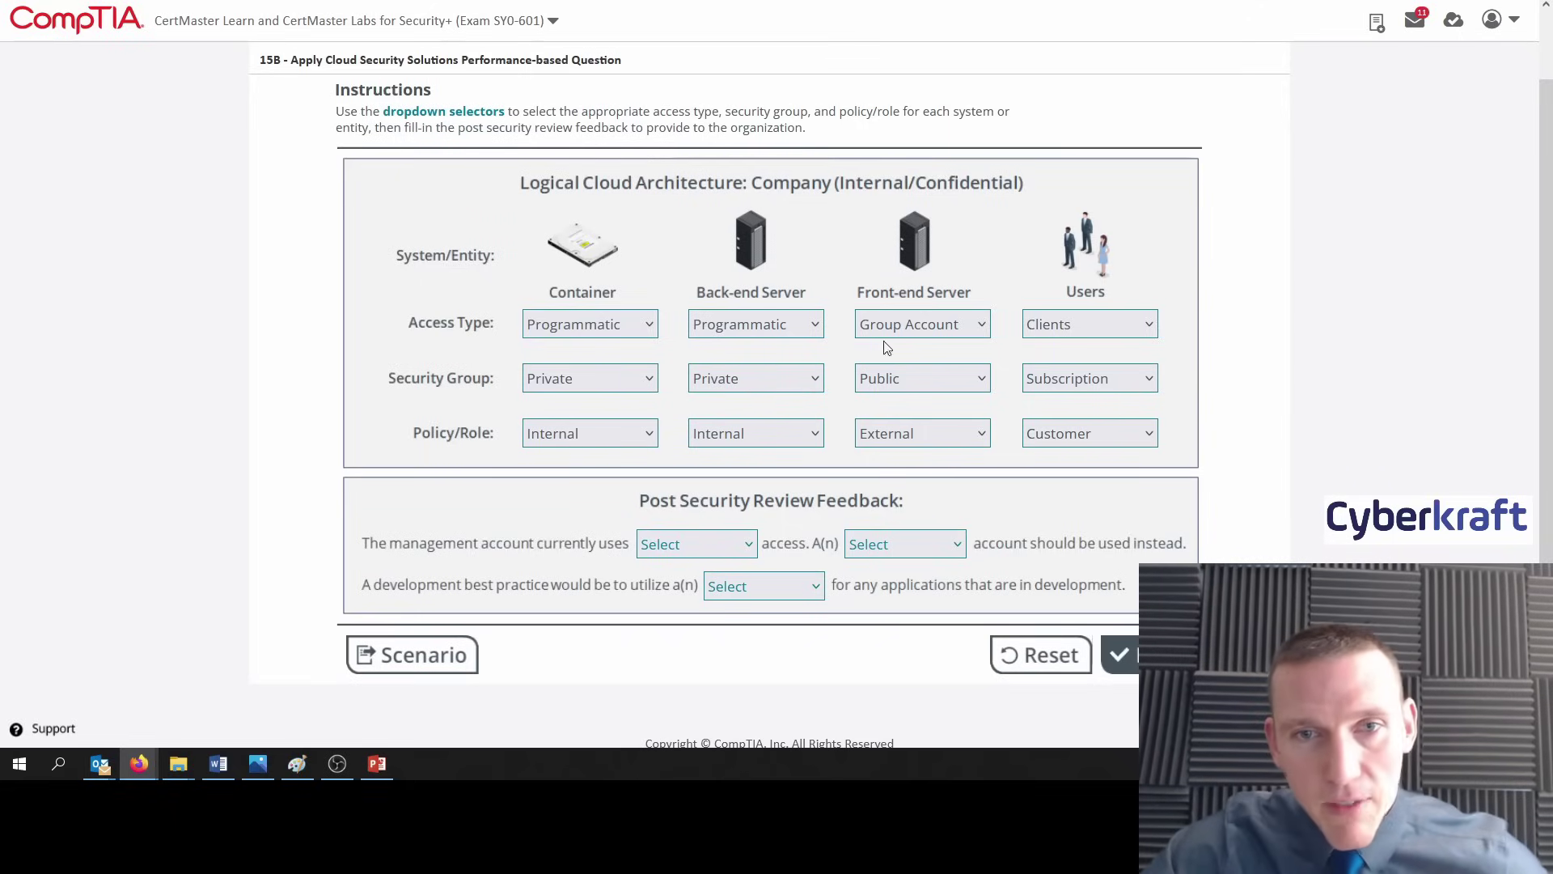
Check the users' access type options, keeping Clients, and compare the choice with the IT admin's notes in the scenario.
click(1060, 331)
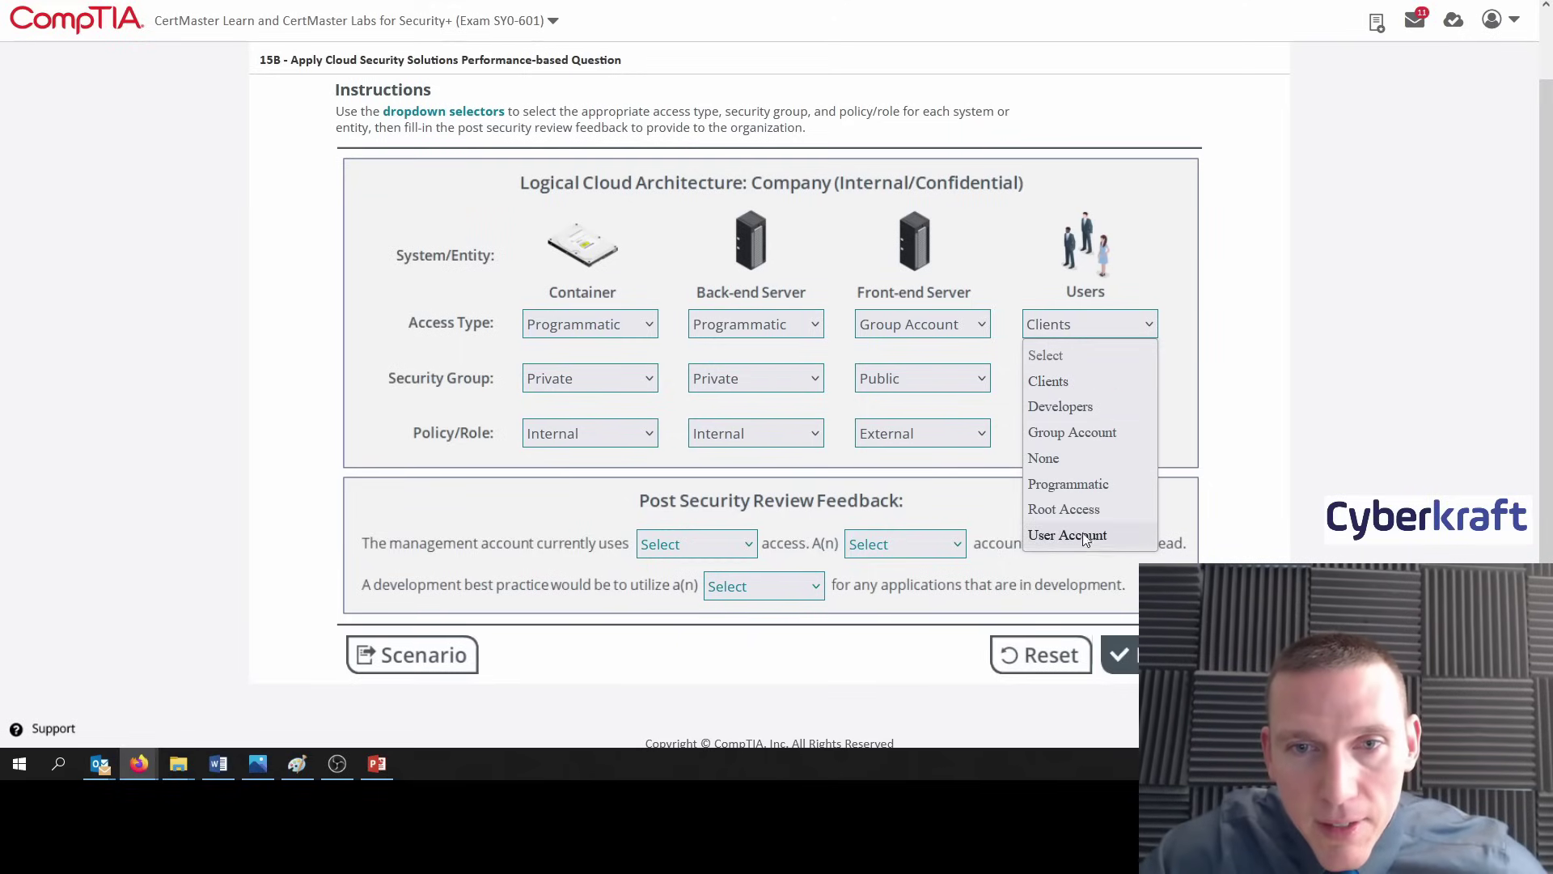
click(1061, 391)
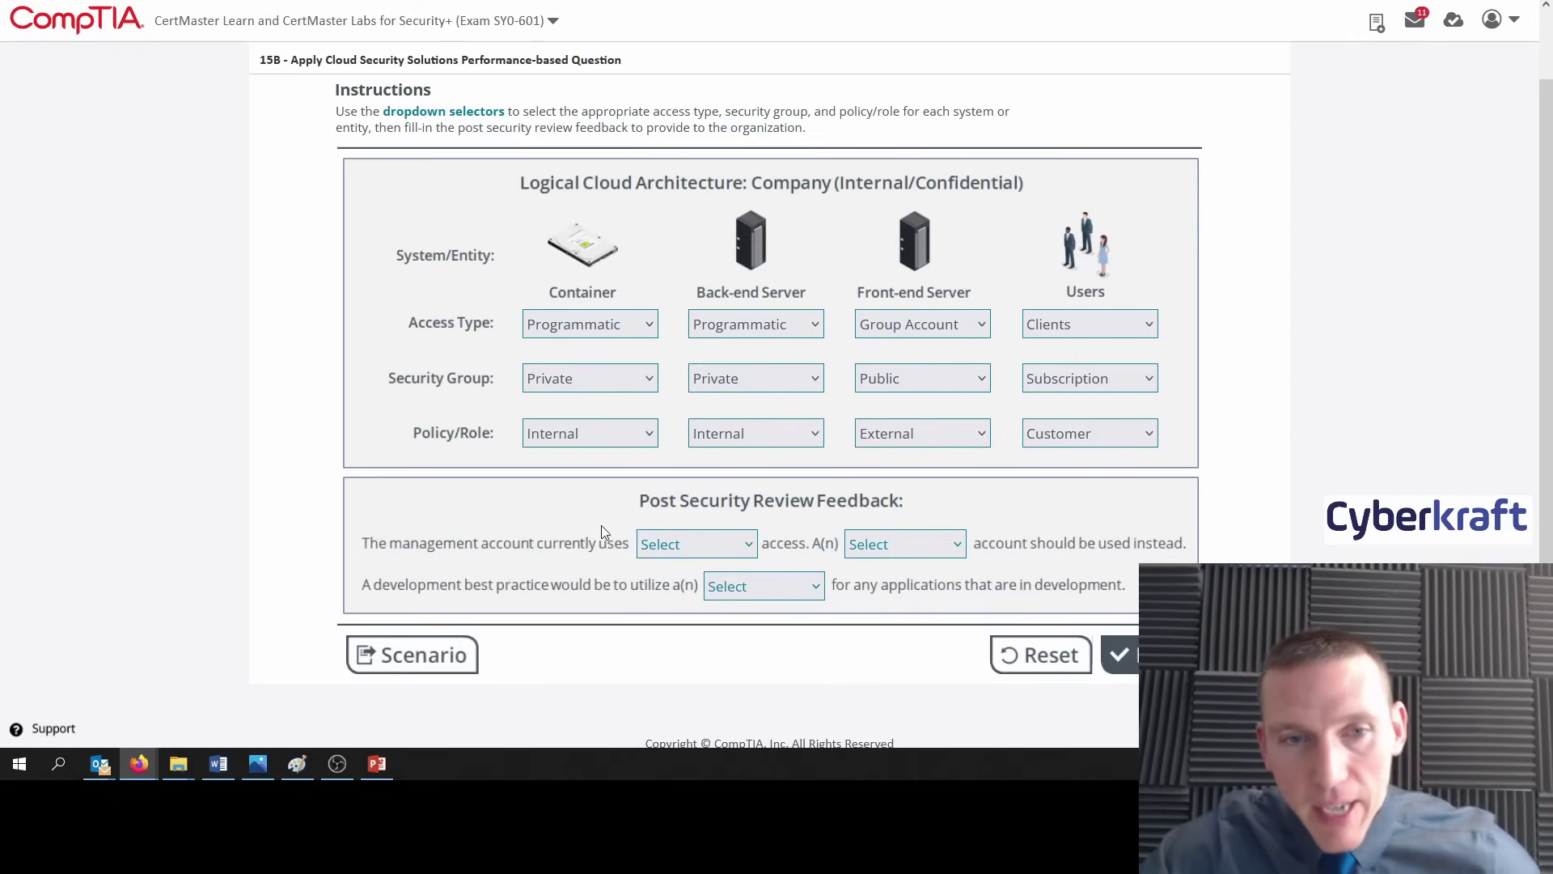
click(443, 654)
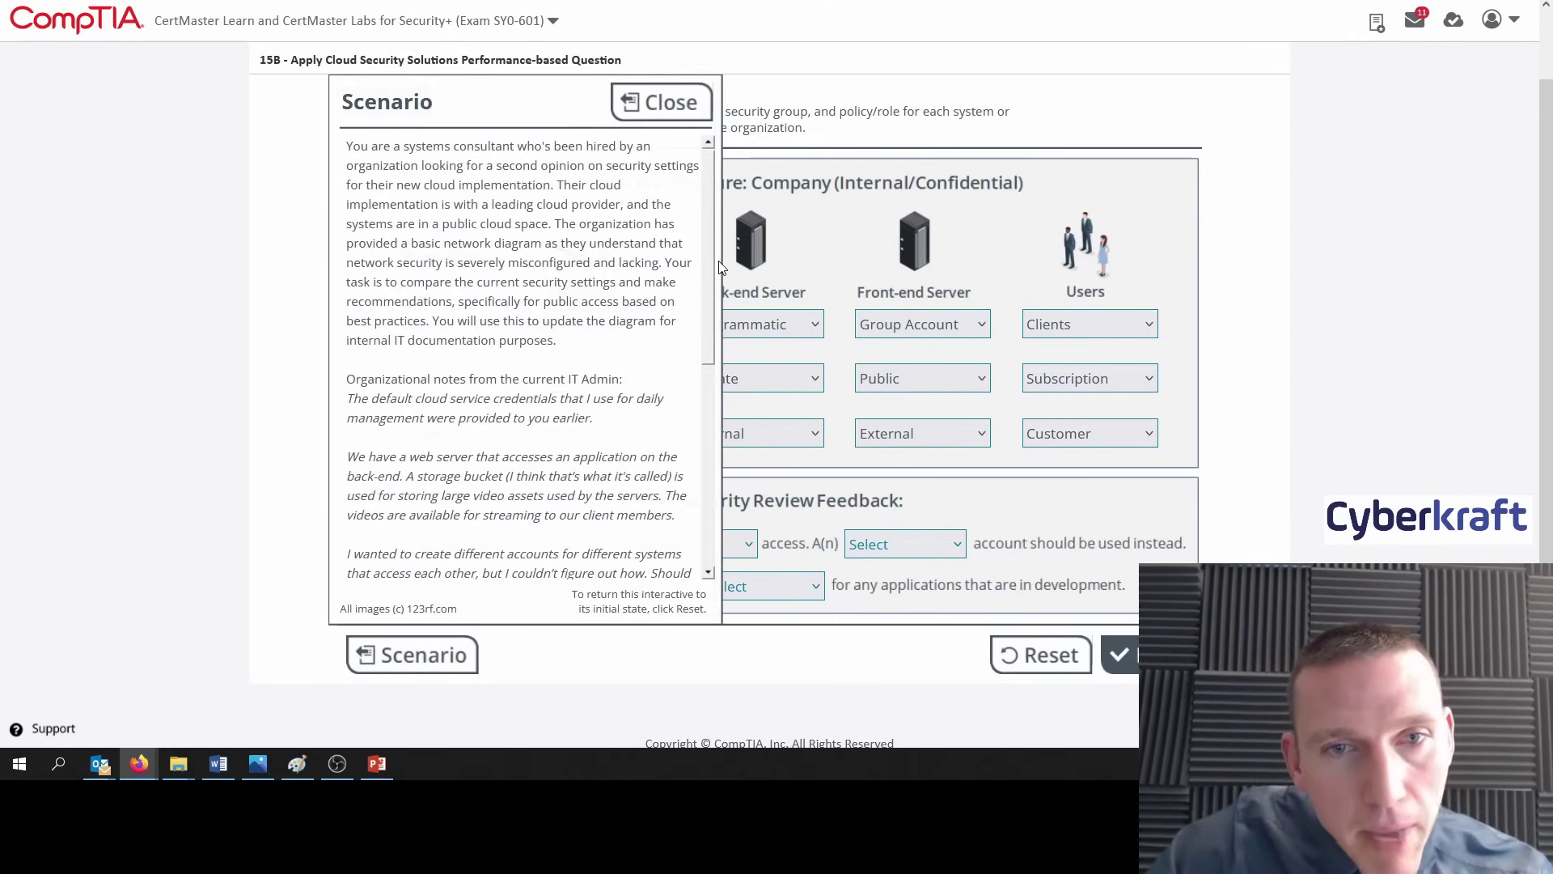
drag(712, 271, 709, 368)
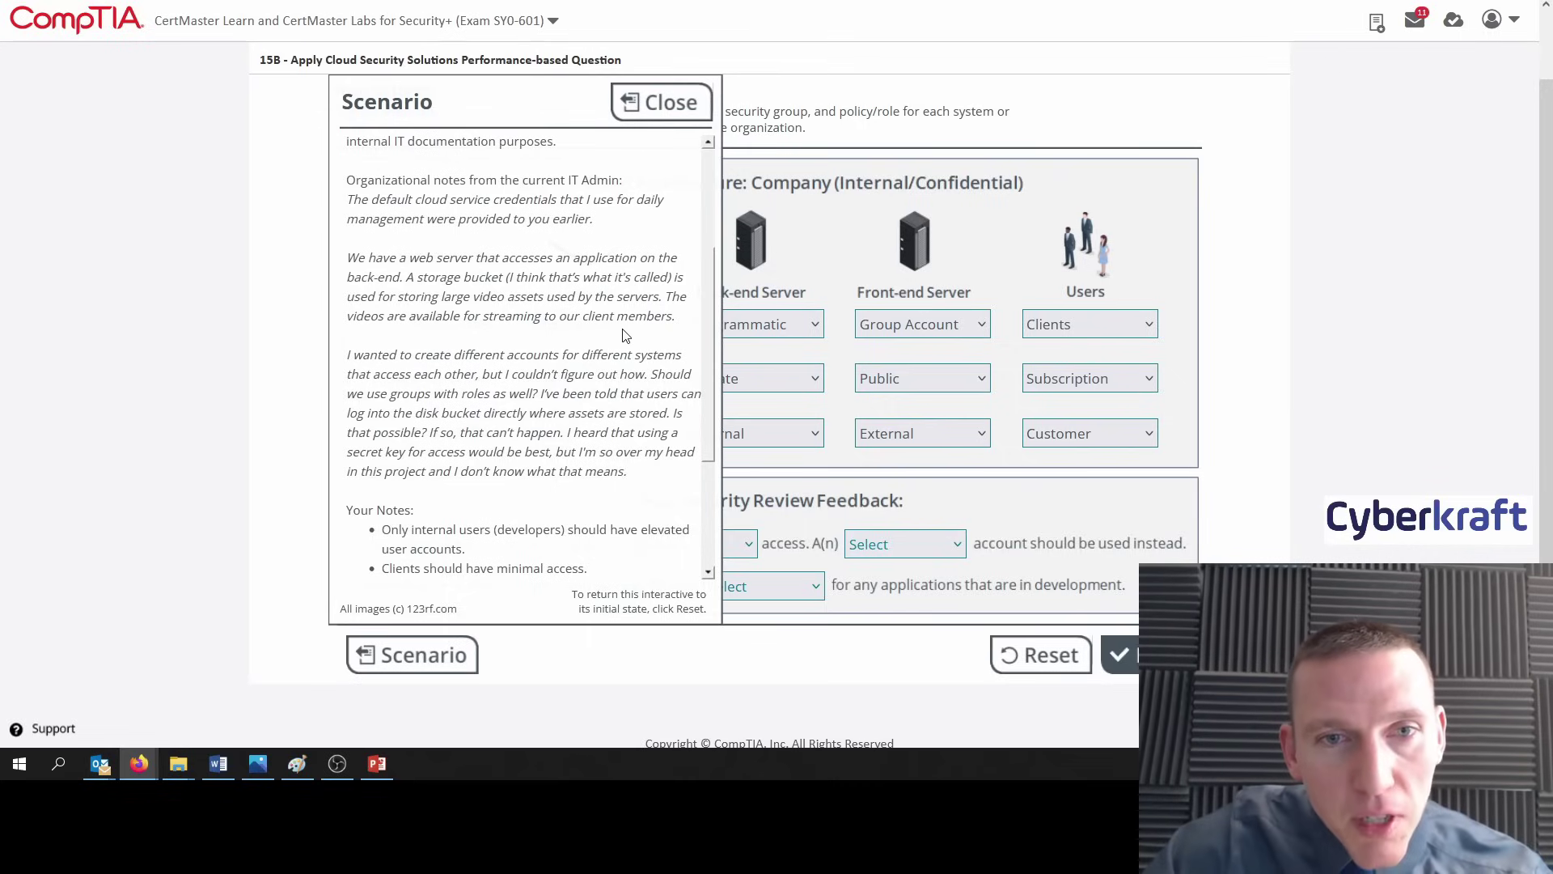
click(660, 103)
Look through the users' access type options once more, leaving Clients selected.
click(1071, 317)
click(1232, 313)
click(1147, 321)
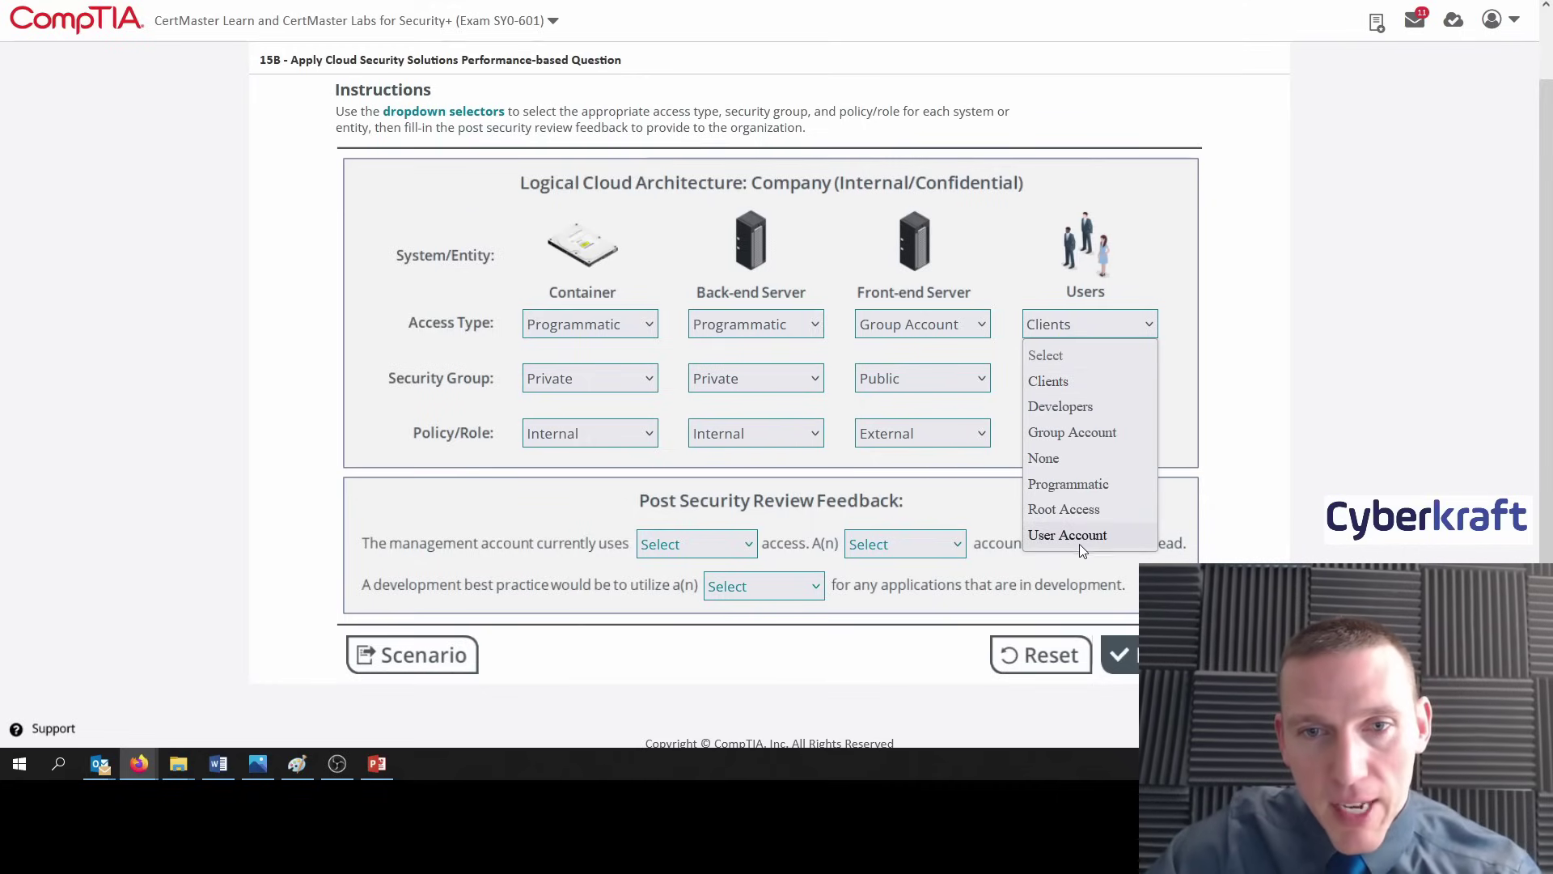
click(1214, 313)
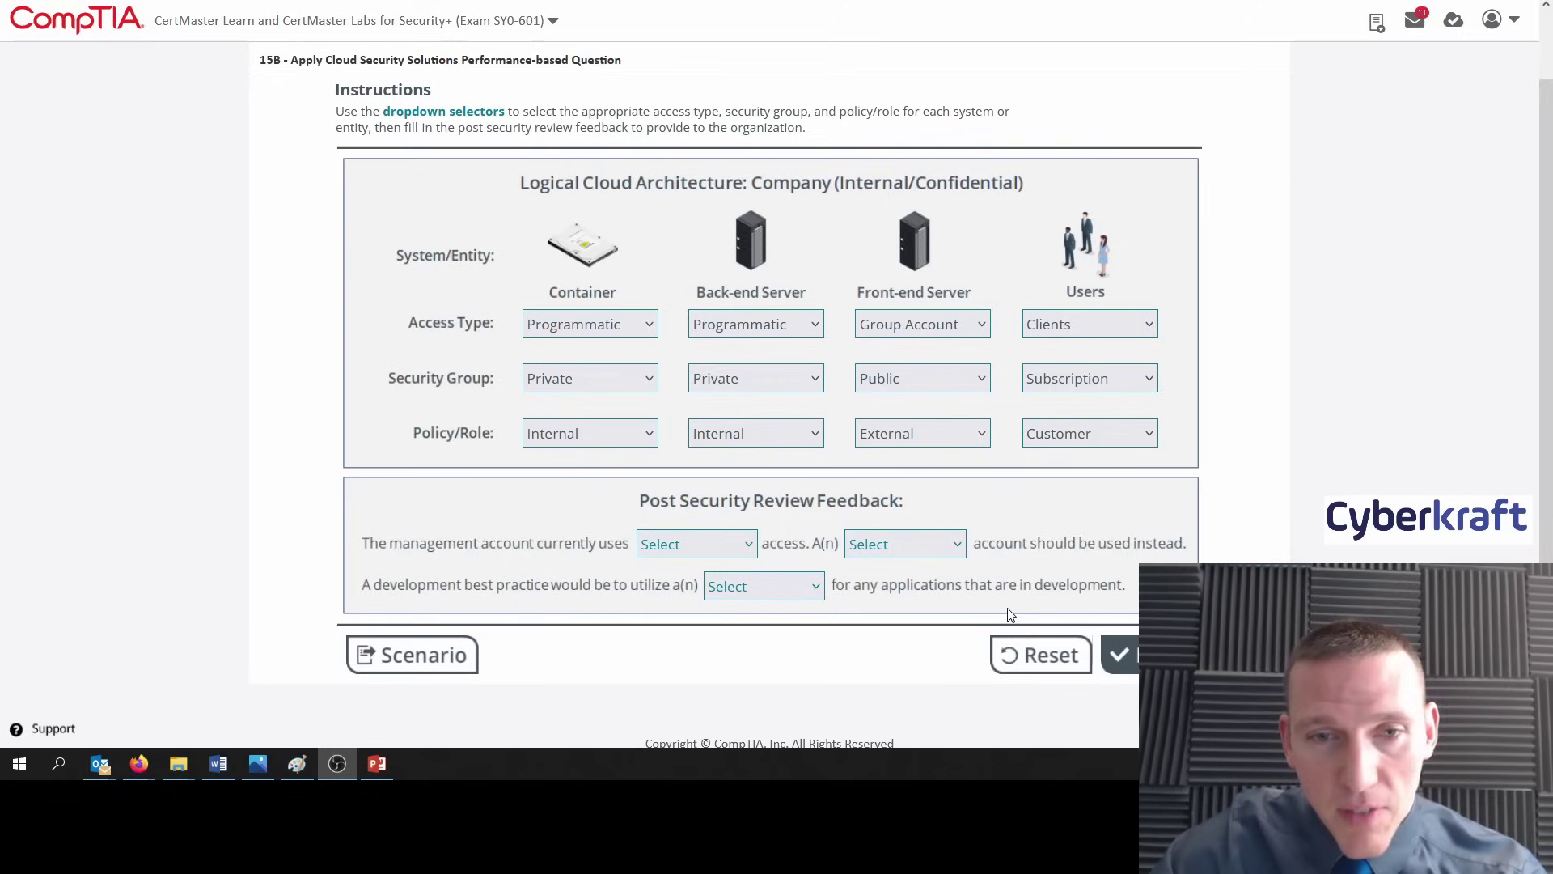
Consult the consultant's notes in the scenario and set the management account's current access to Root in the review feedback.
click(423, 655)
scroll(603, 479, down, 5)
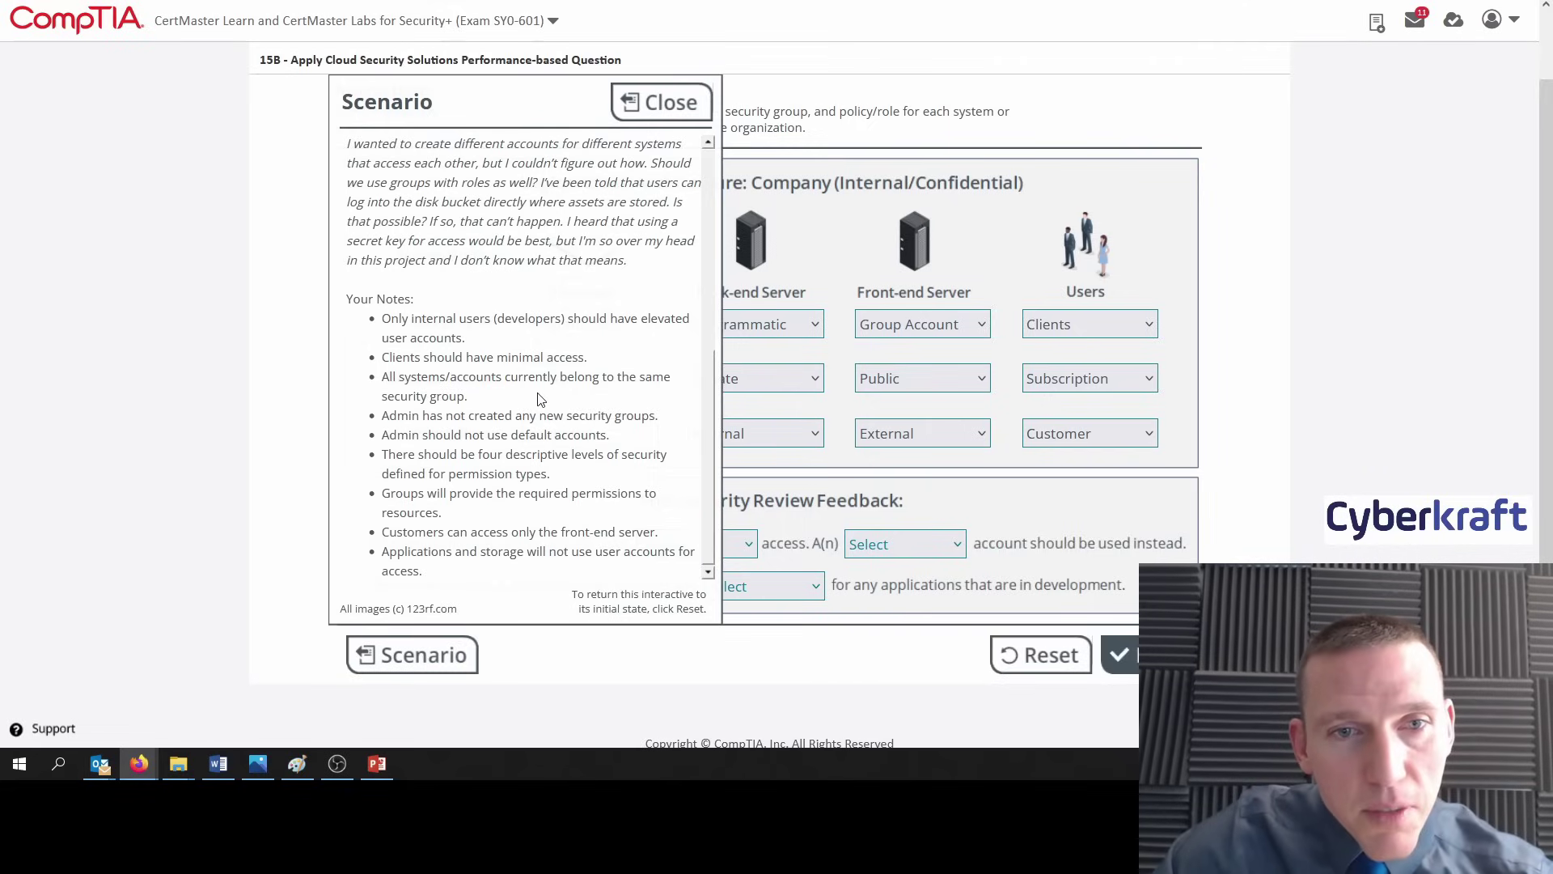
click(676, 103)
click(706, 545)
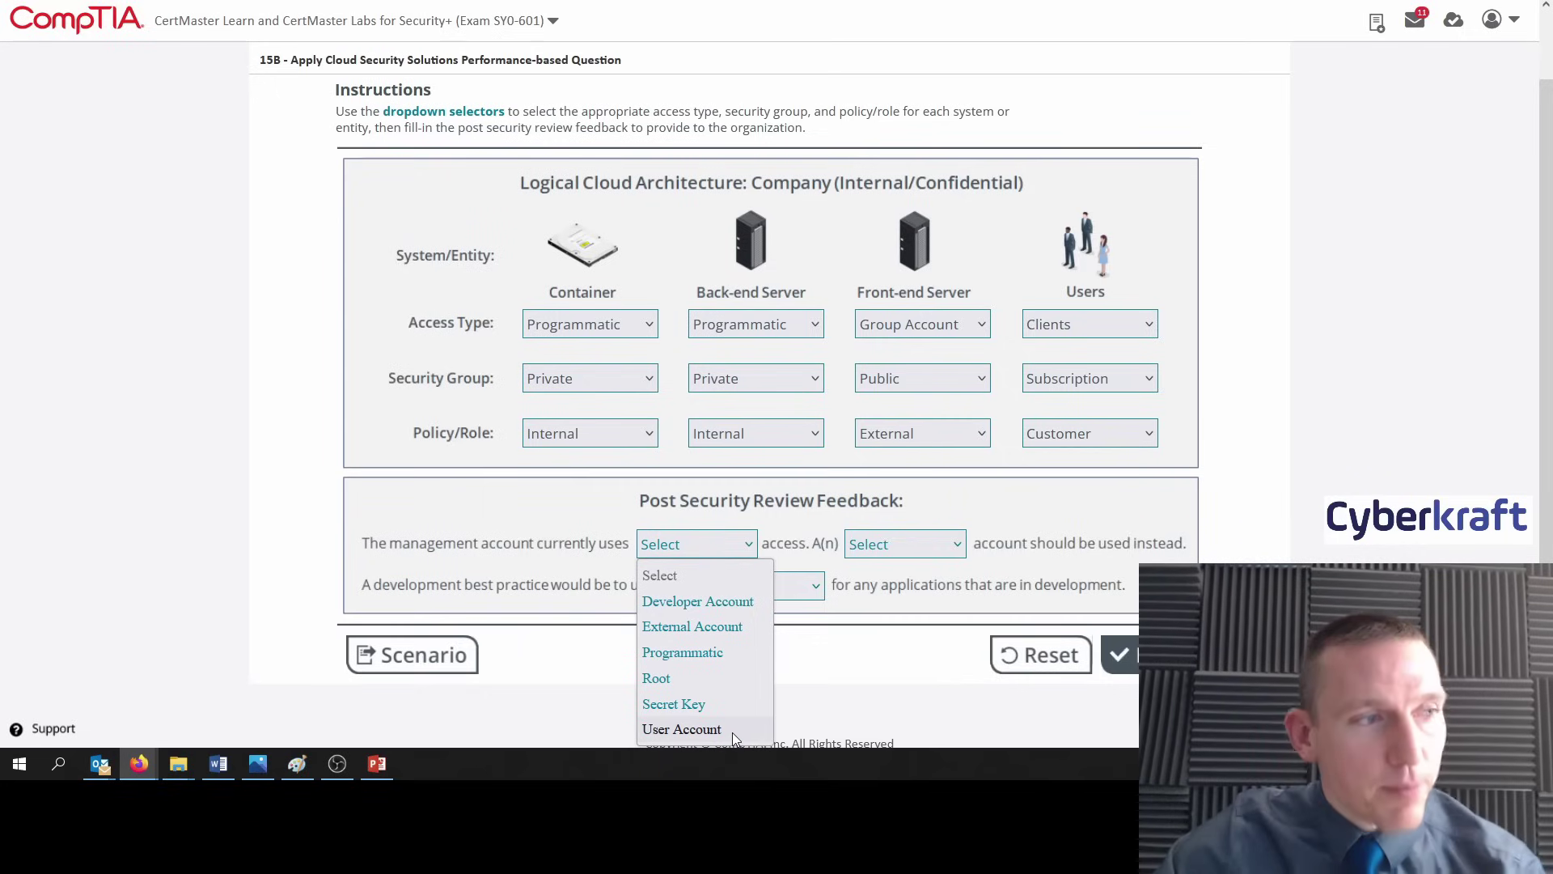
key(alt+Tab)
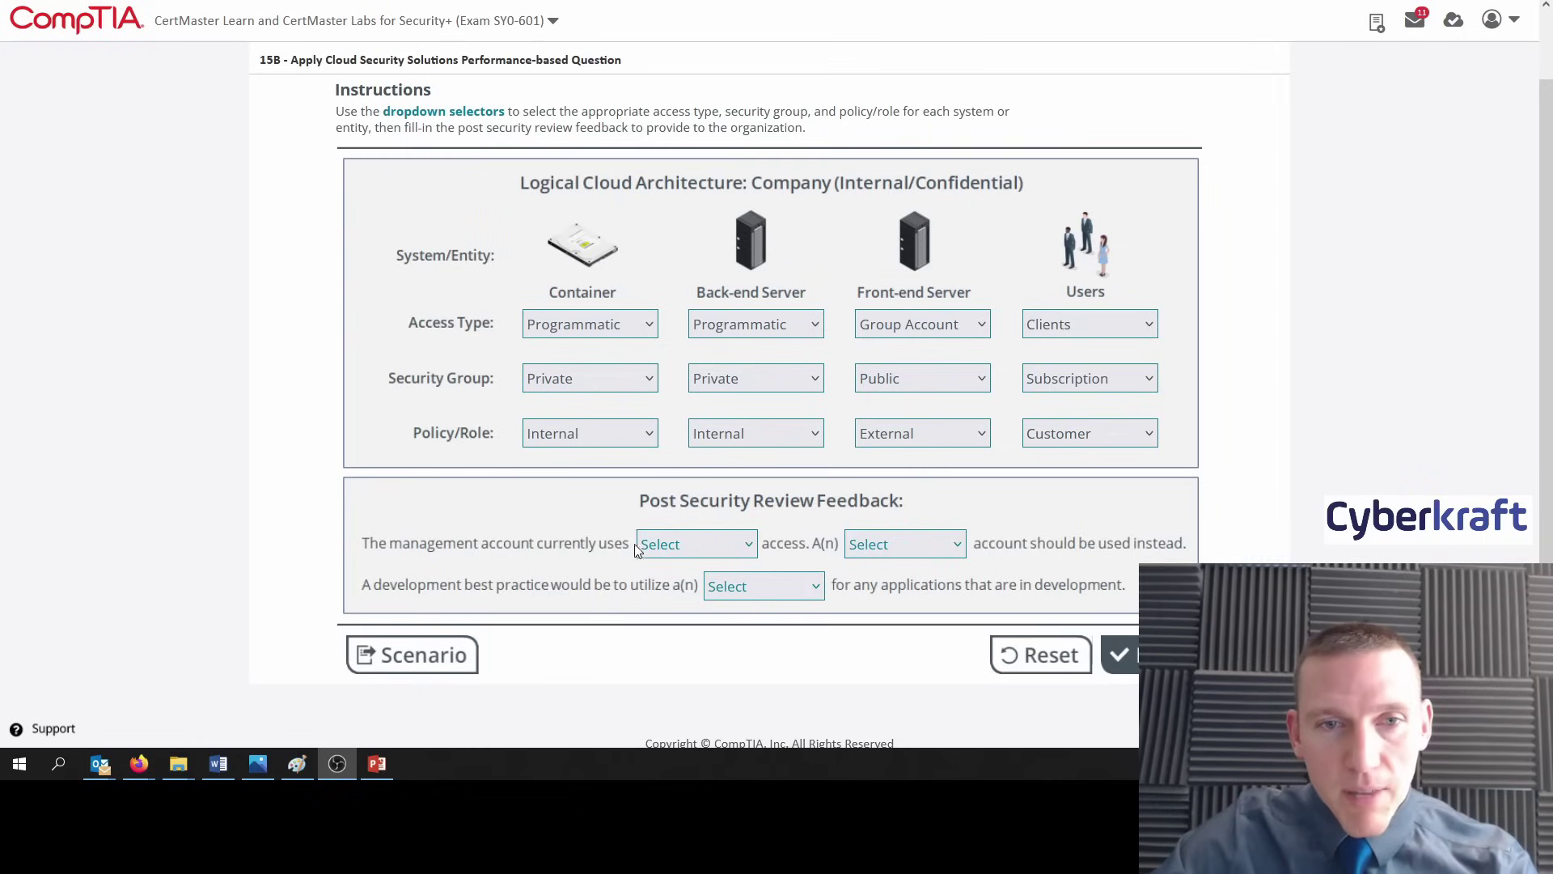
click(691, 540)
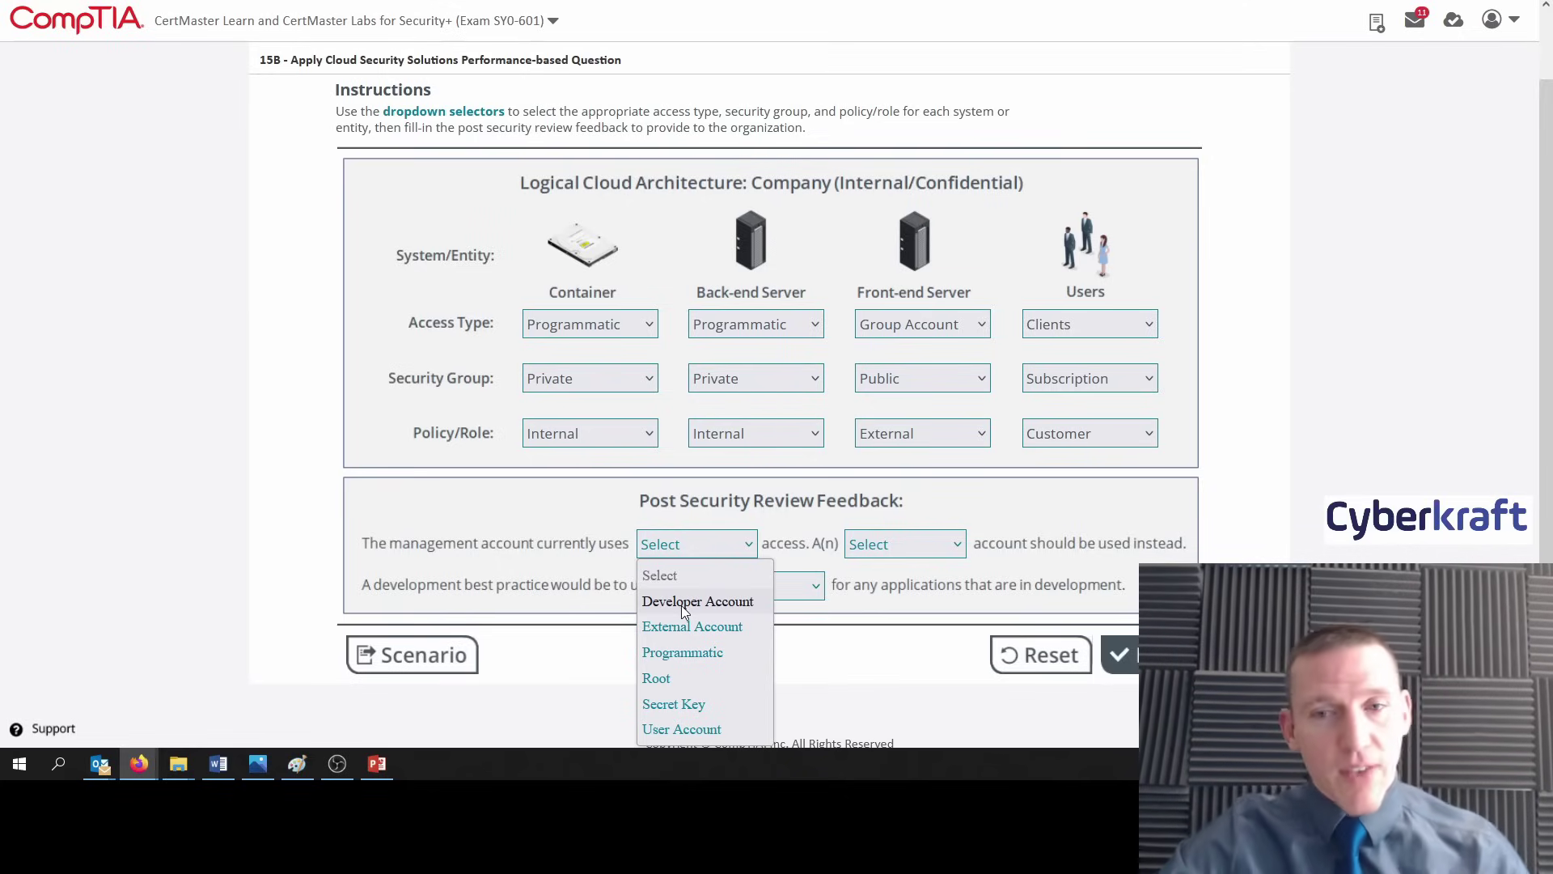
click(683, 679)
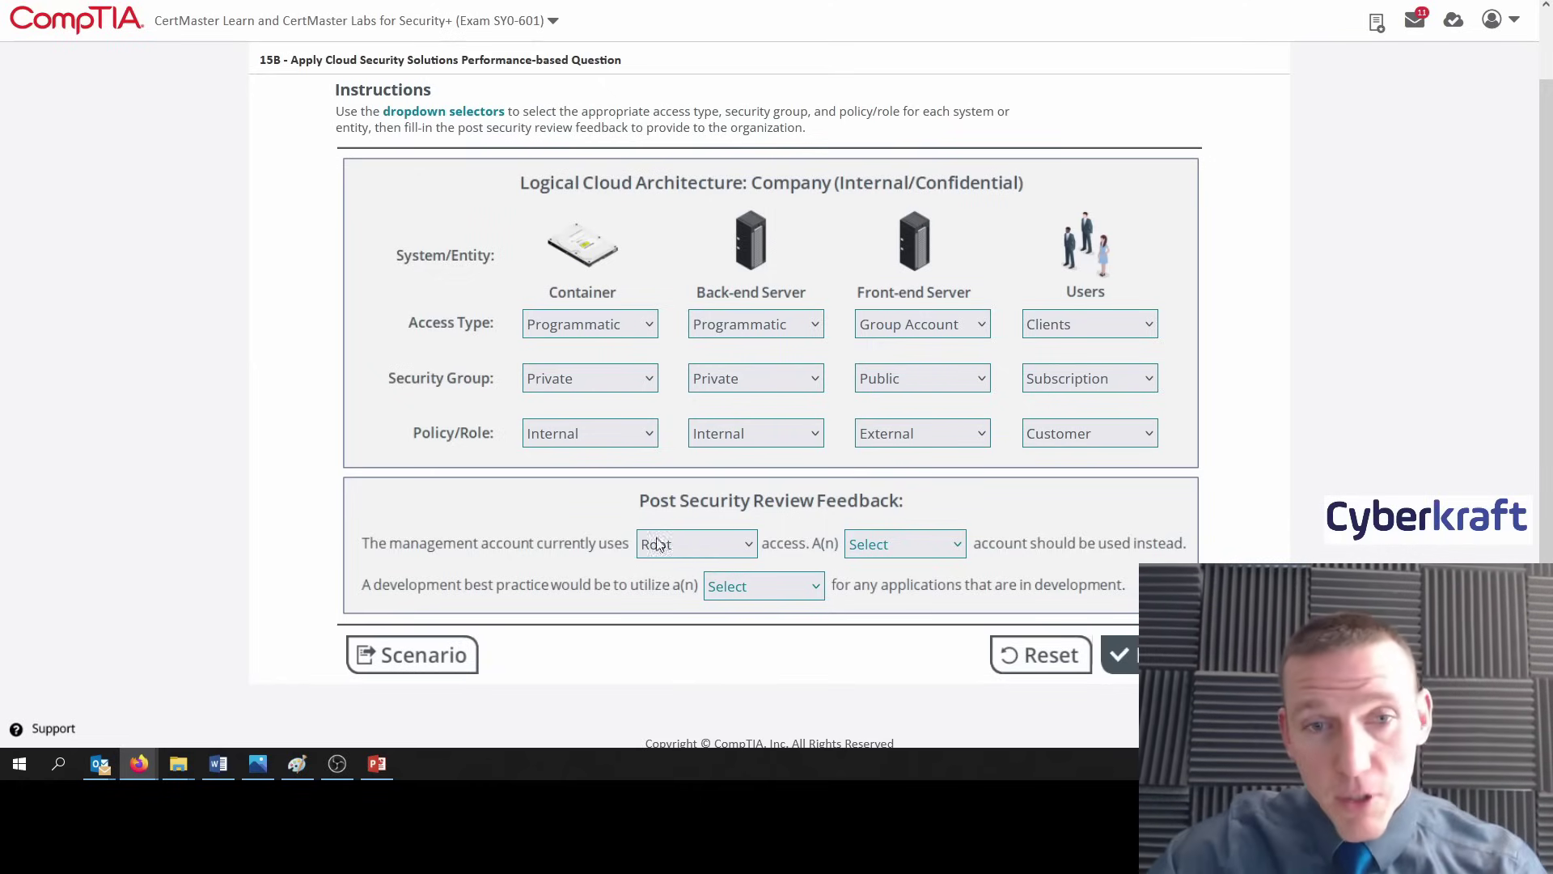
Recheck the consultant's notes and choose Developer Account as the account that should replace the management account's current access.
click(412, 654)
scroll(477, 536, down, 5)
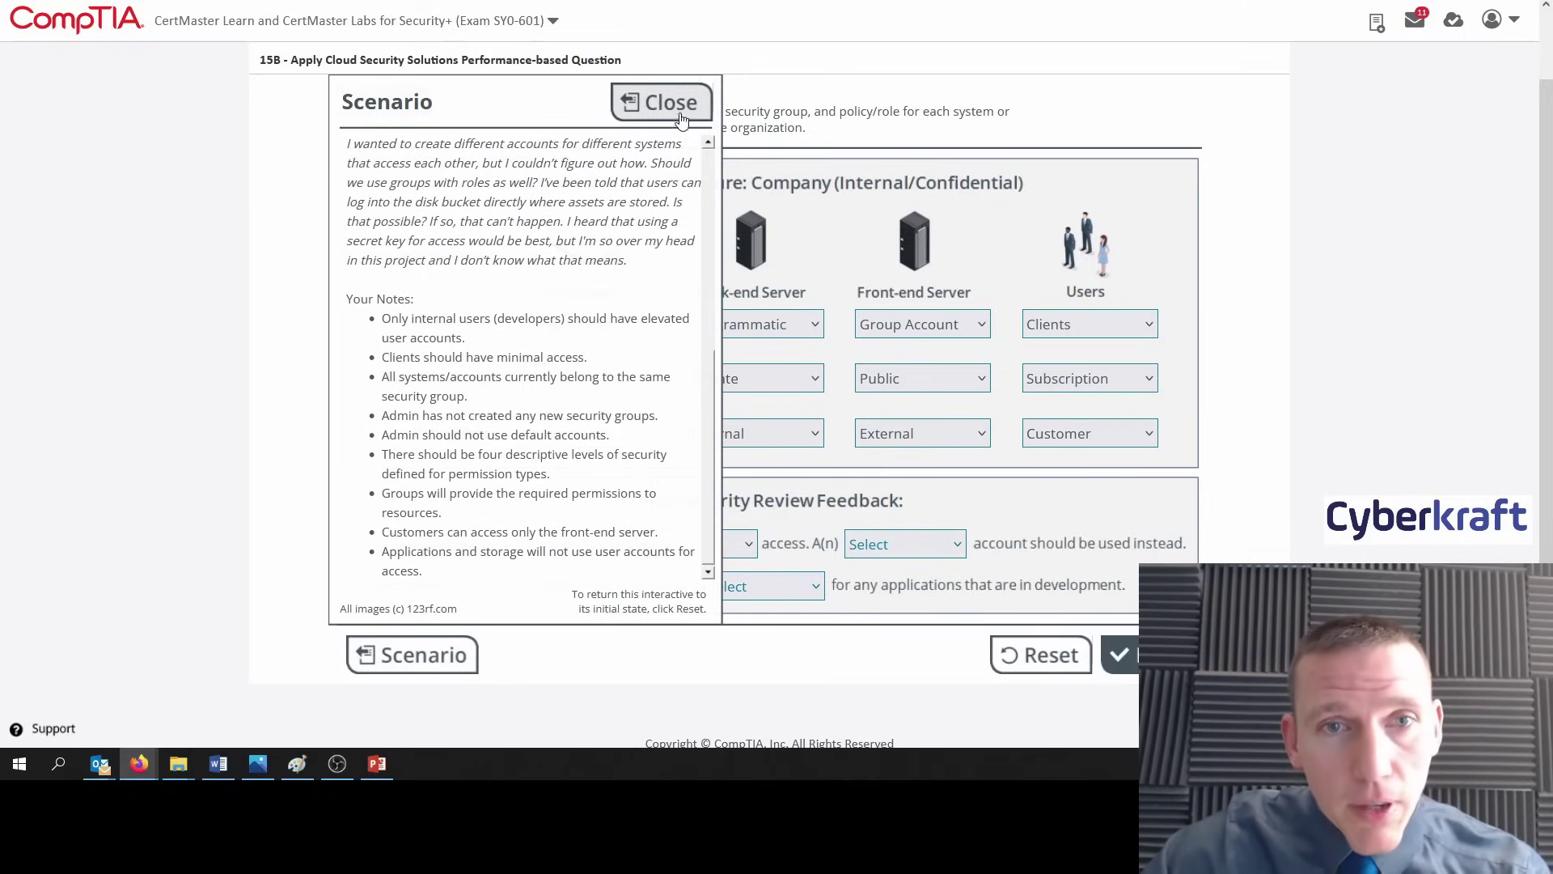
click(660, 102)
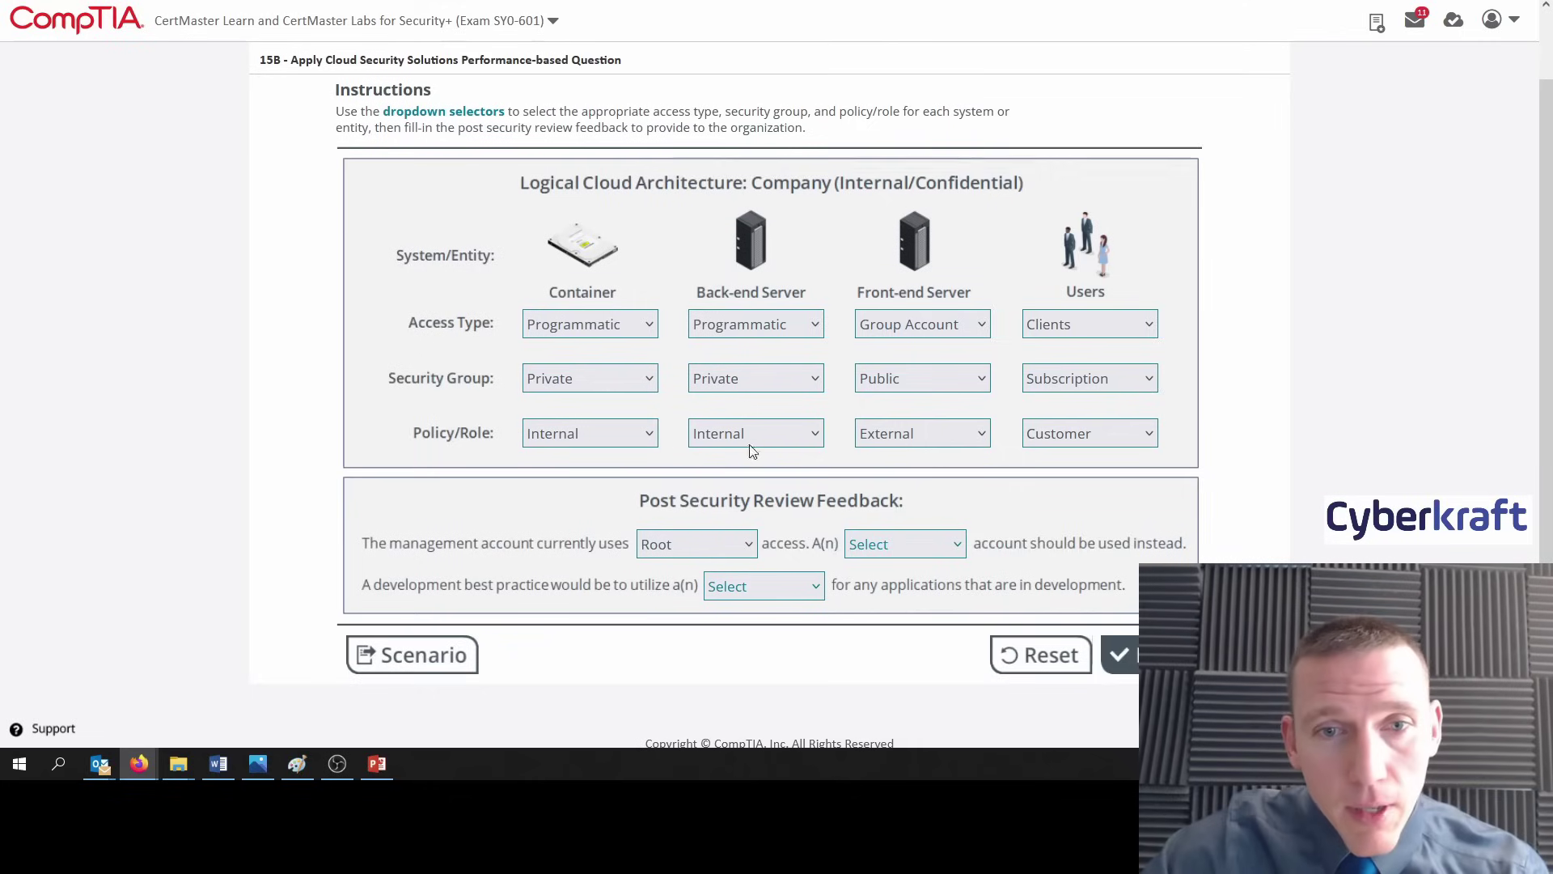
click(936, 552)
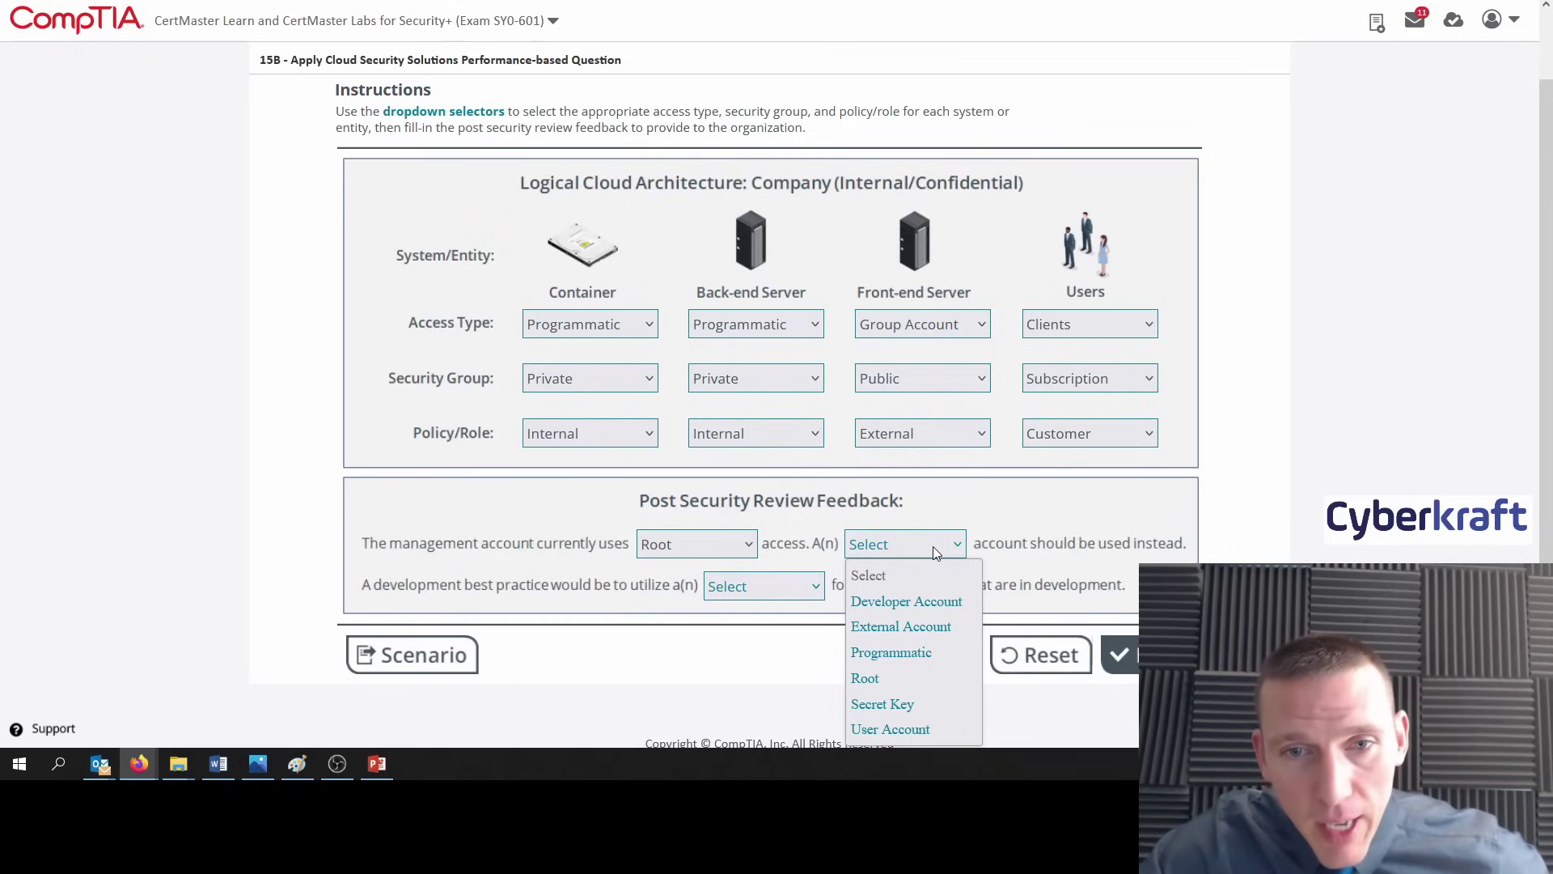
click(938, 603)
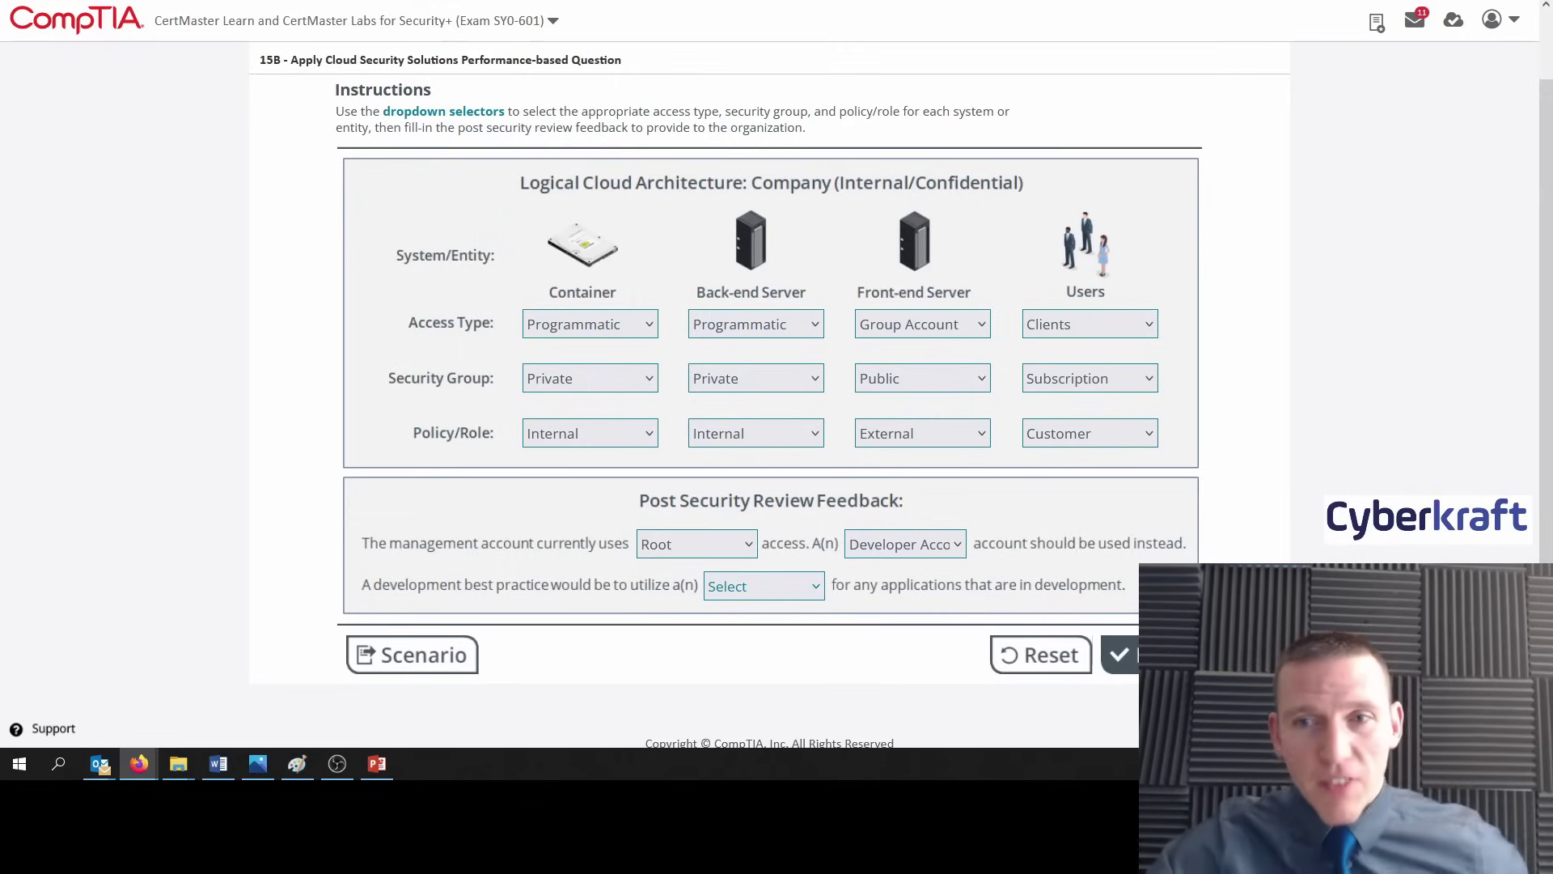
Set the development best practice for applications in development to Secret Key.
key(alt+Tab)
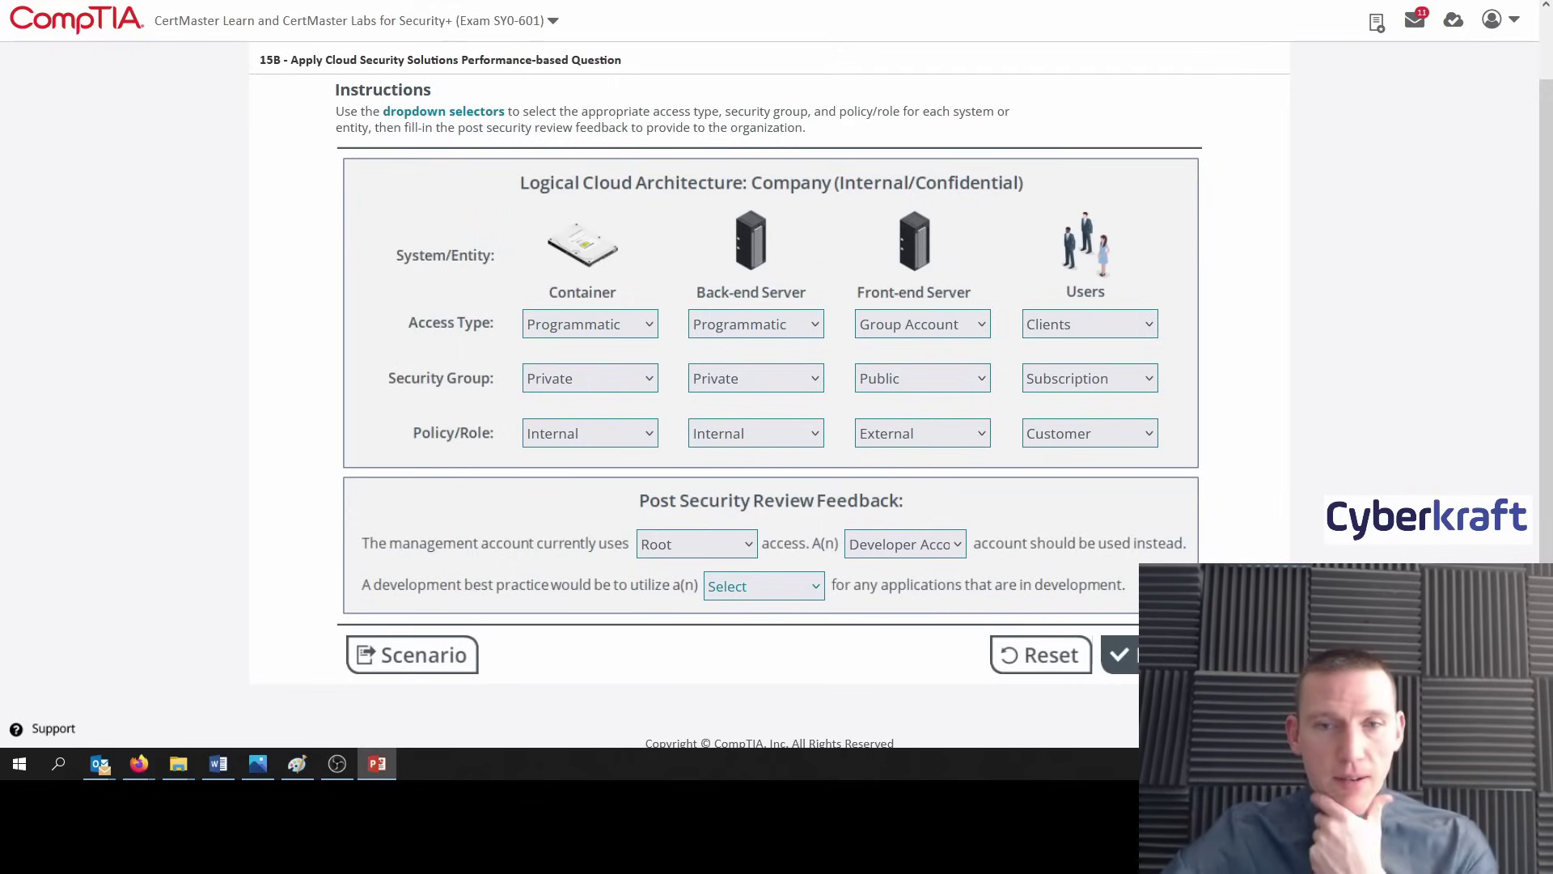
key(alt+Tab)
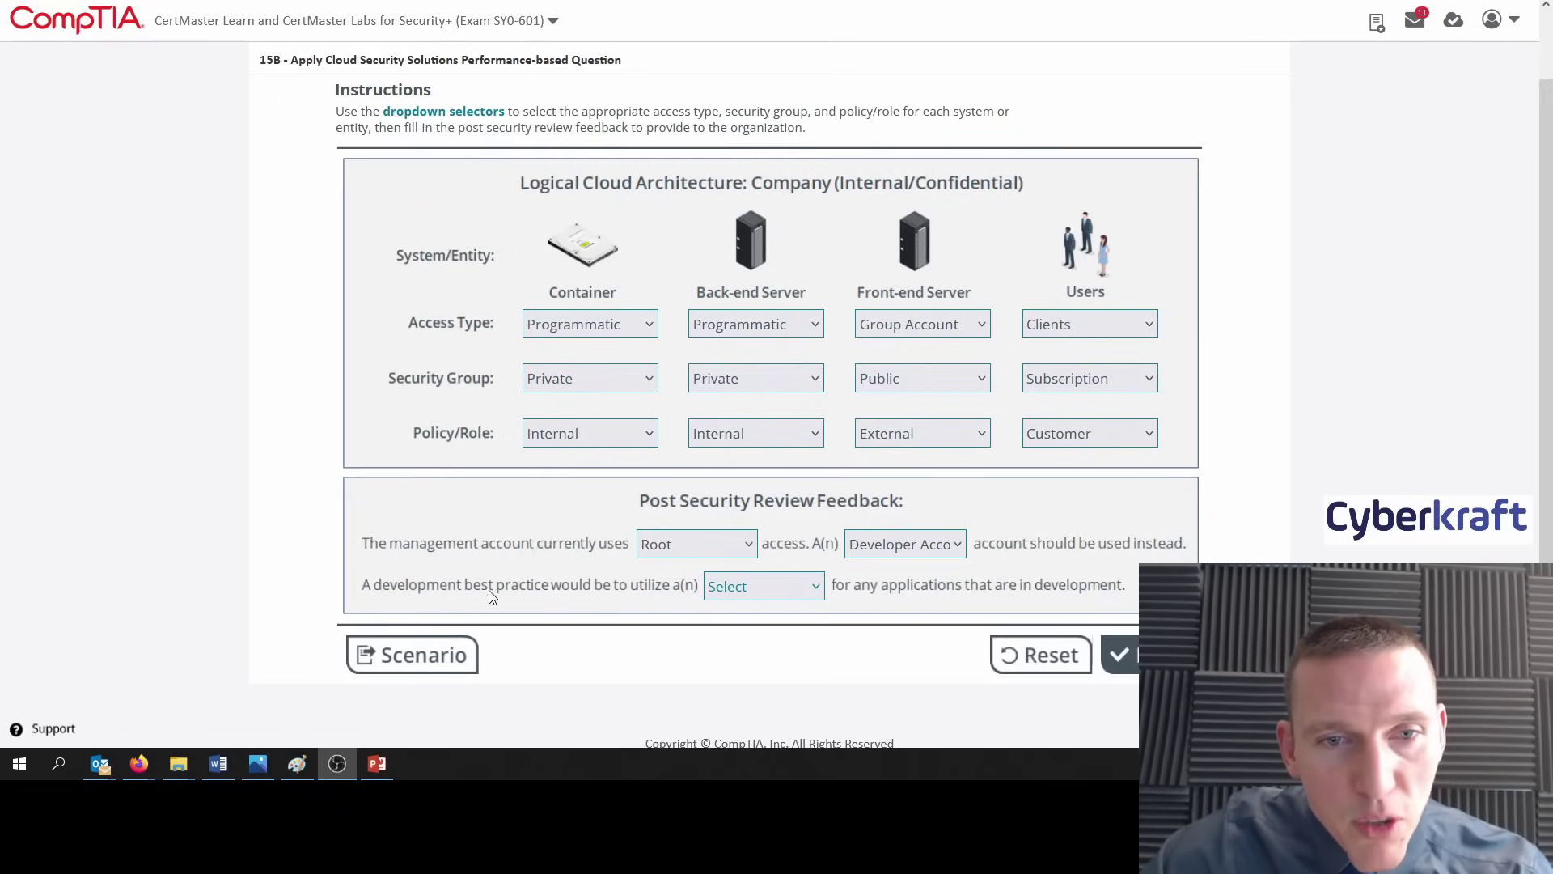
click(751, 588)
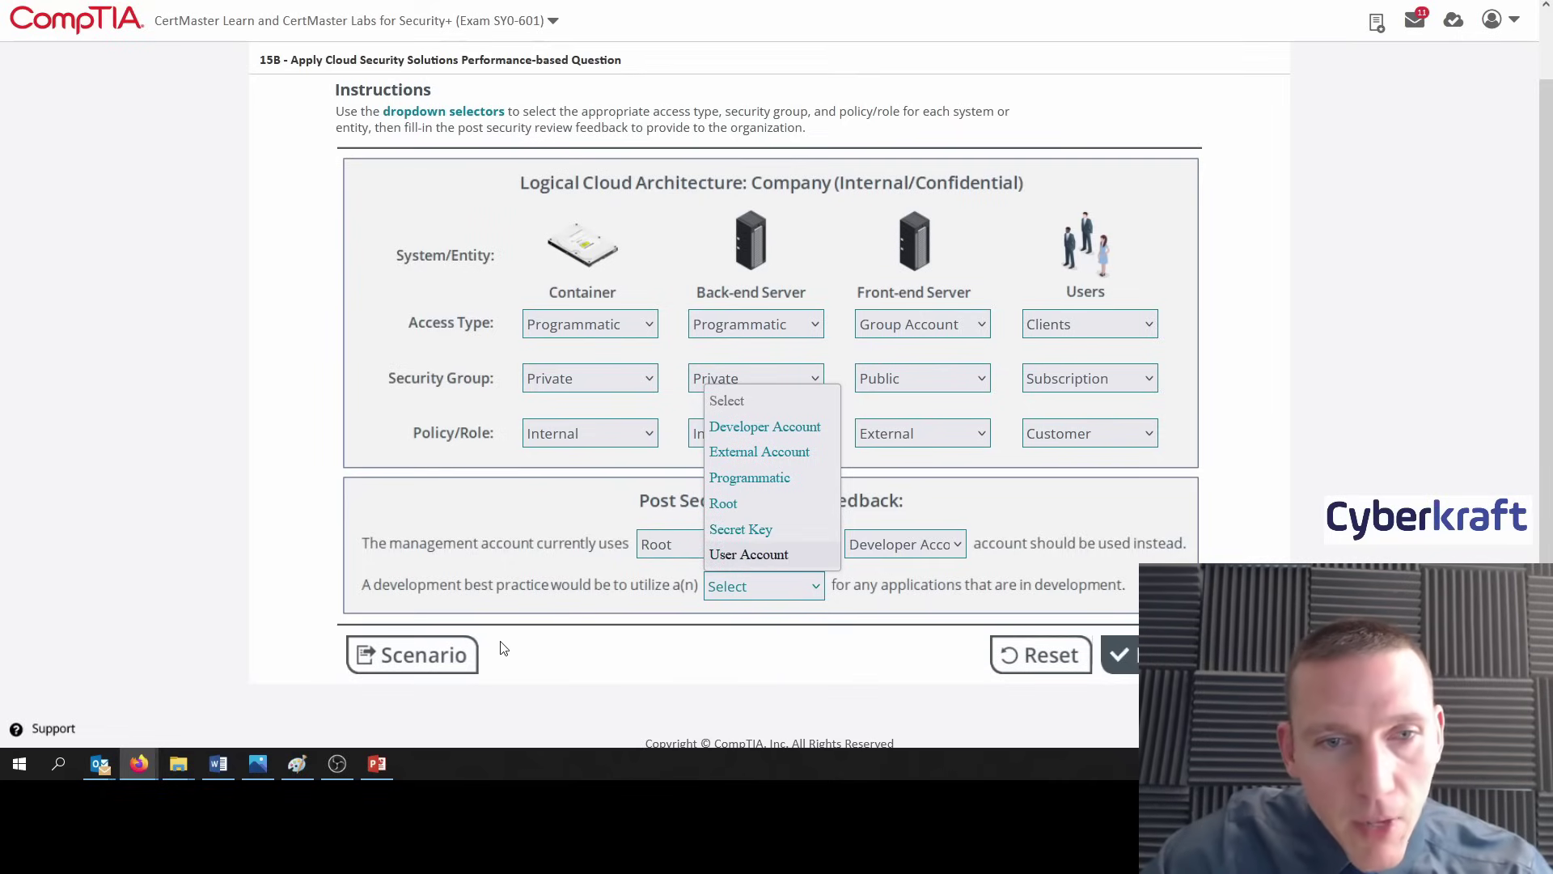
click(759, 532)
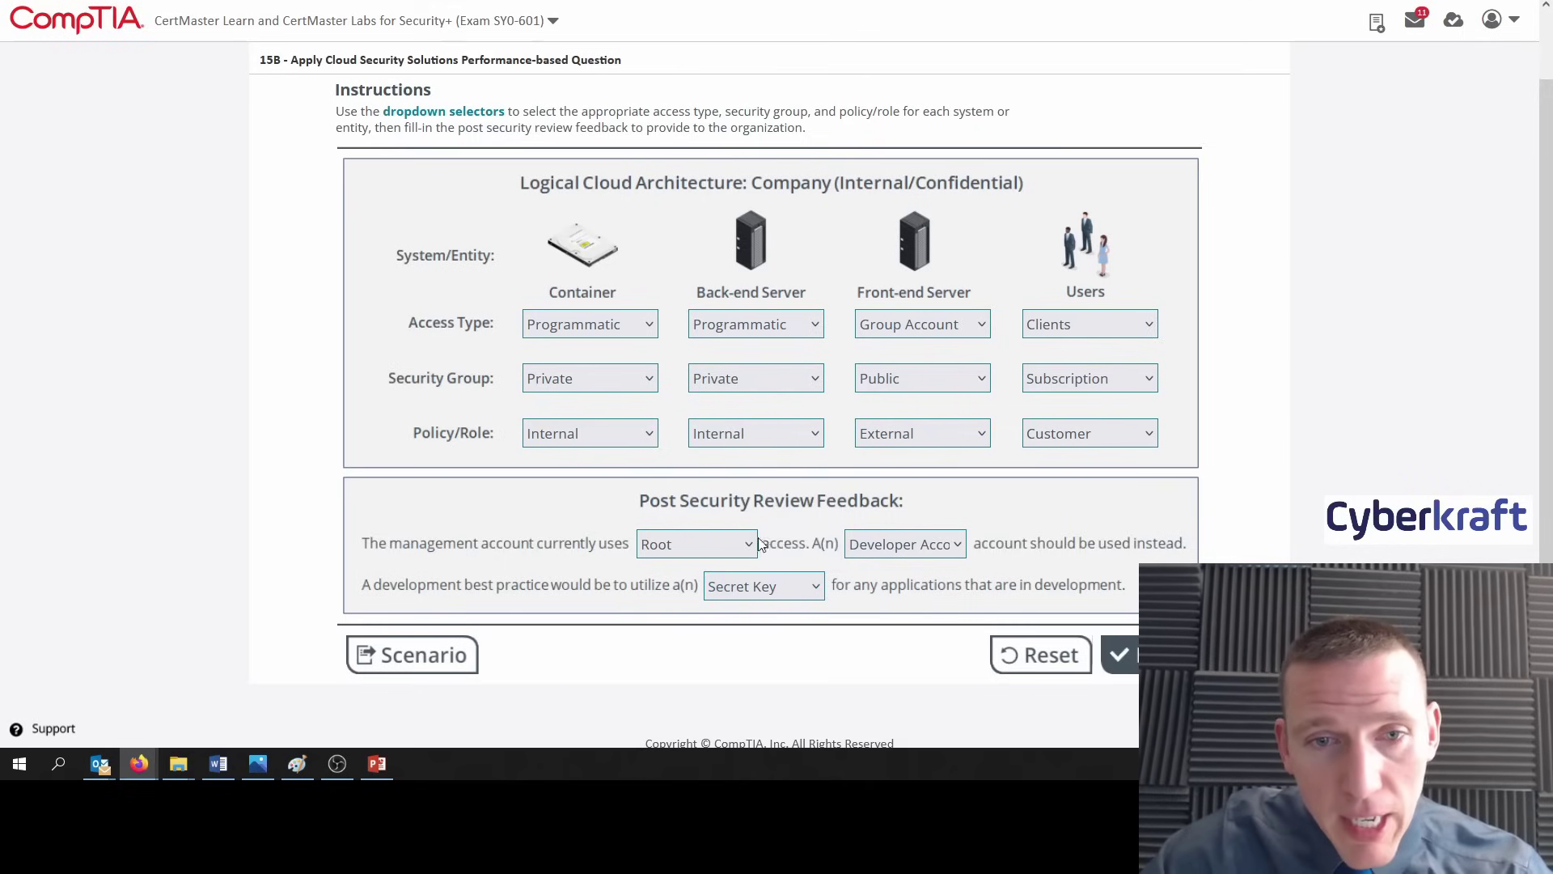
Reread the IT admin's and consultant's notes and change the recommended replacement account to User Account.
click(433, 652)
scroll(598, 449, down, 5)
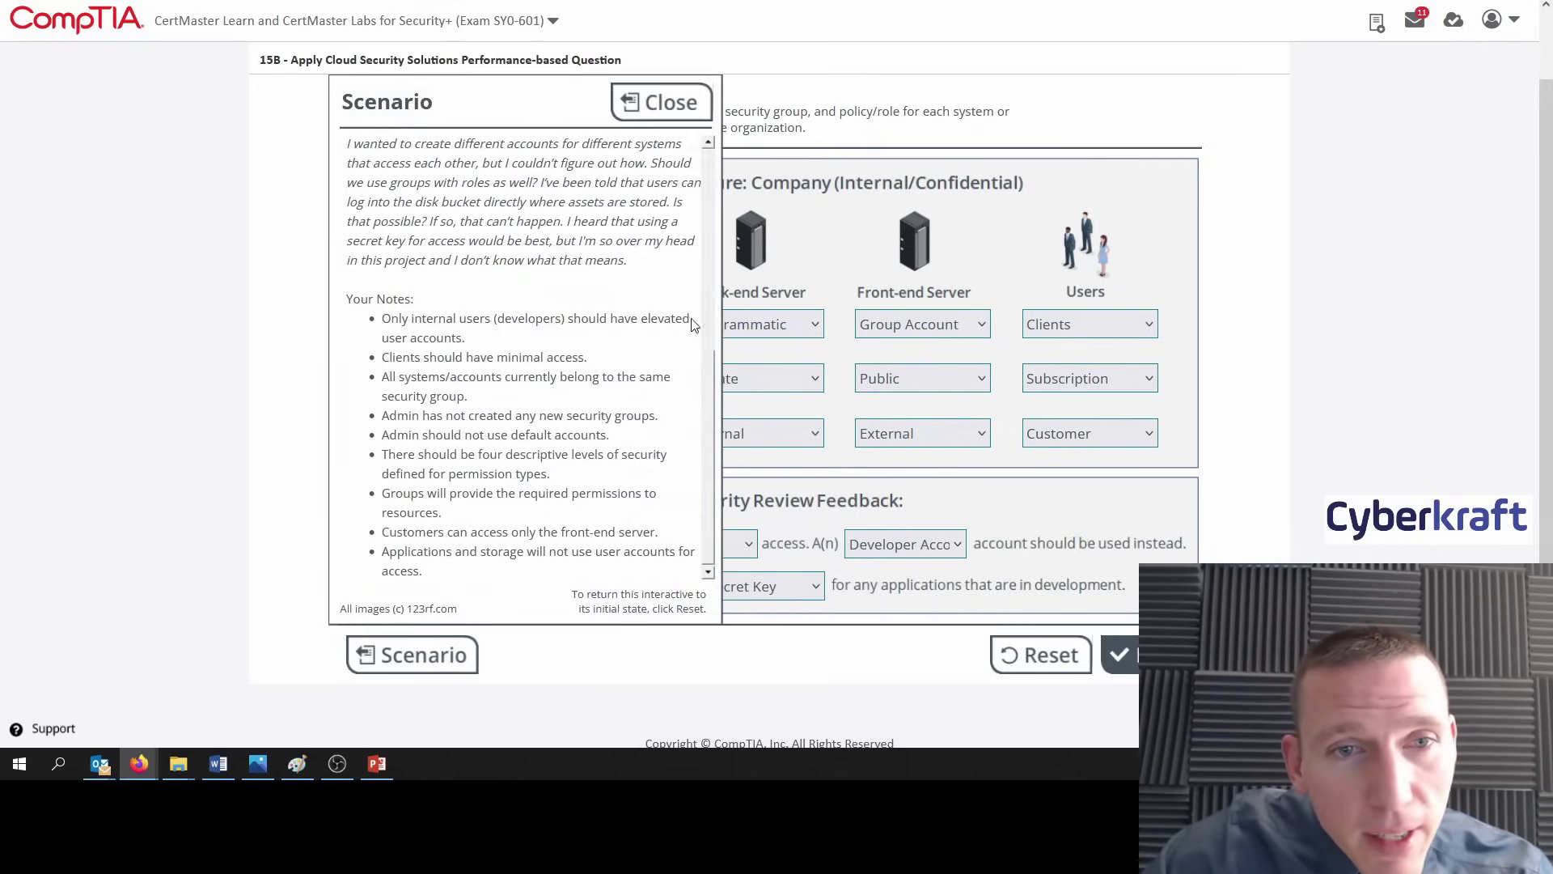
scroll(707, 319, up, 3)
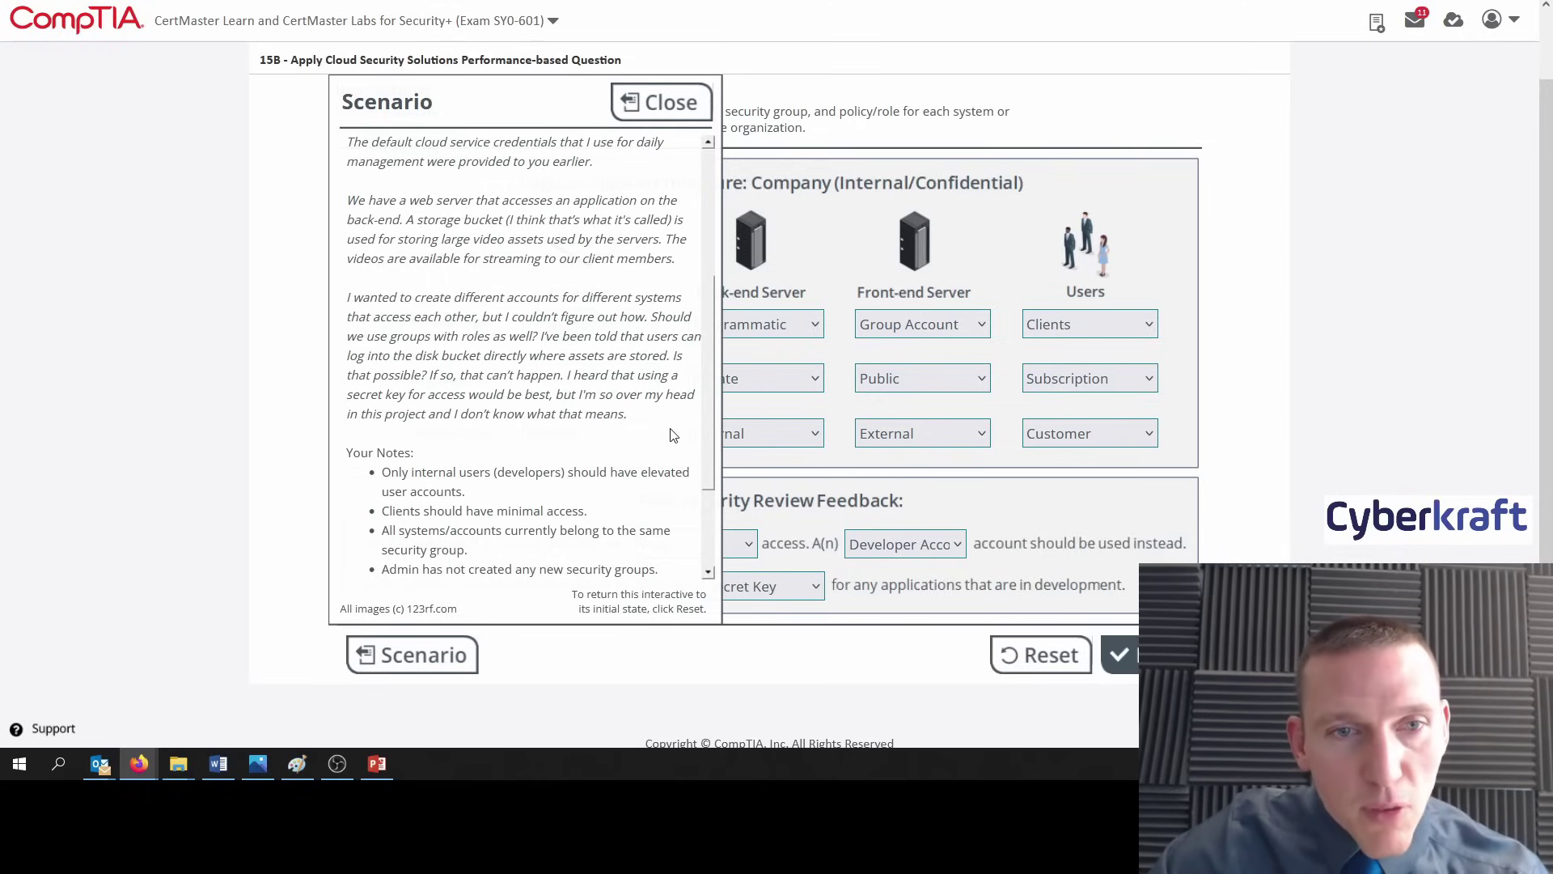
click(663, 102)
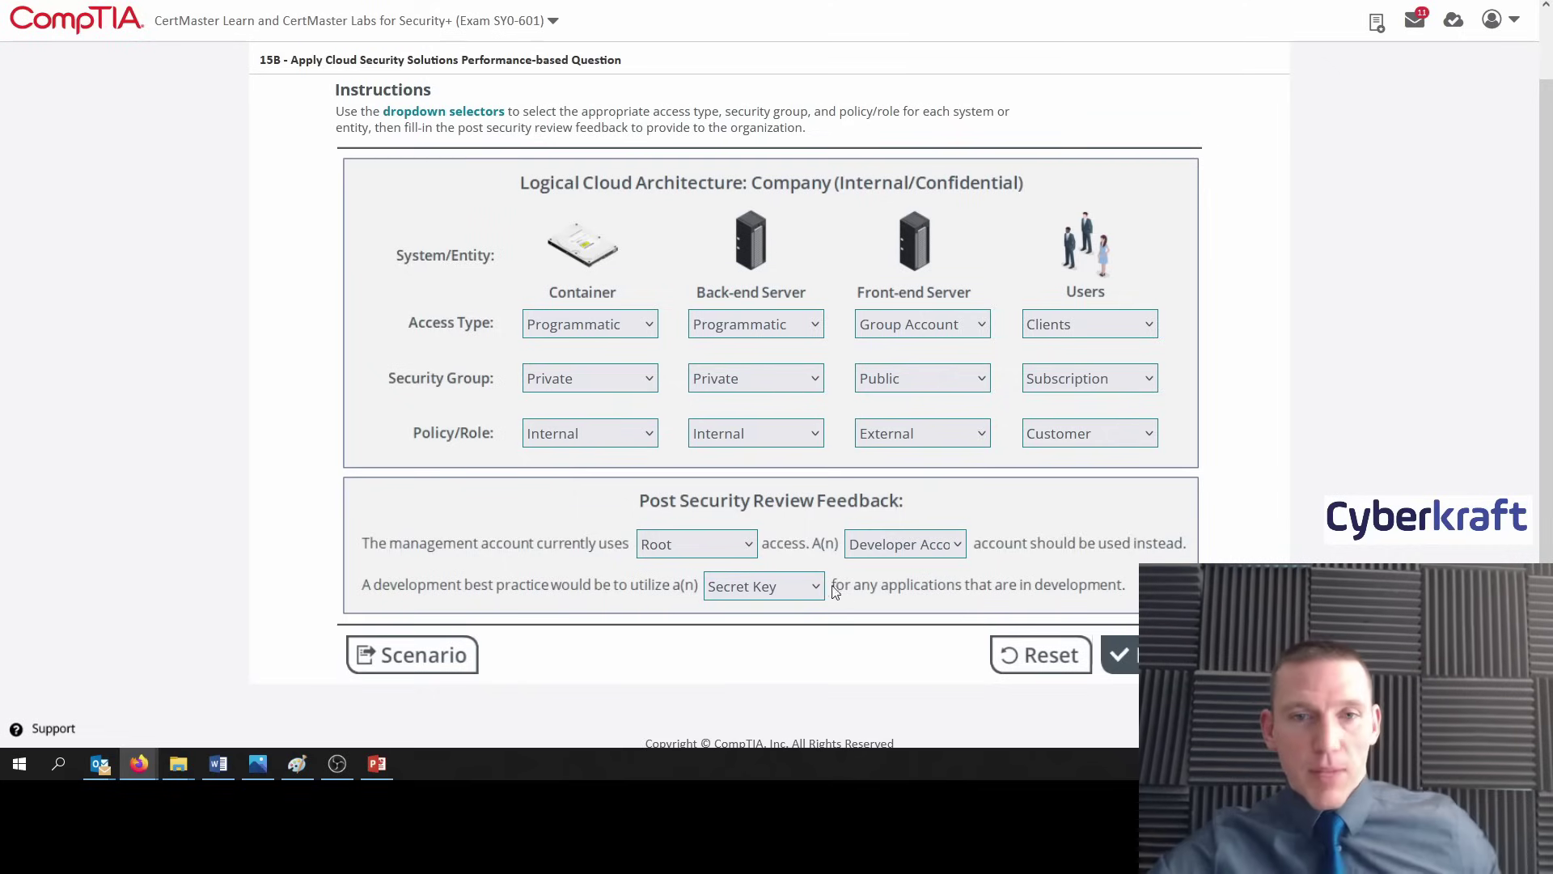
click(914, 546)
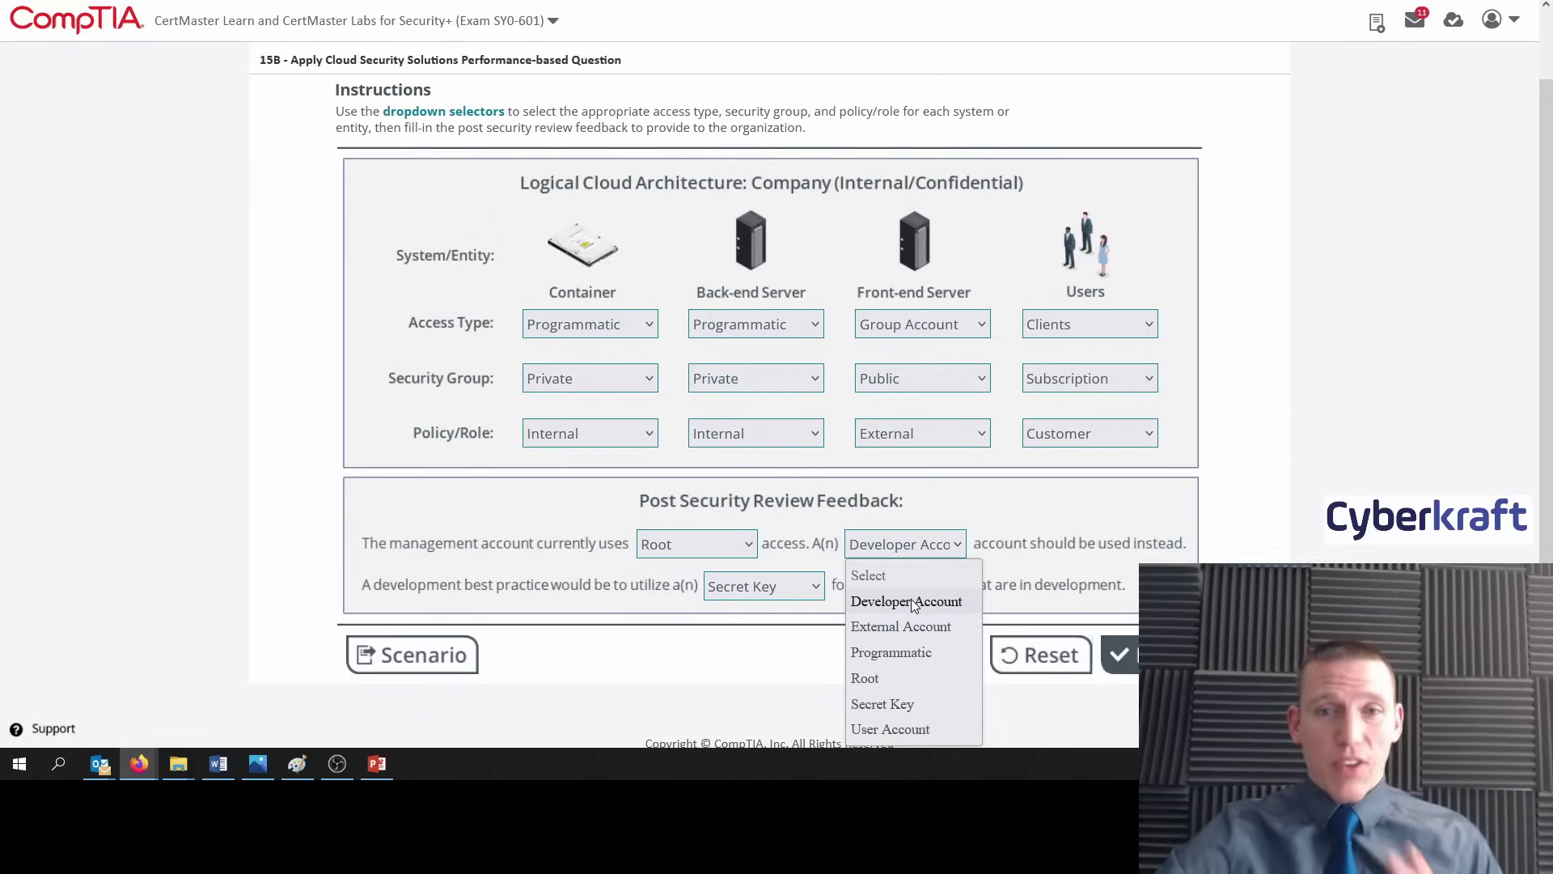
click(890, 729)
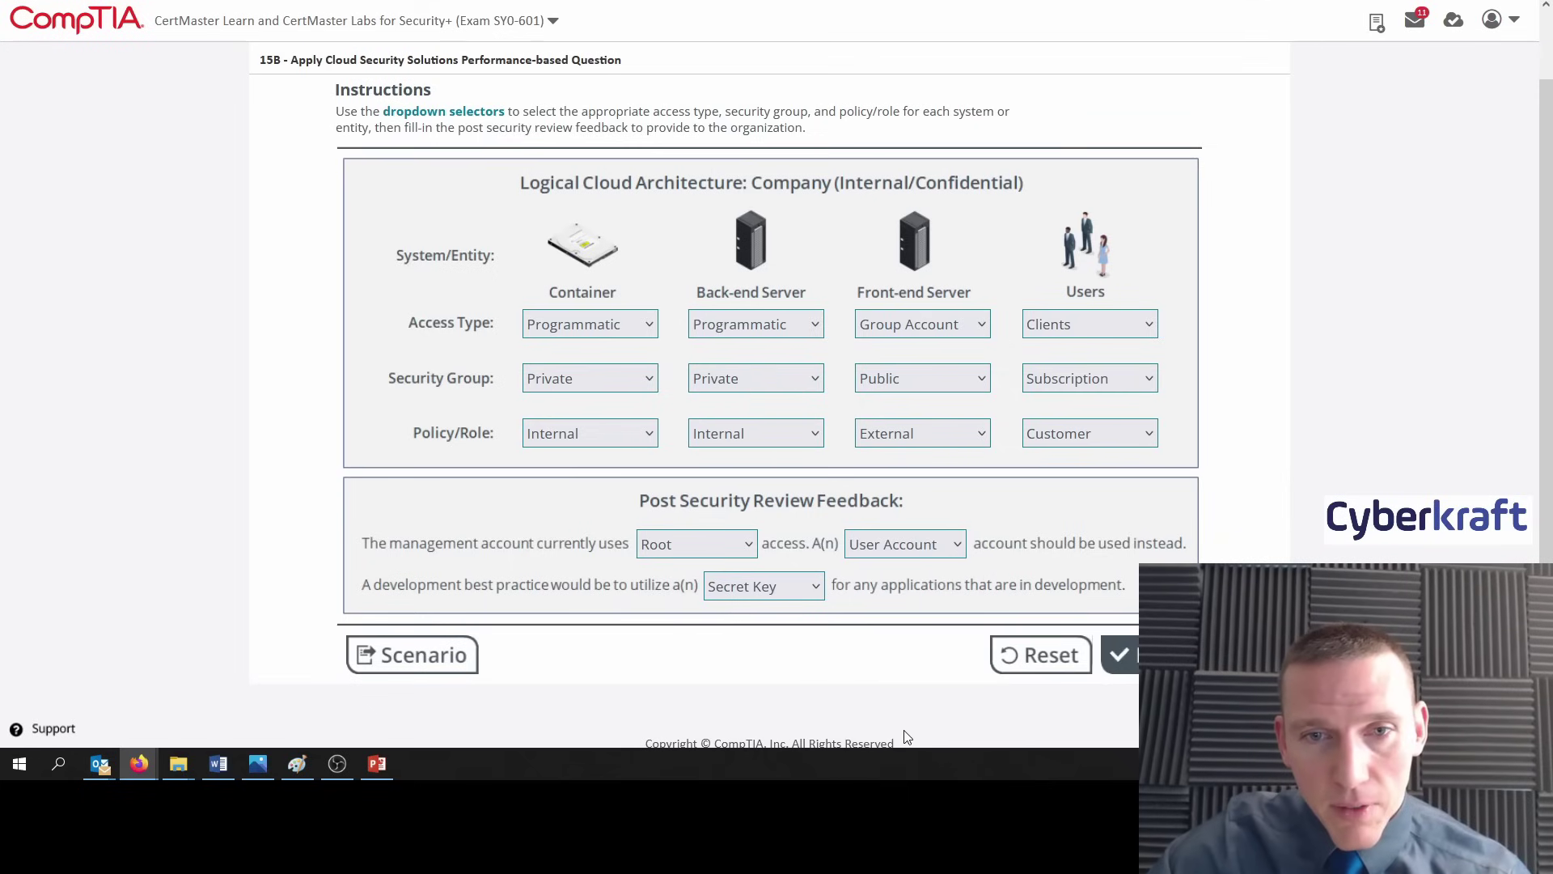
Go over the scenario notes a last time and submit the answers for grading.
click(440, 655)
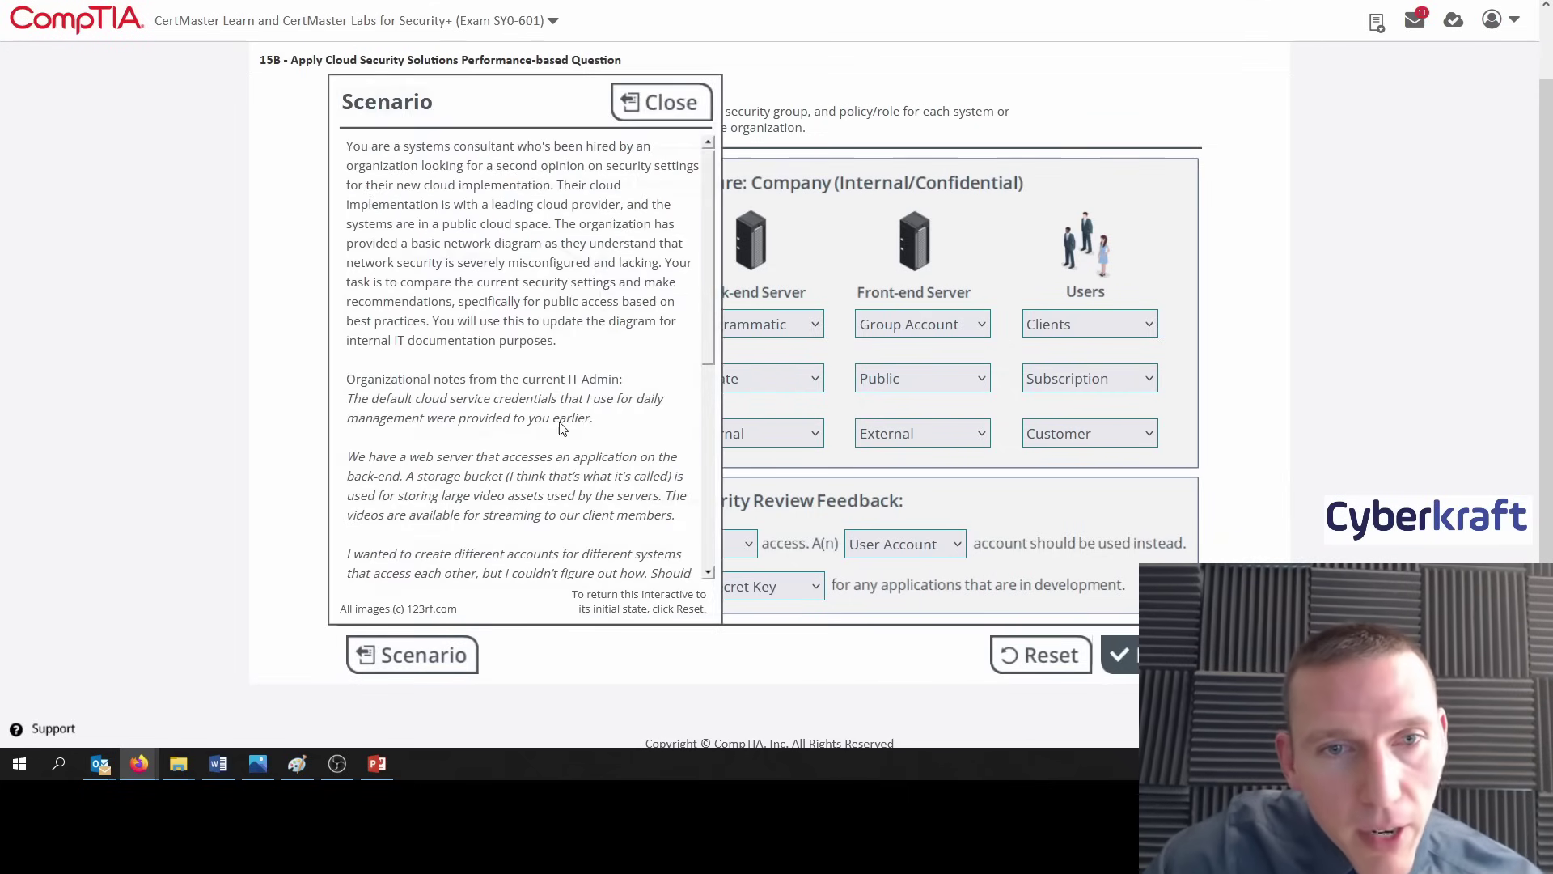
drag(703, 306, 716, 512)
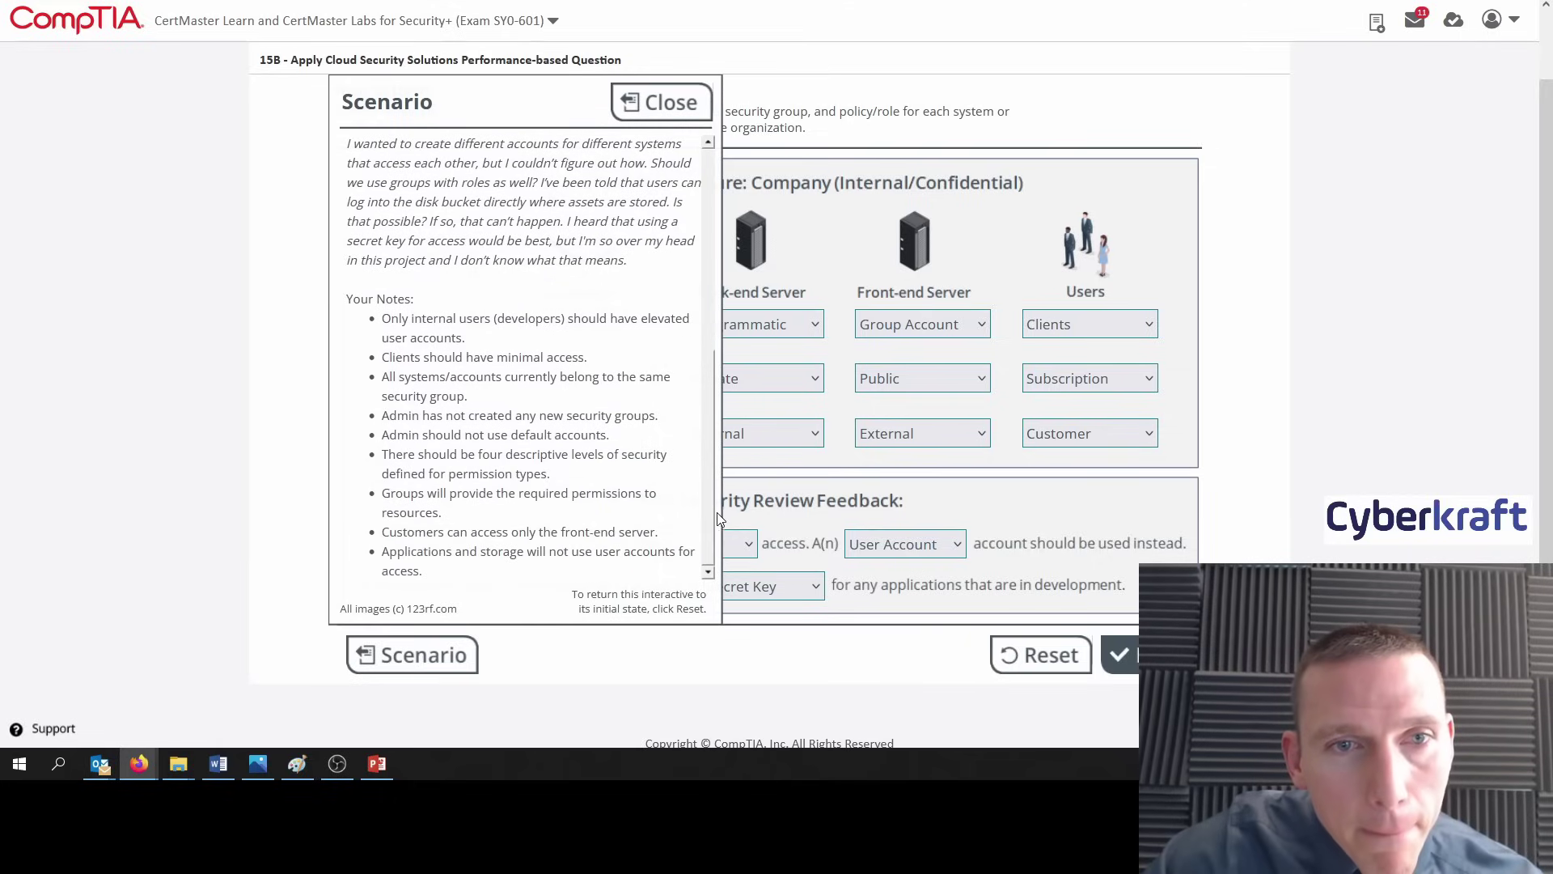
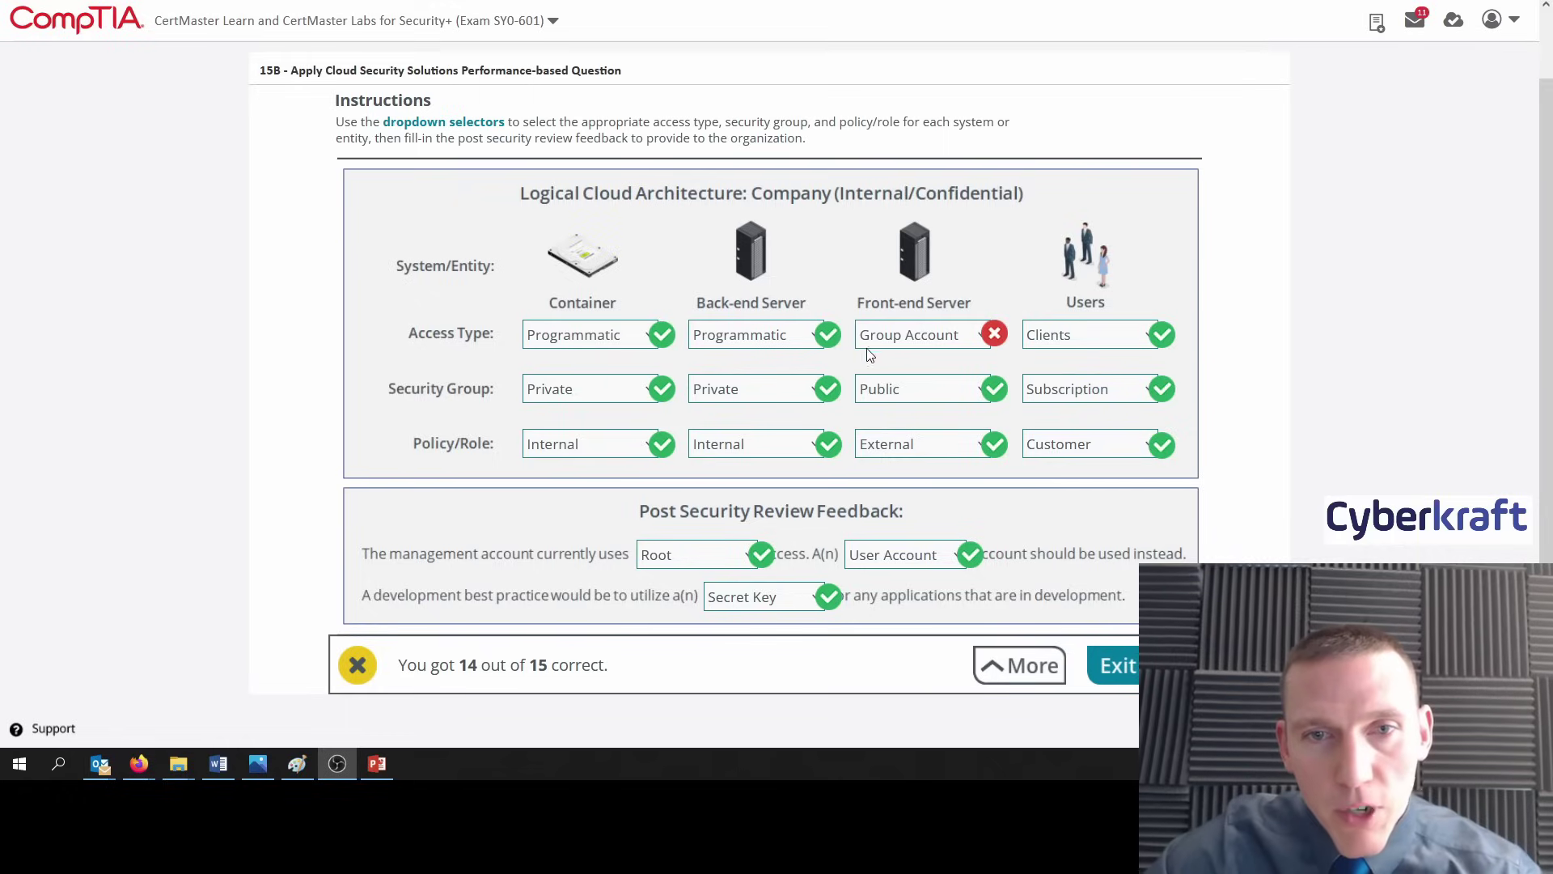
click(949, 343)
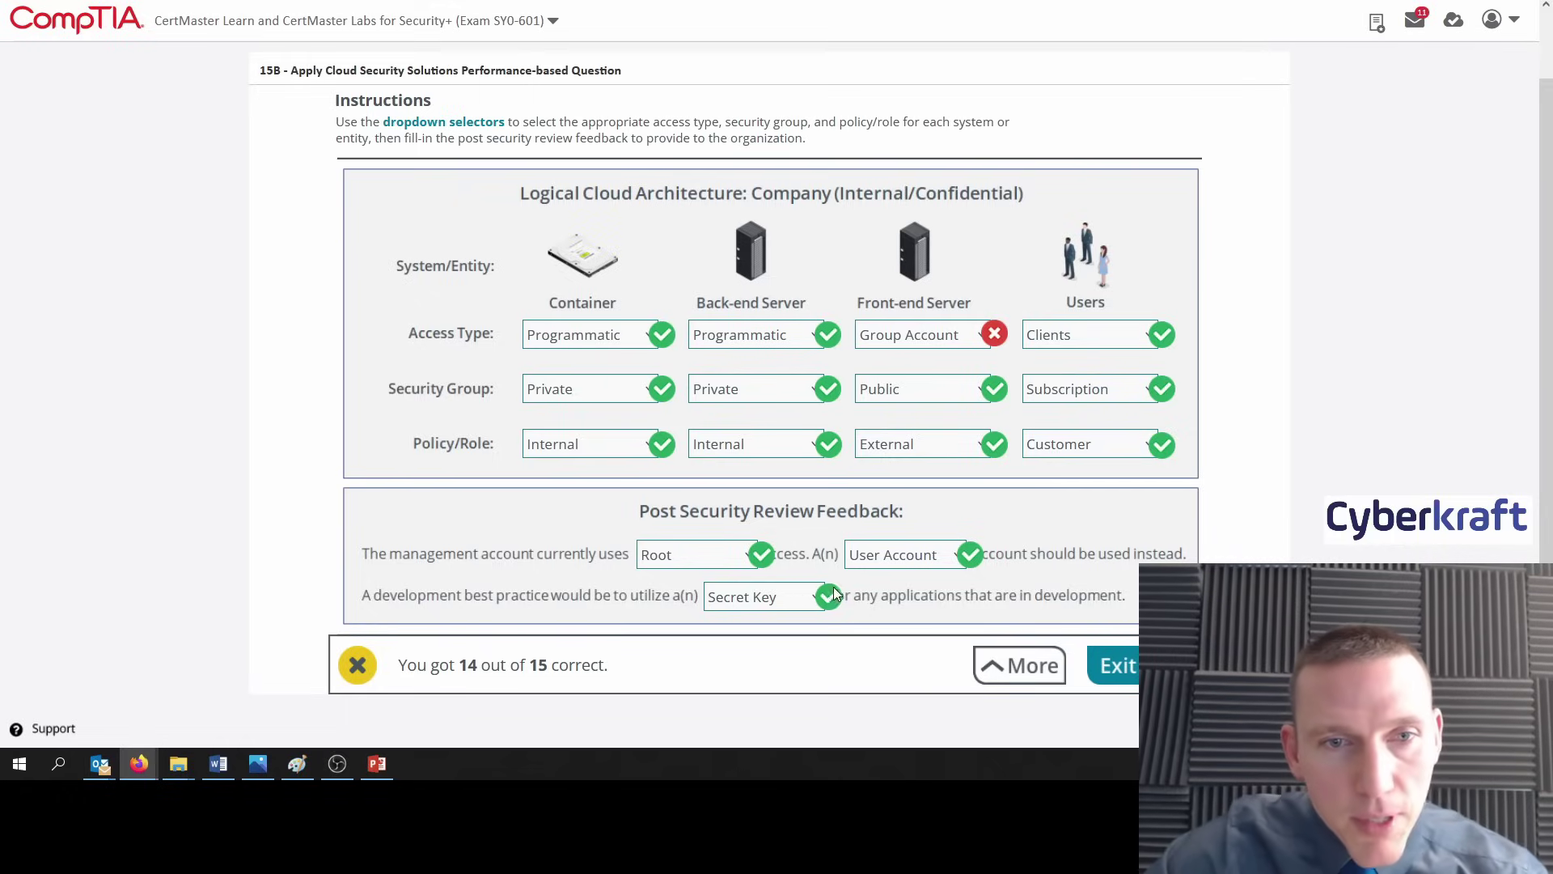
Open the answer explanations and compare the access type explanation with the graded choices, especially the front-end server's.
scroll(1040, 542, down, 1)
click(1023, 591)
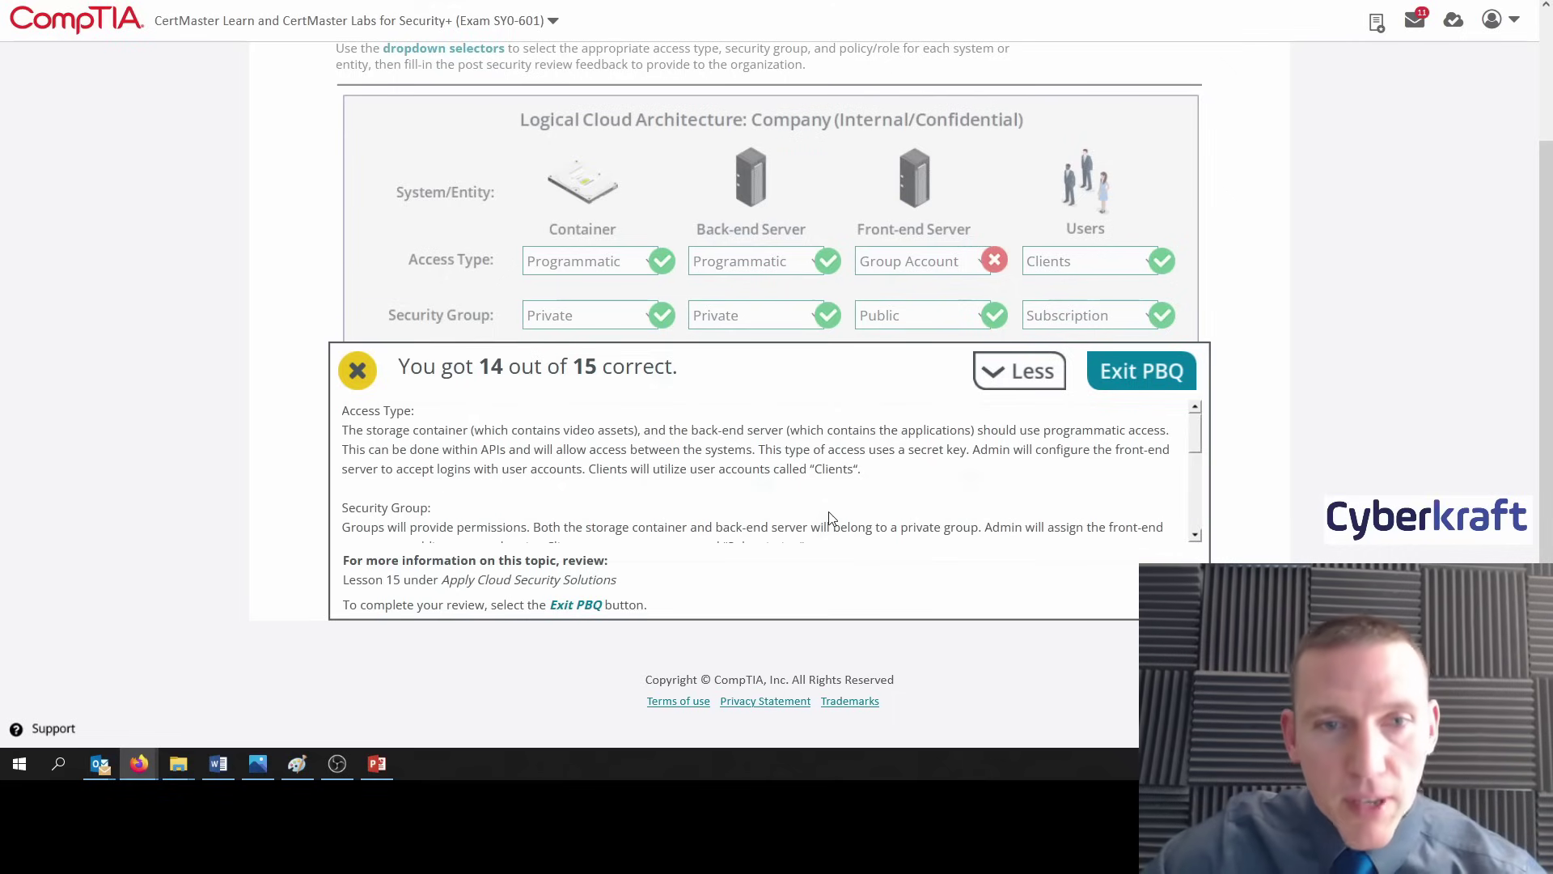
click(1003, 370)
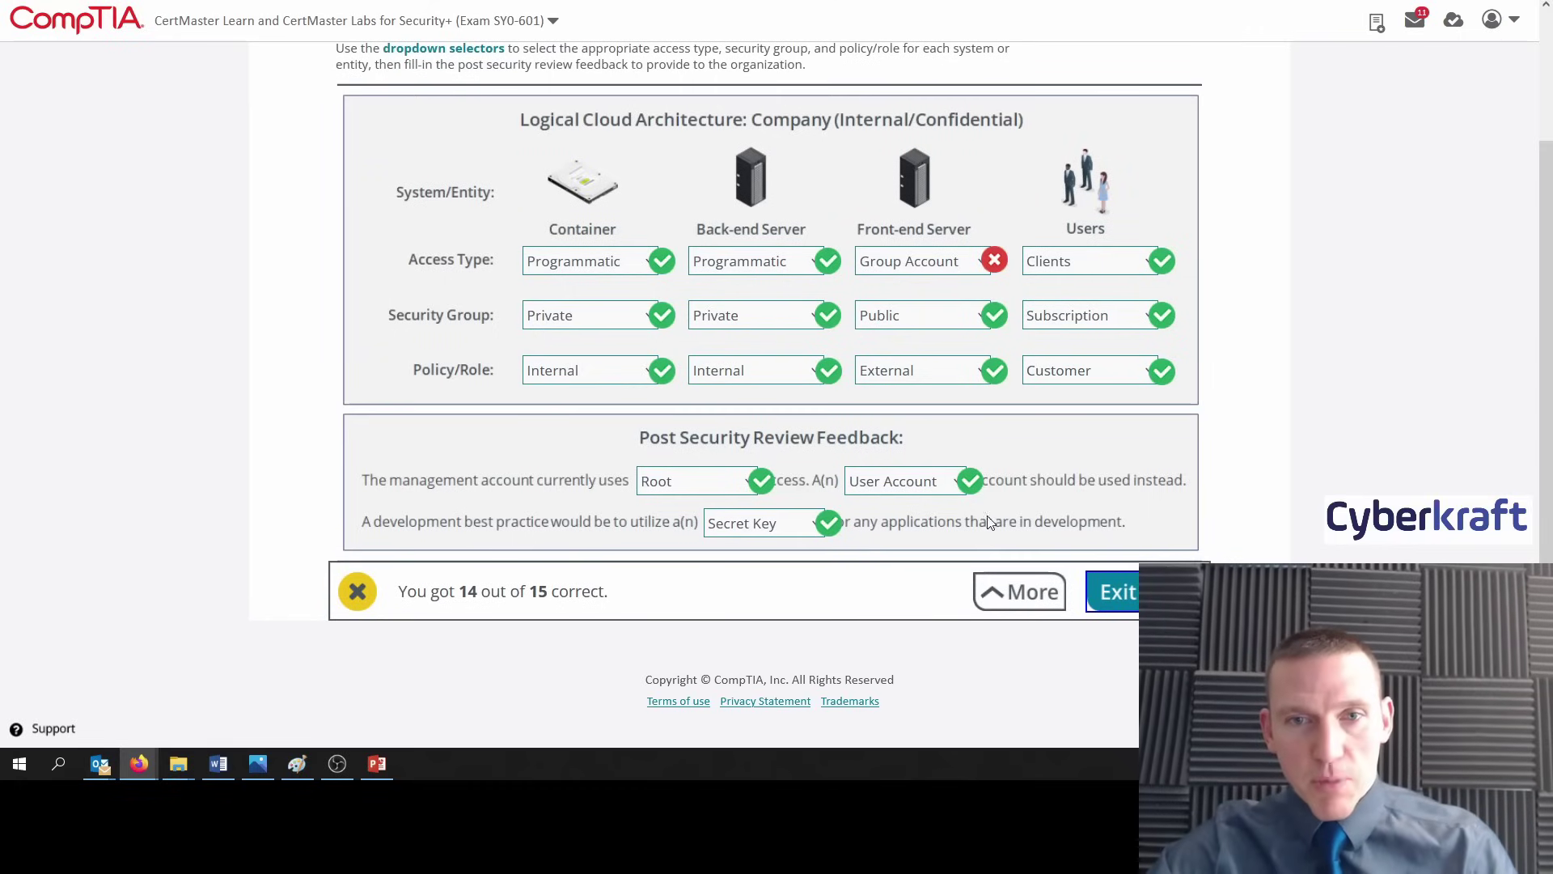
click(1012, 589)
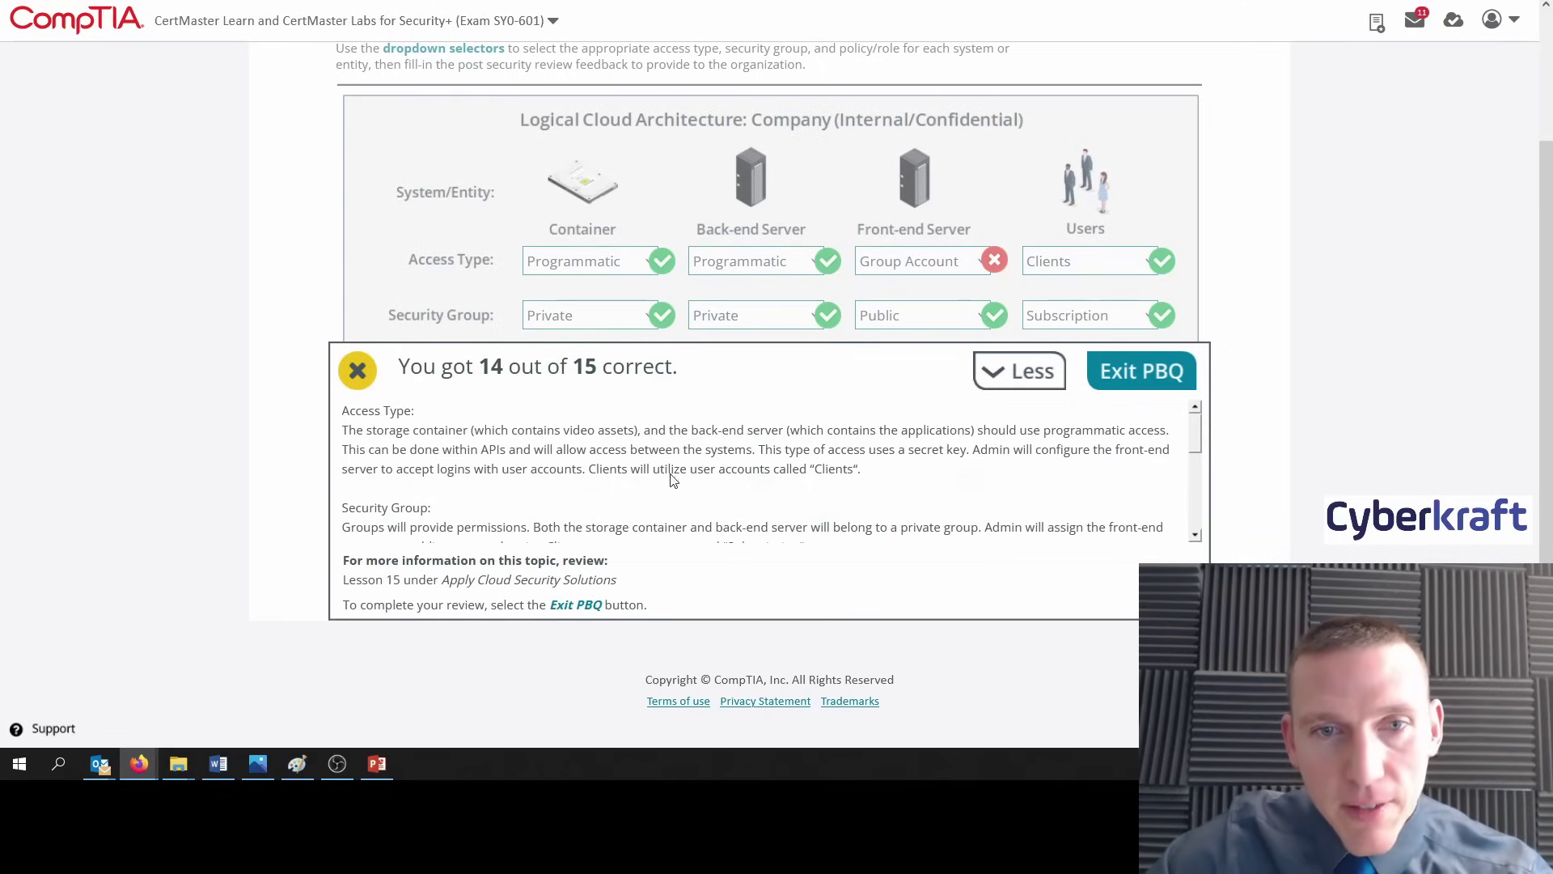
click(1019, 370)
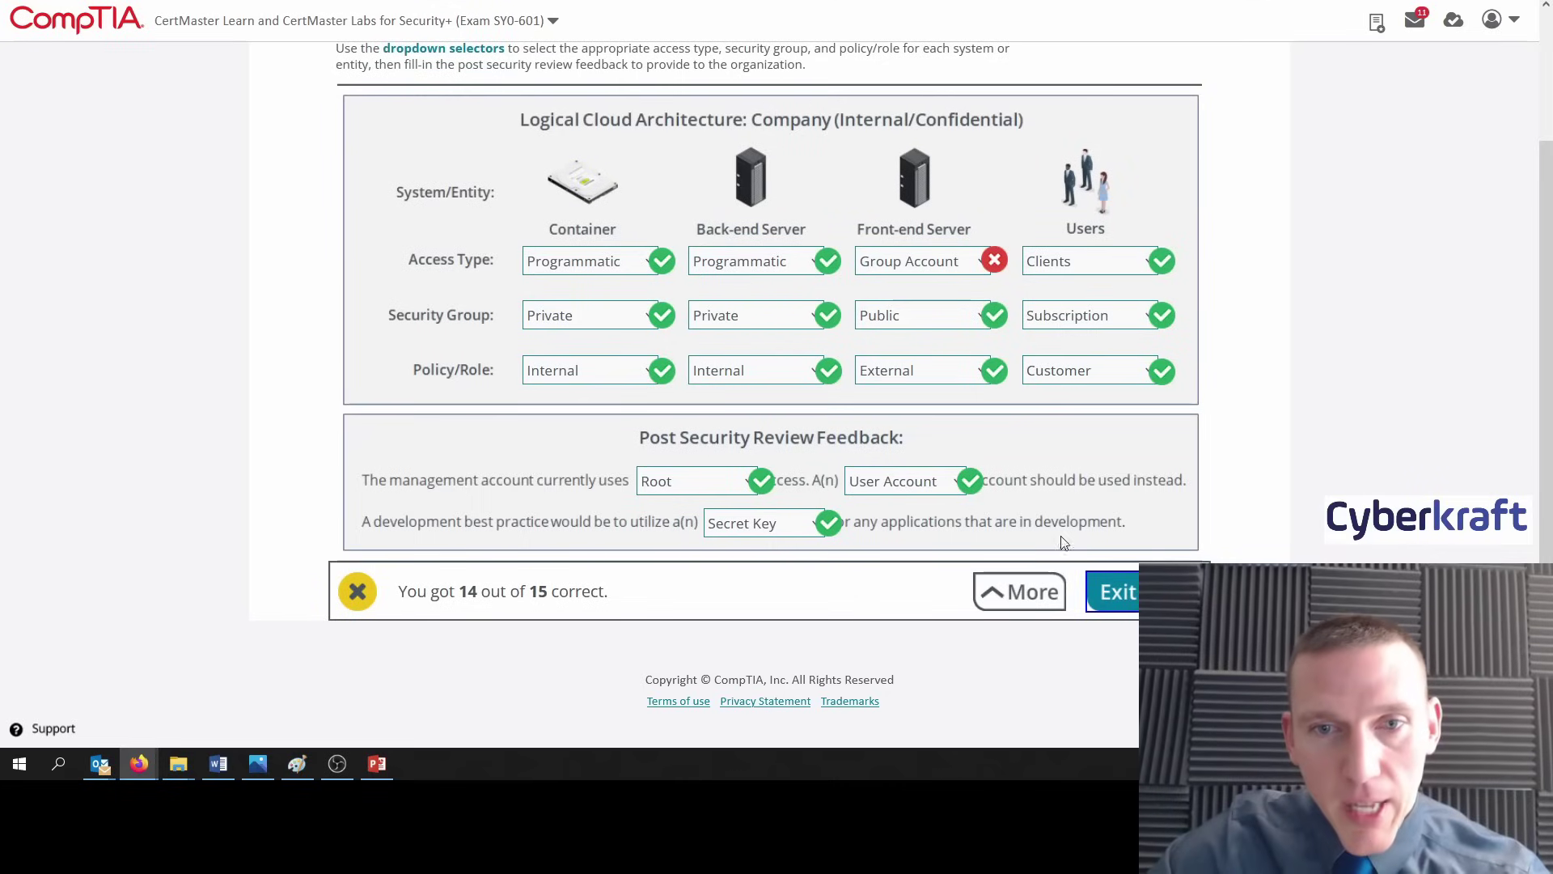
click(1044, 587)
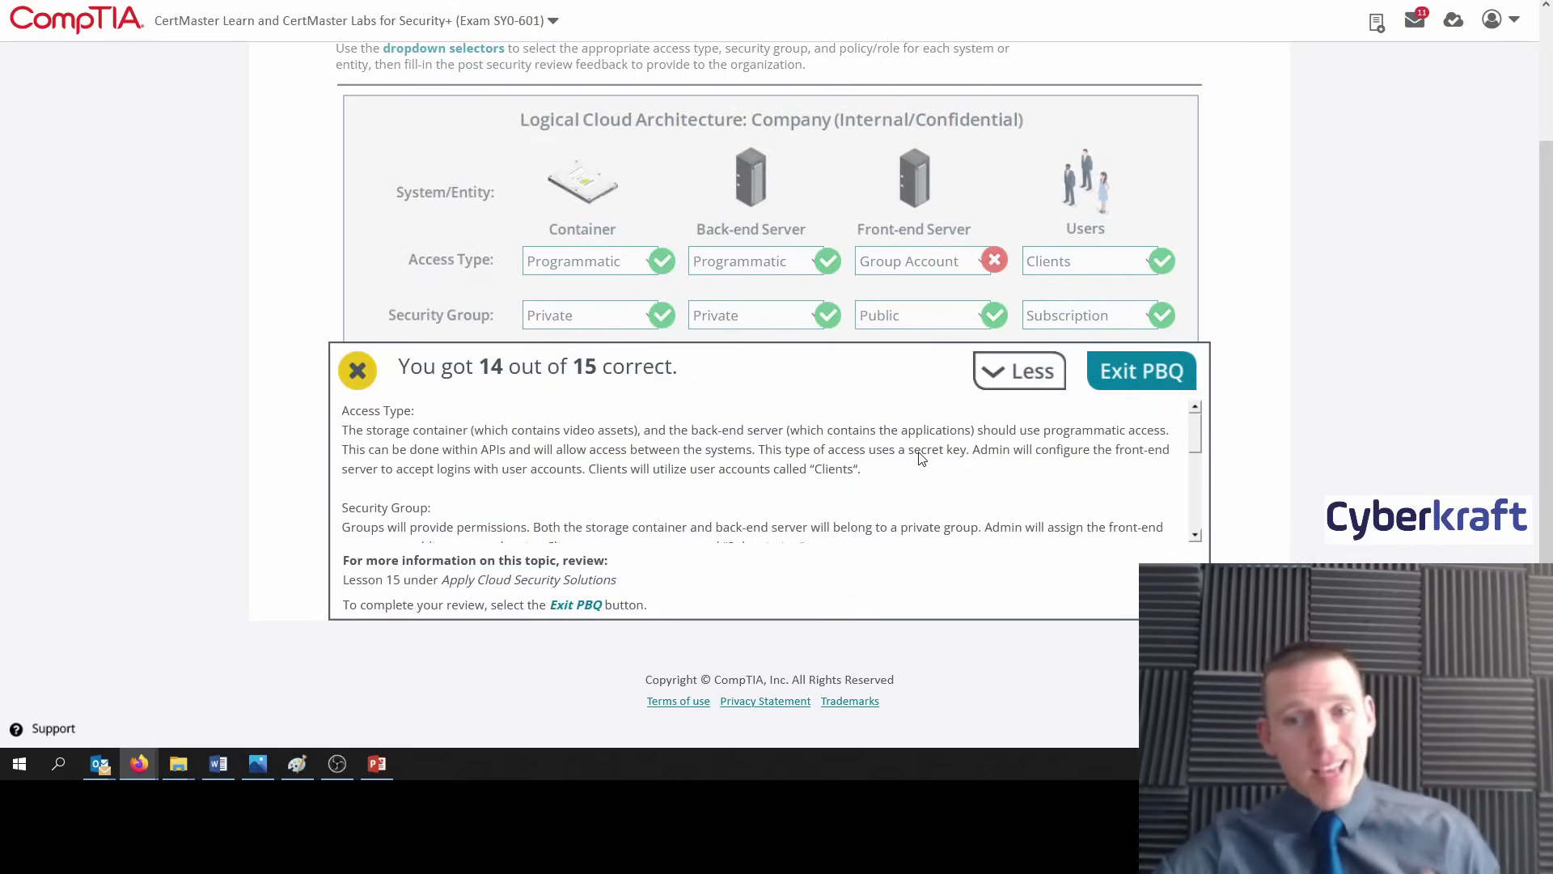
scroll(921, 458, down, 5)
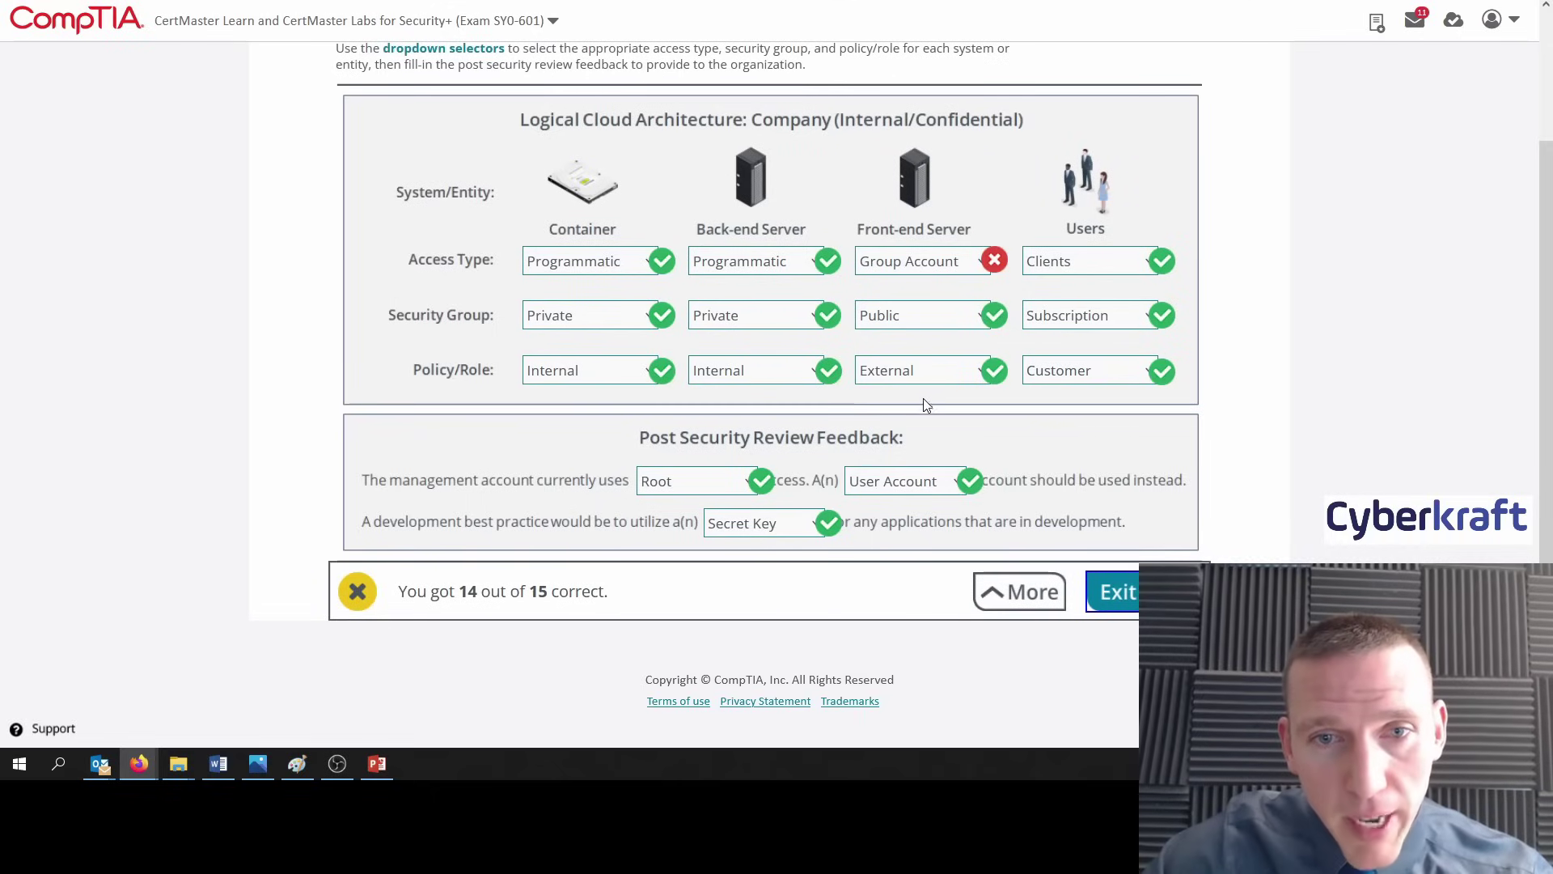
Read the remaining explanations through to the post security review feedback and compare them with the graded answers.
click(1019, 593)
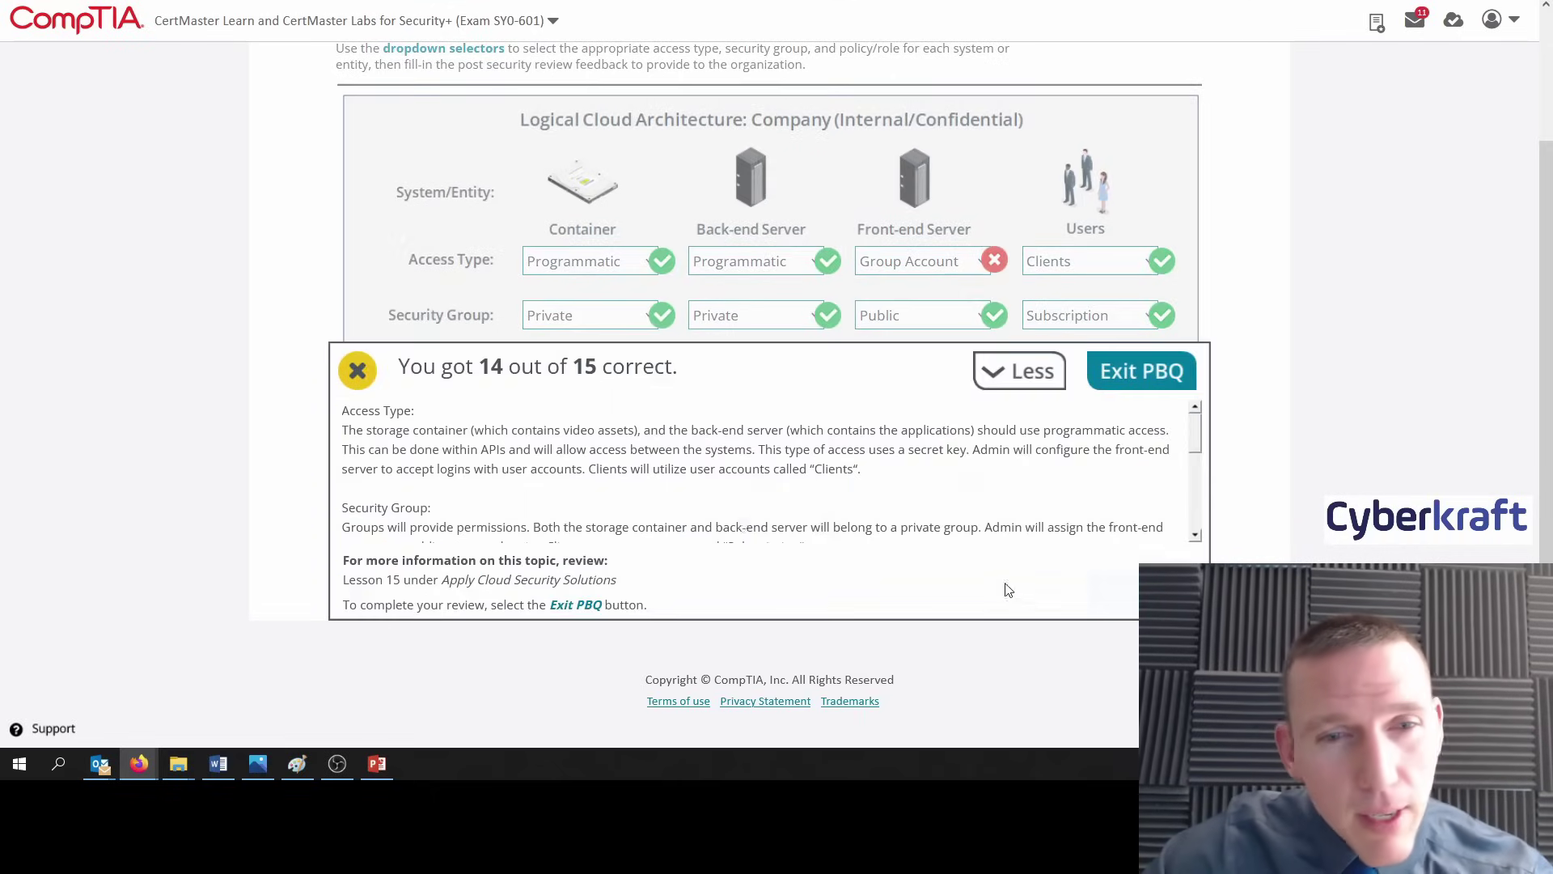
scroll(710, 517, down, 5)
click(1018, 379)
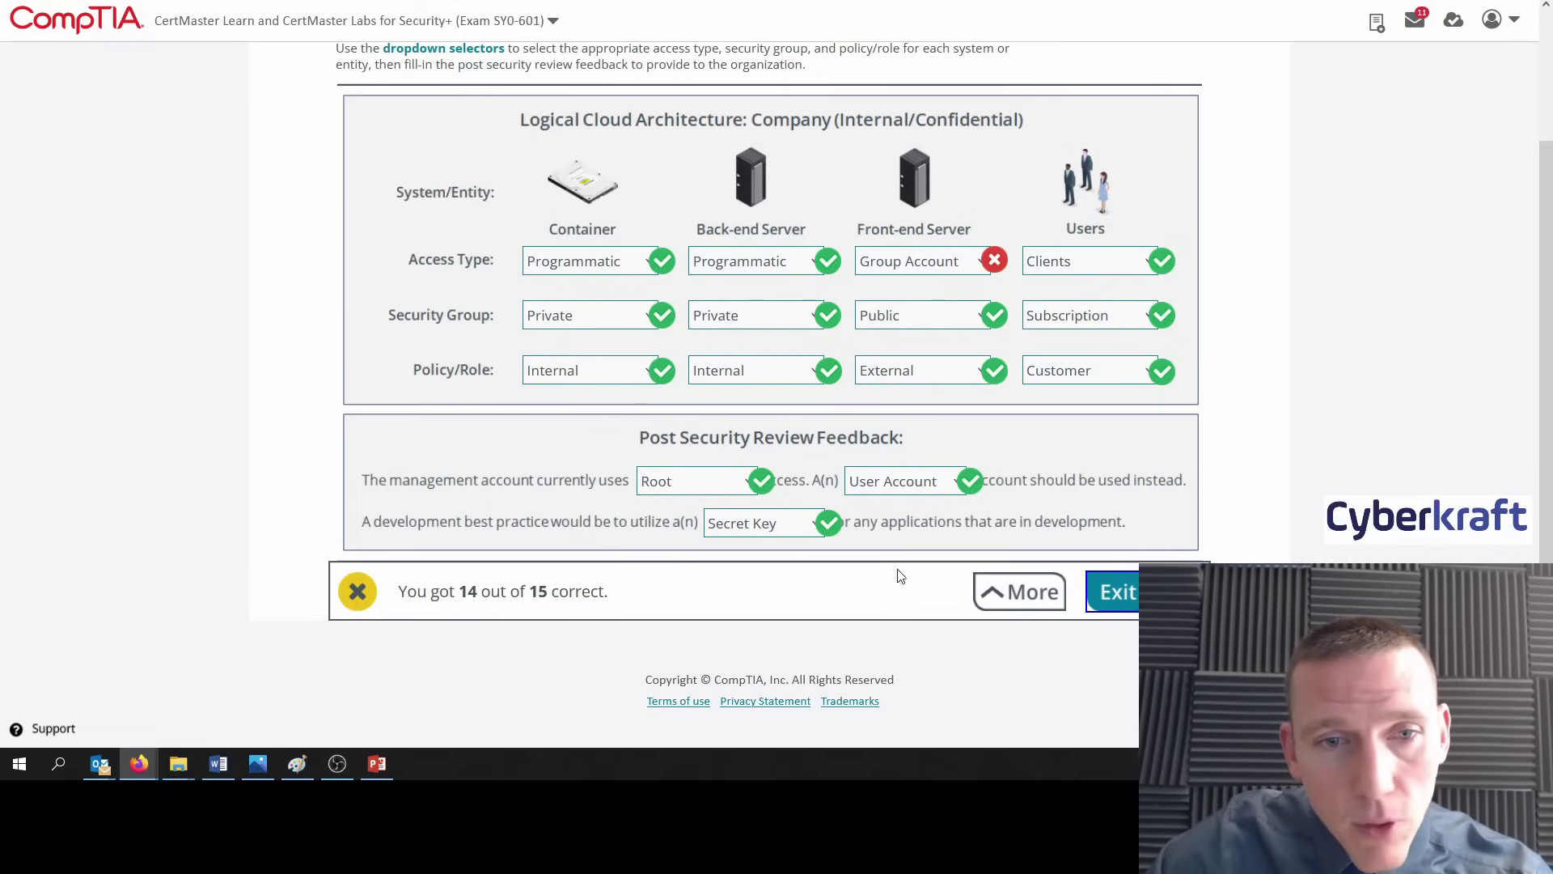
click(1017, 603)
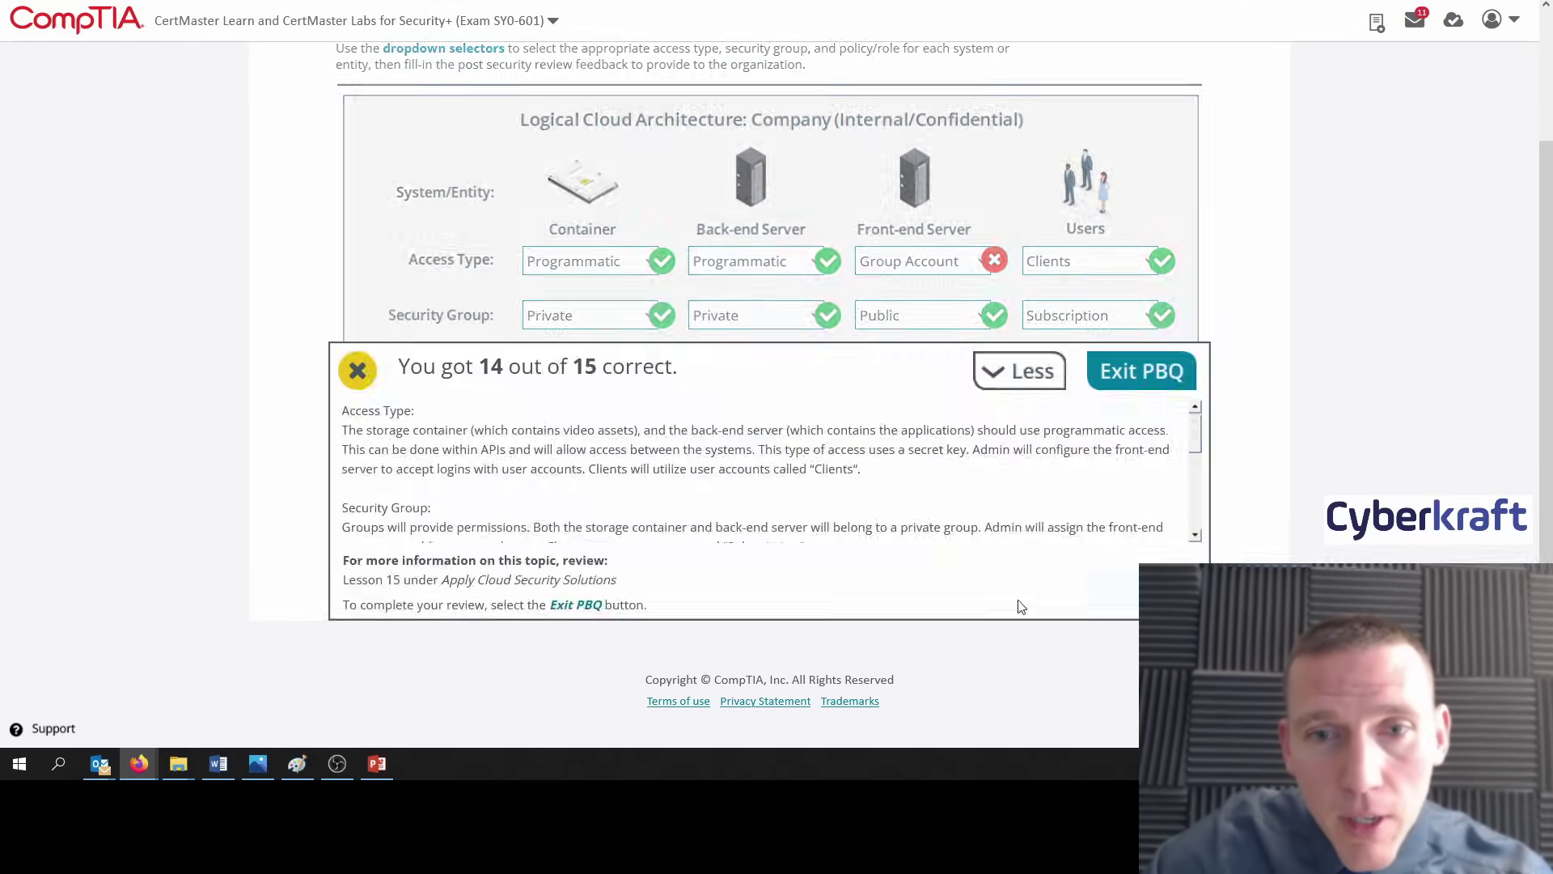
scroll(795, 517, down, 5)
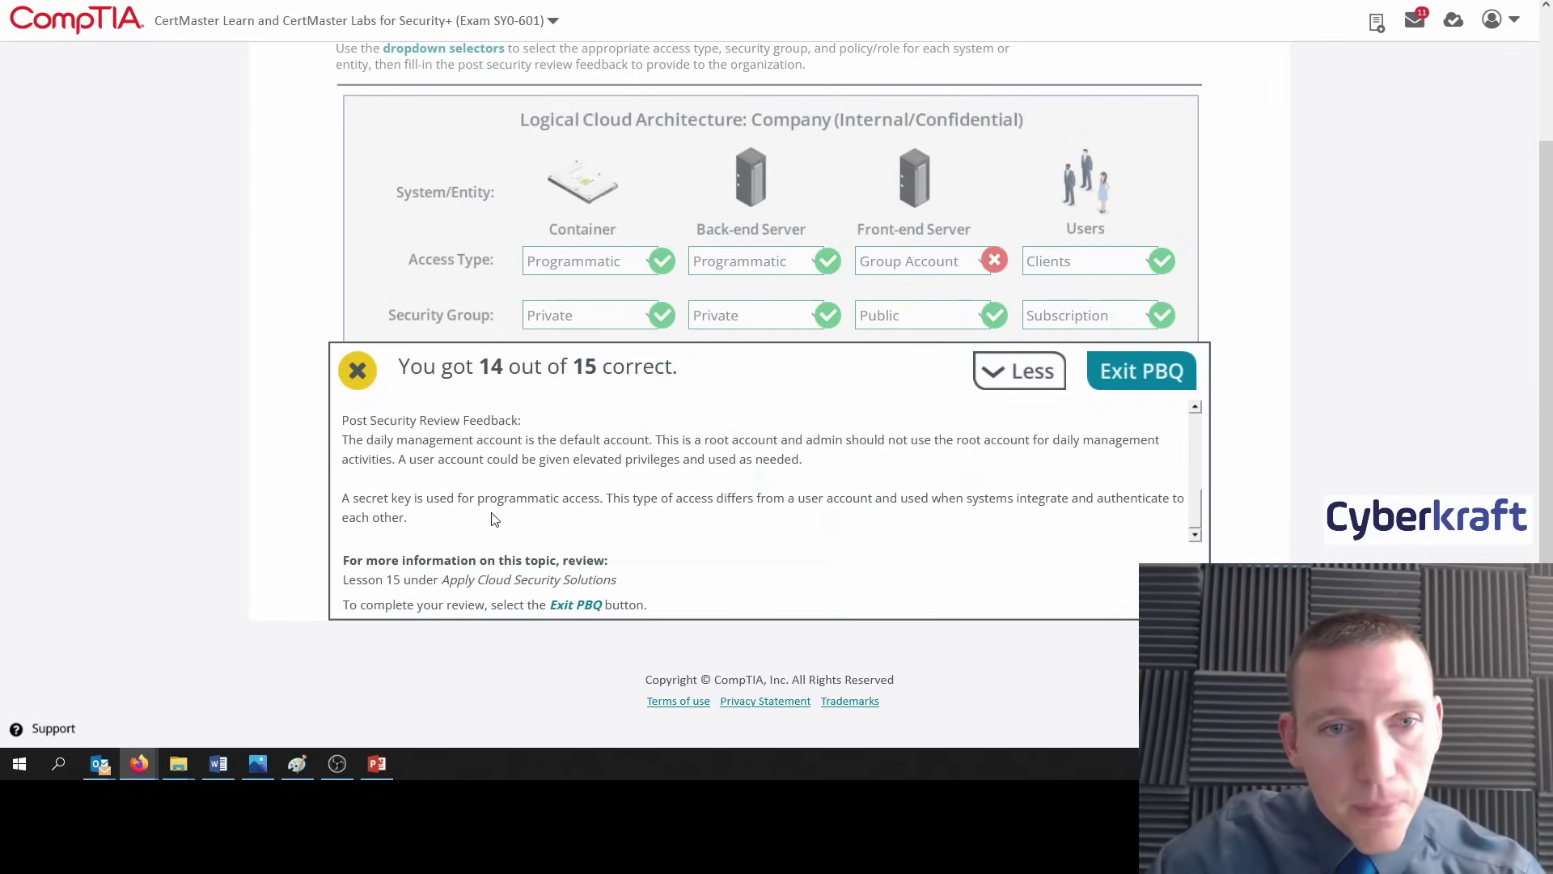
click(983, 383)
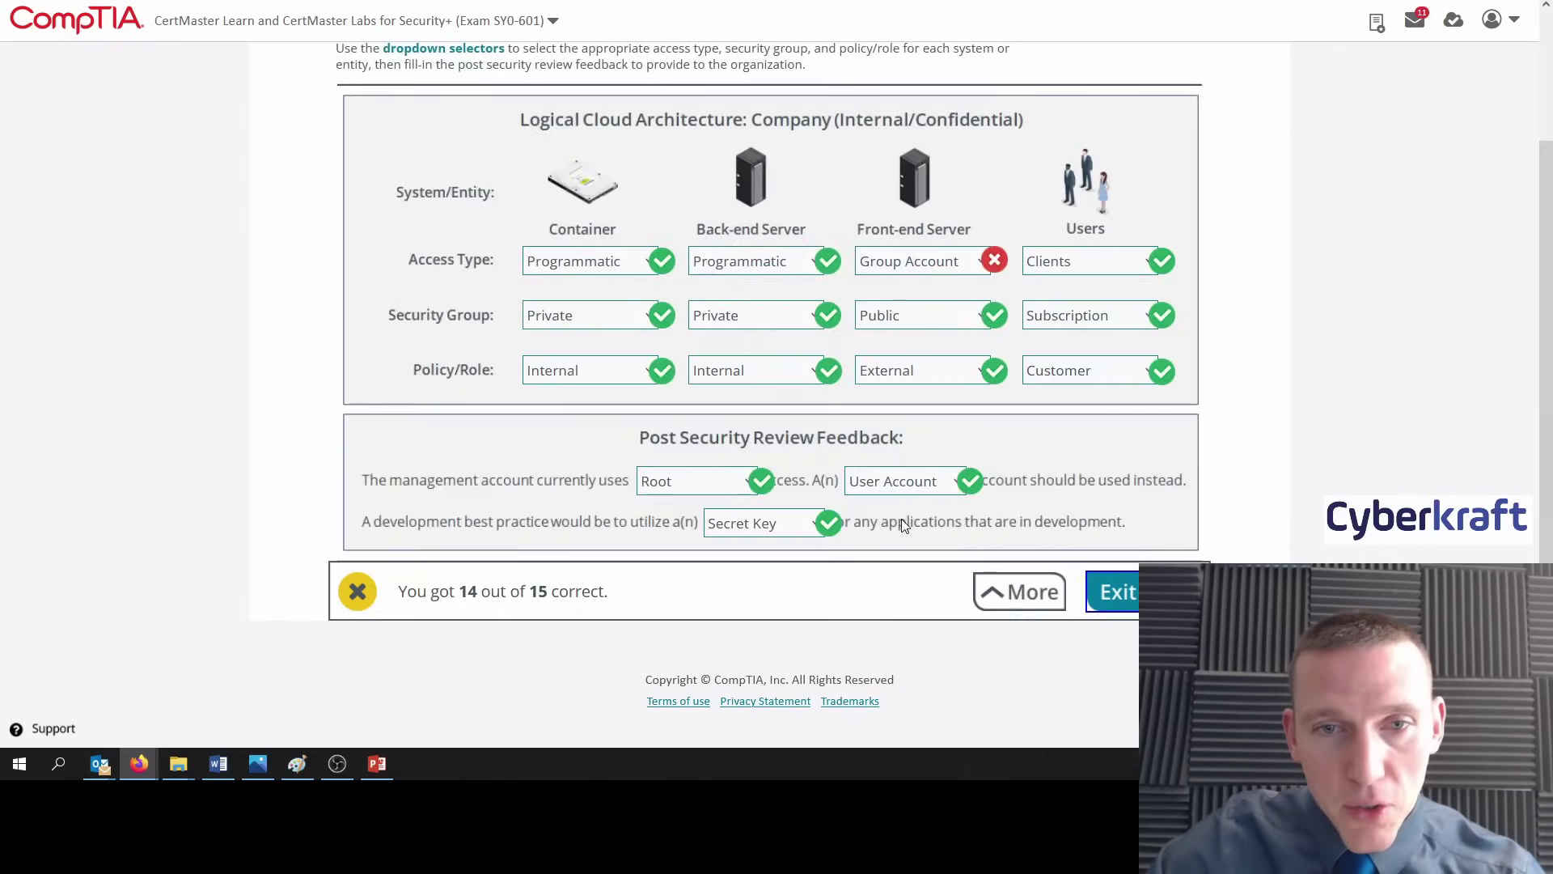
Reread the post security review feedback explanation on the root account and secret key, and return to the graded answers.
click(1024, 600)
scroll(809, 490, down, 5)
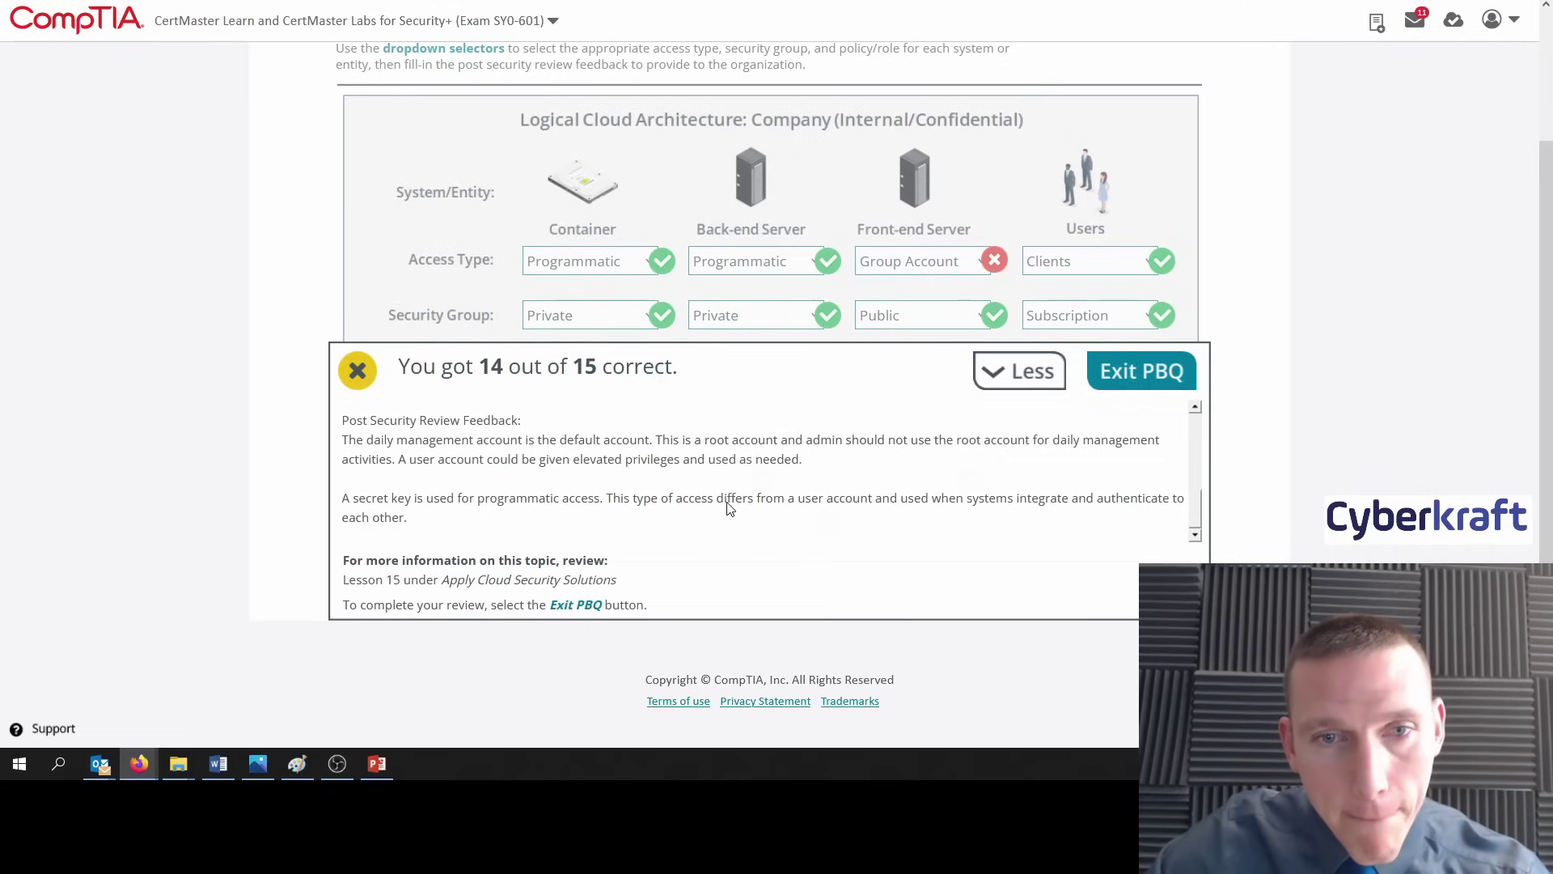
click(1021, 380)
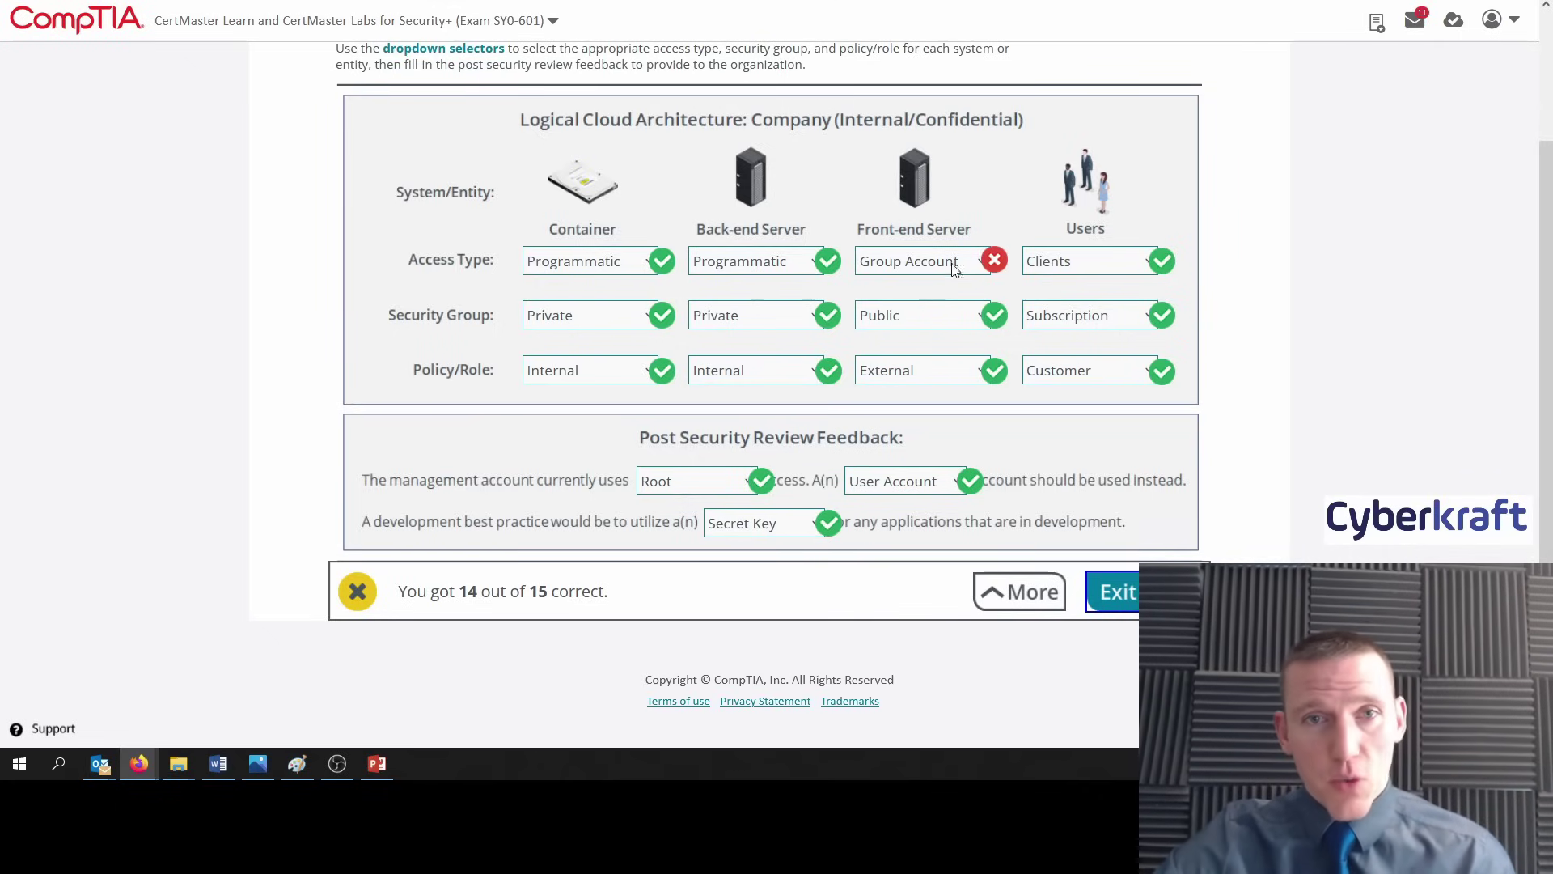
Finish the graded attempt, reopen the 15B - Apply Cloud Security Solutions question and dismiss its scenario.
scroll(1236, 227, up, 2)
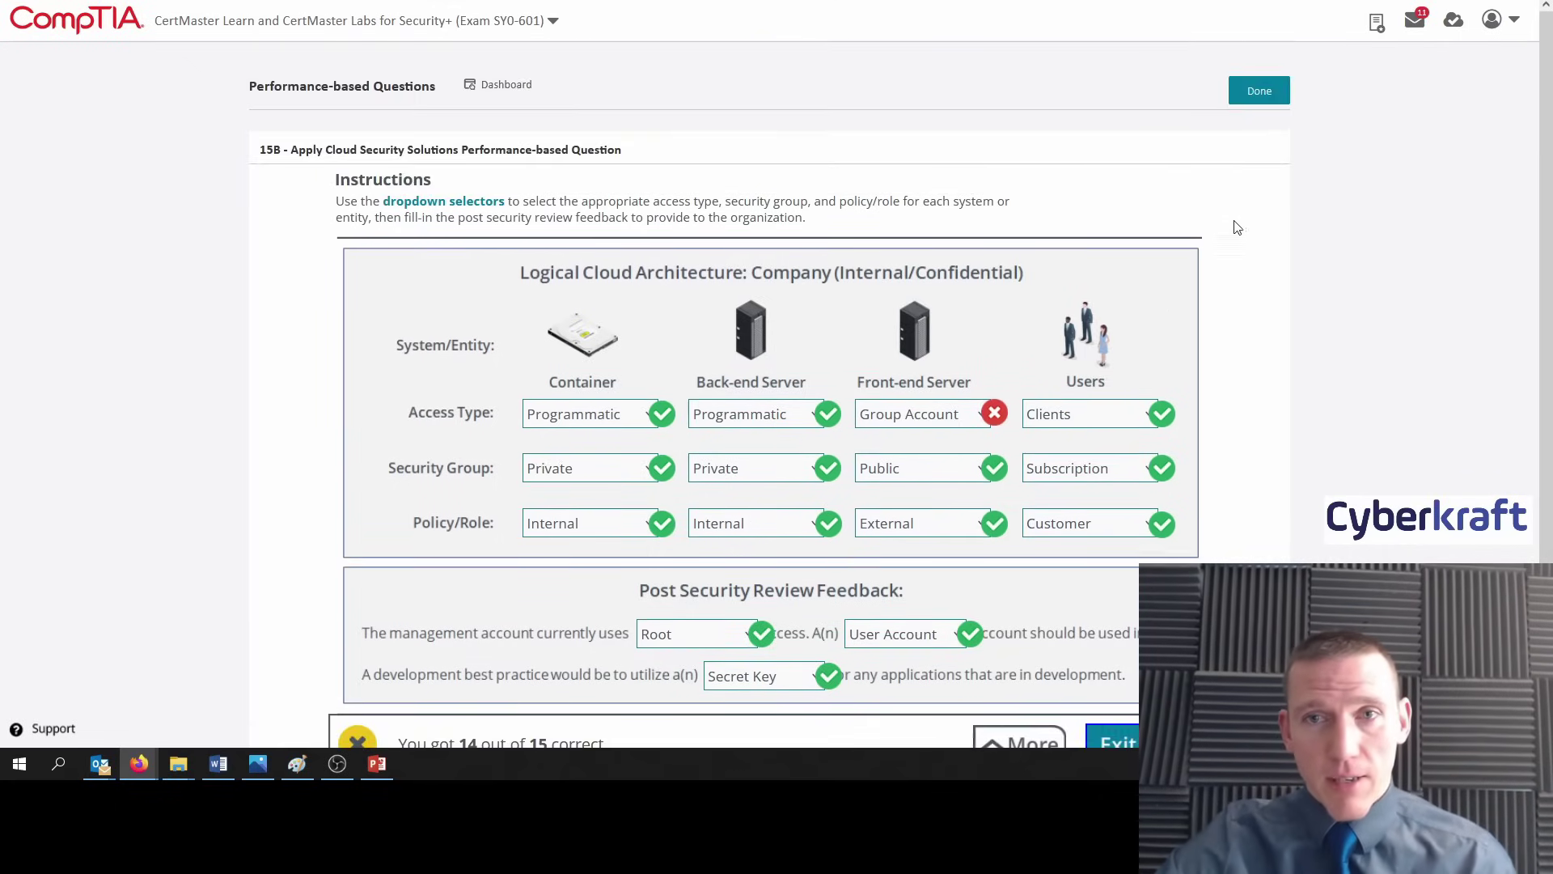
click(1273, 91)
scroll(639, 514, down, 5)
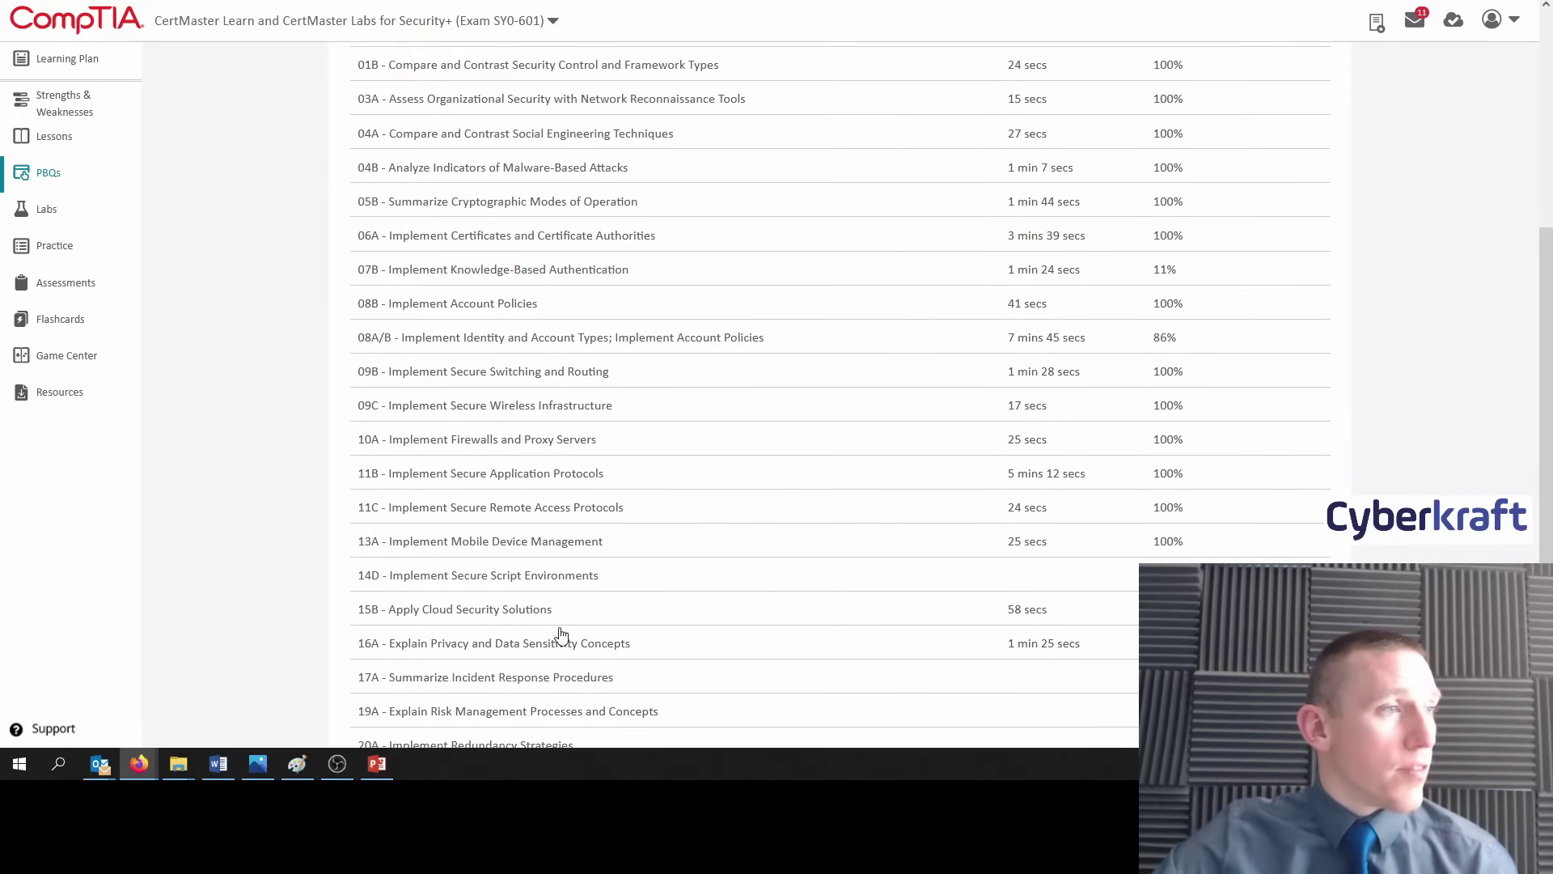
scroll(554, 582, down, 1)
click(558, 512)
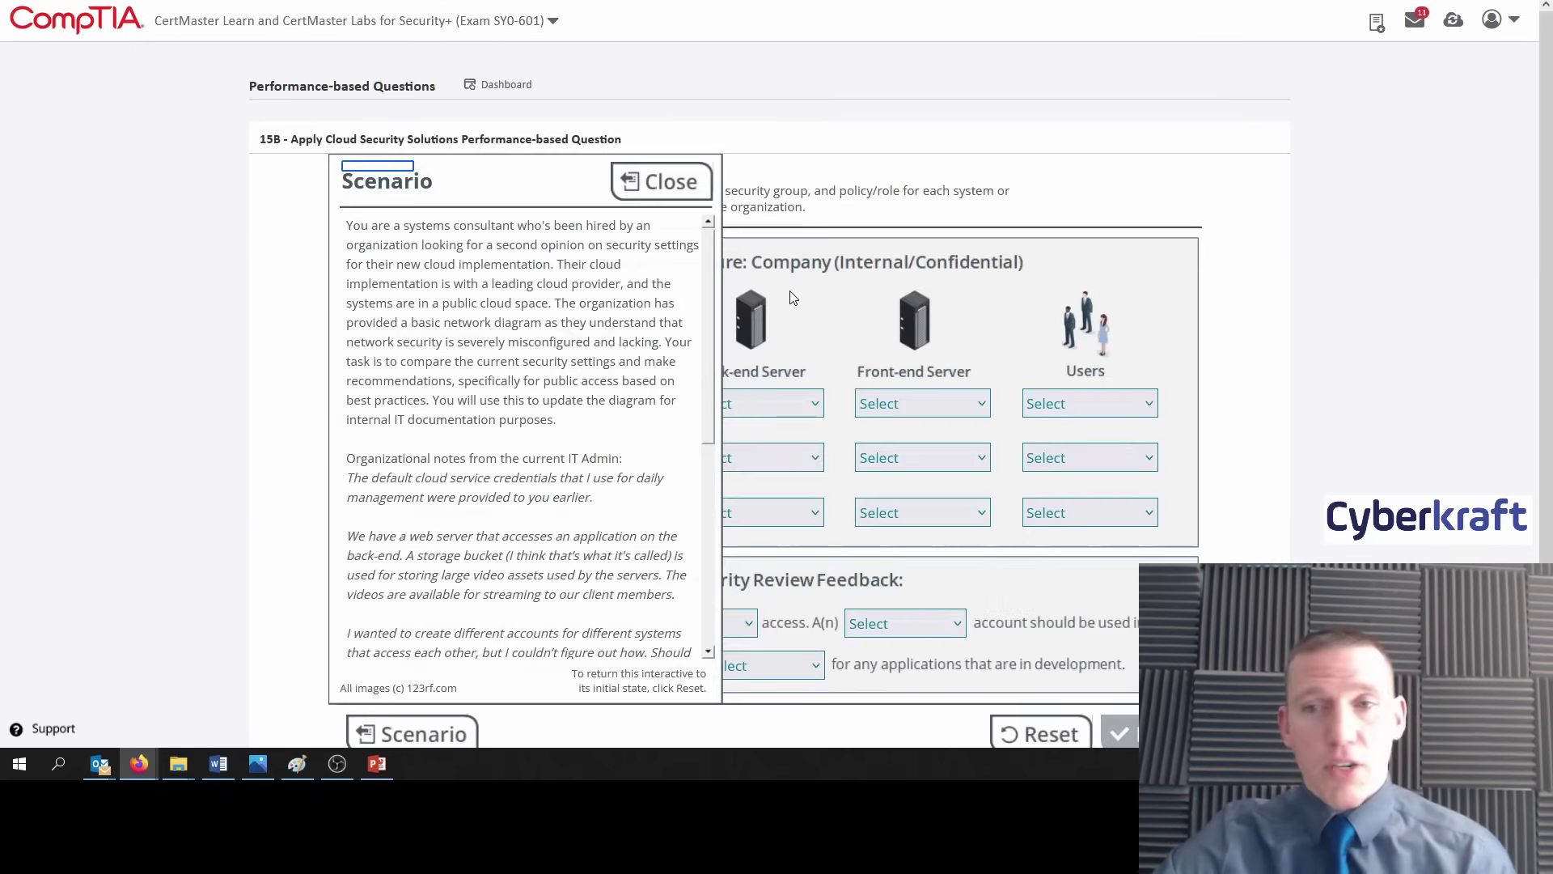
click(672, 191)
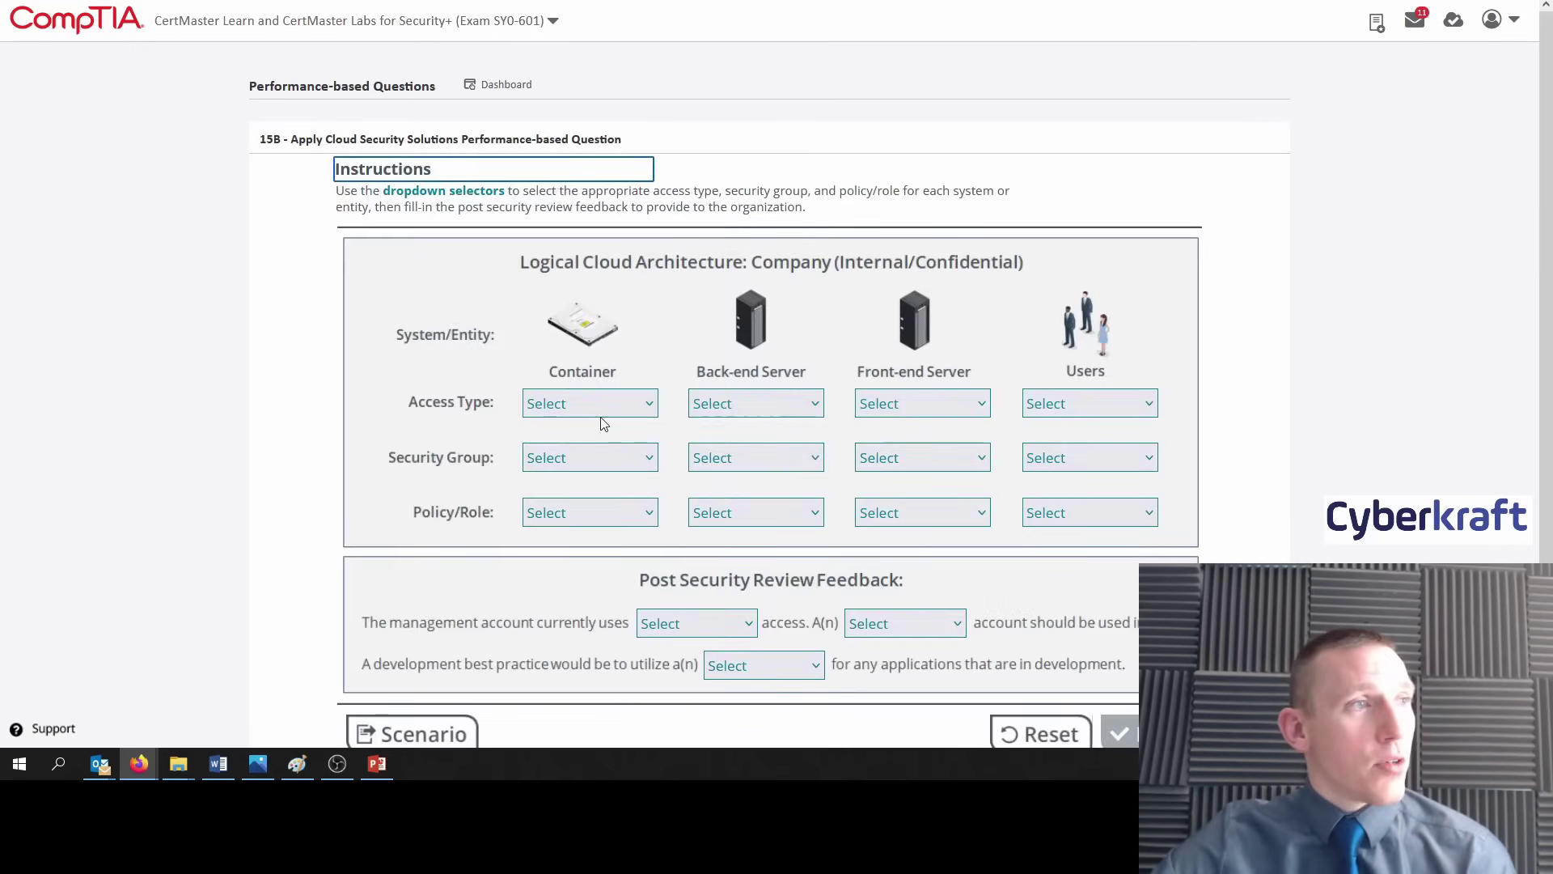
Set the access types to Programmatic for the container and back-end server, User Account for the front-end server and Clients for the users.
click(609, 403)
click(603, 521)
click(778, 407)
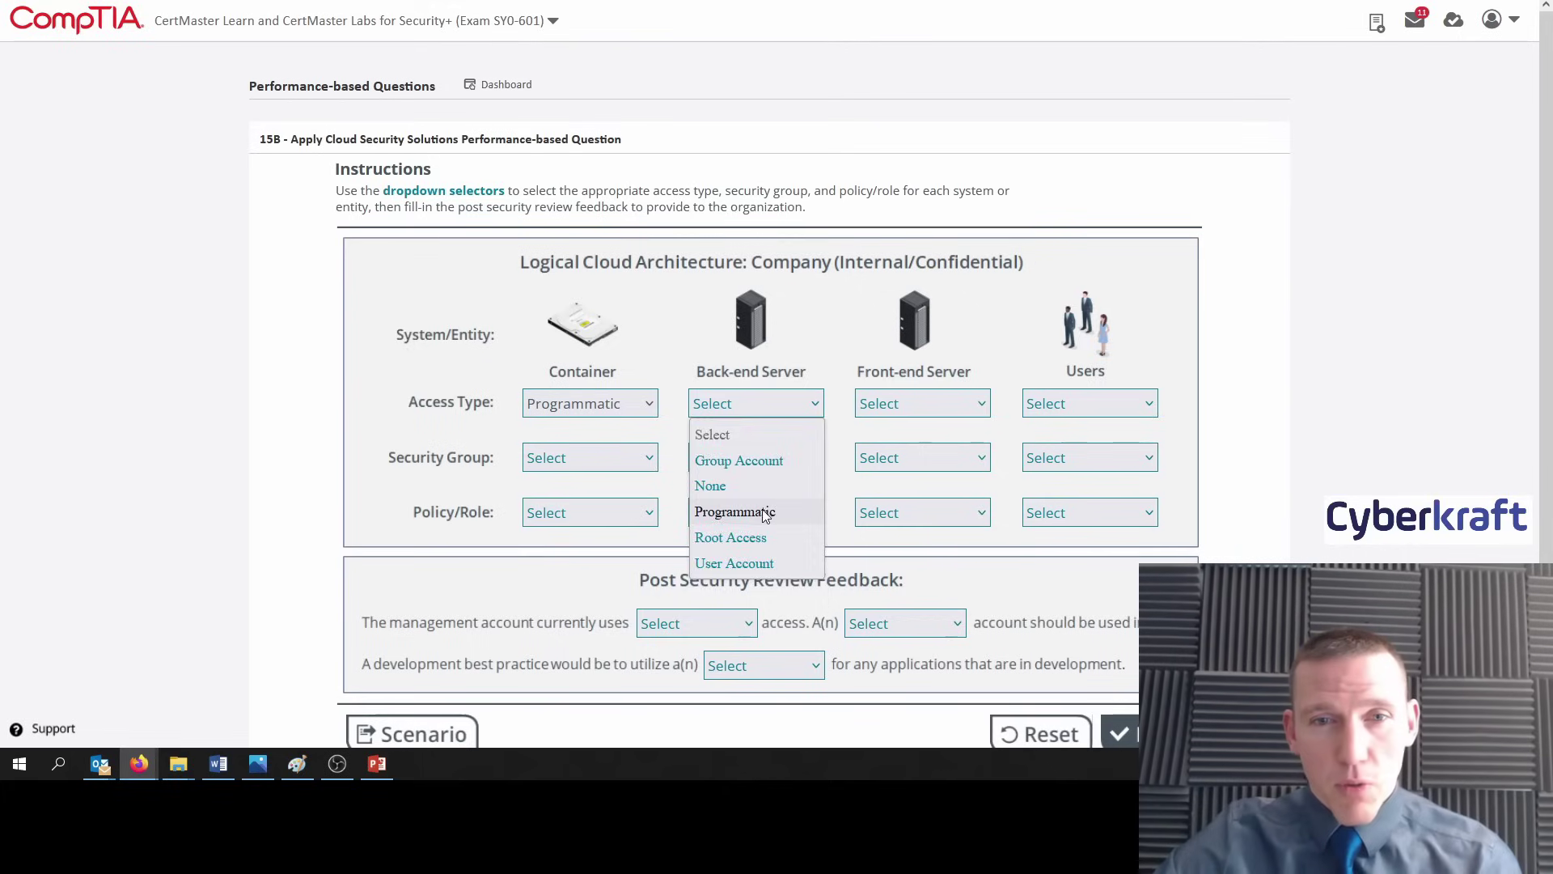
click(736, 511)
click(910, 405)
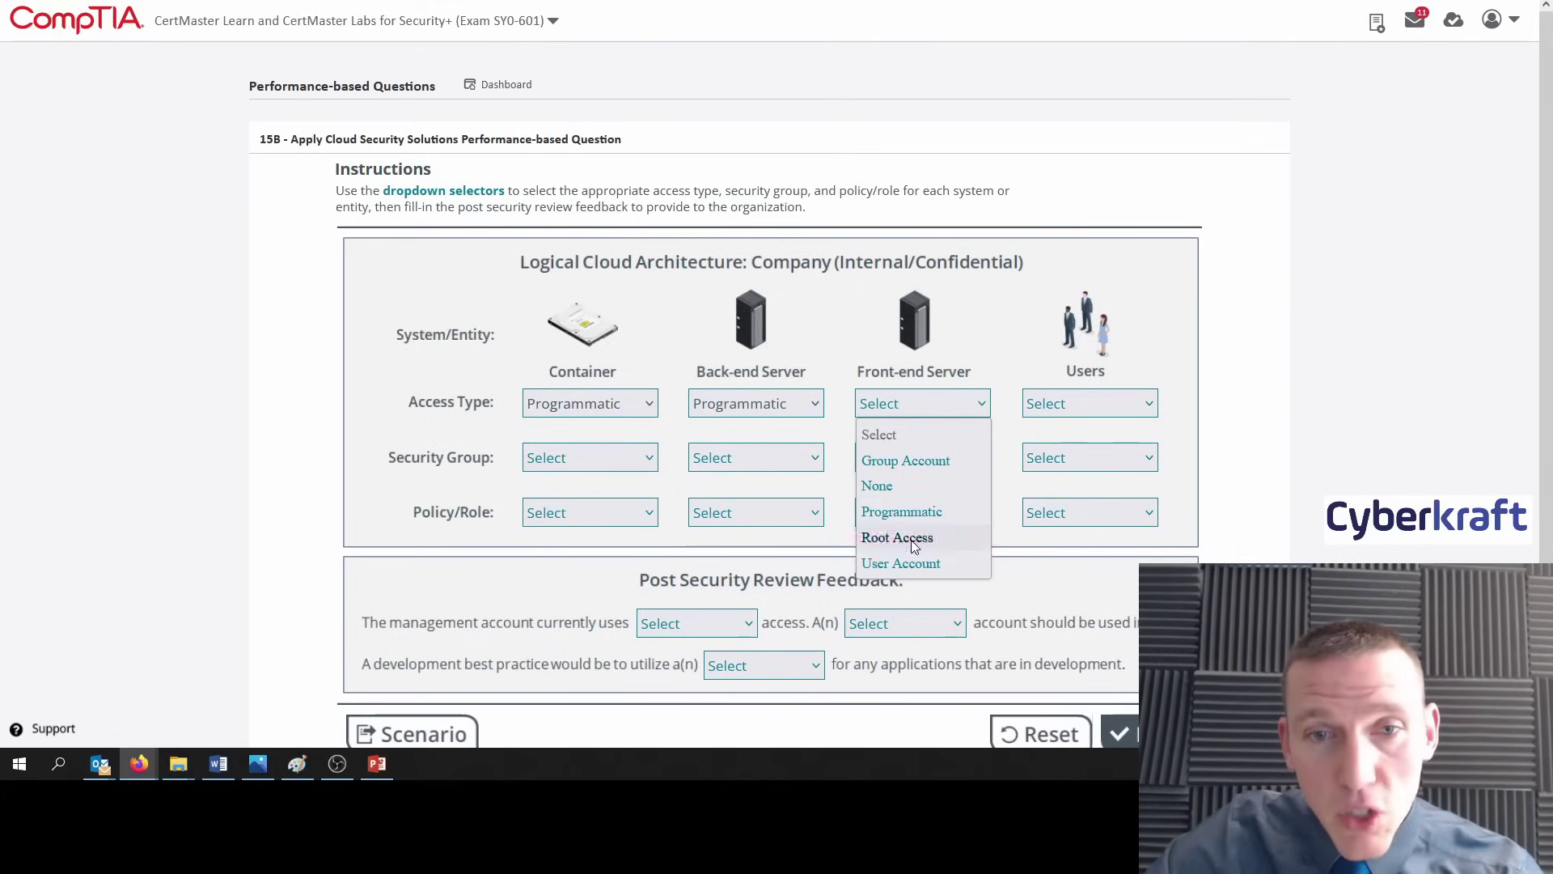
click(904, 563)
click(1104, 409)
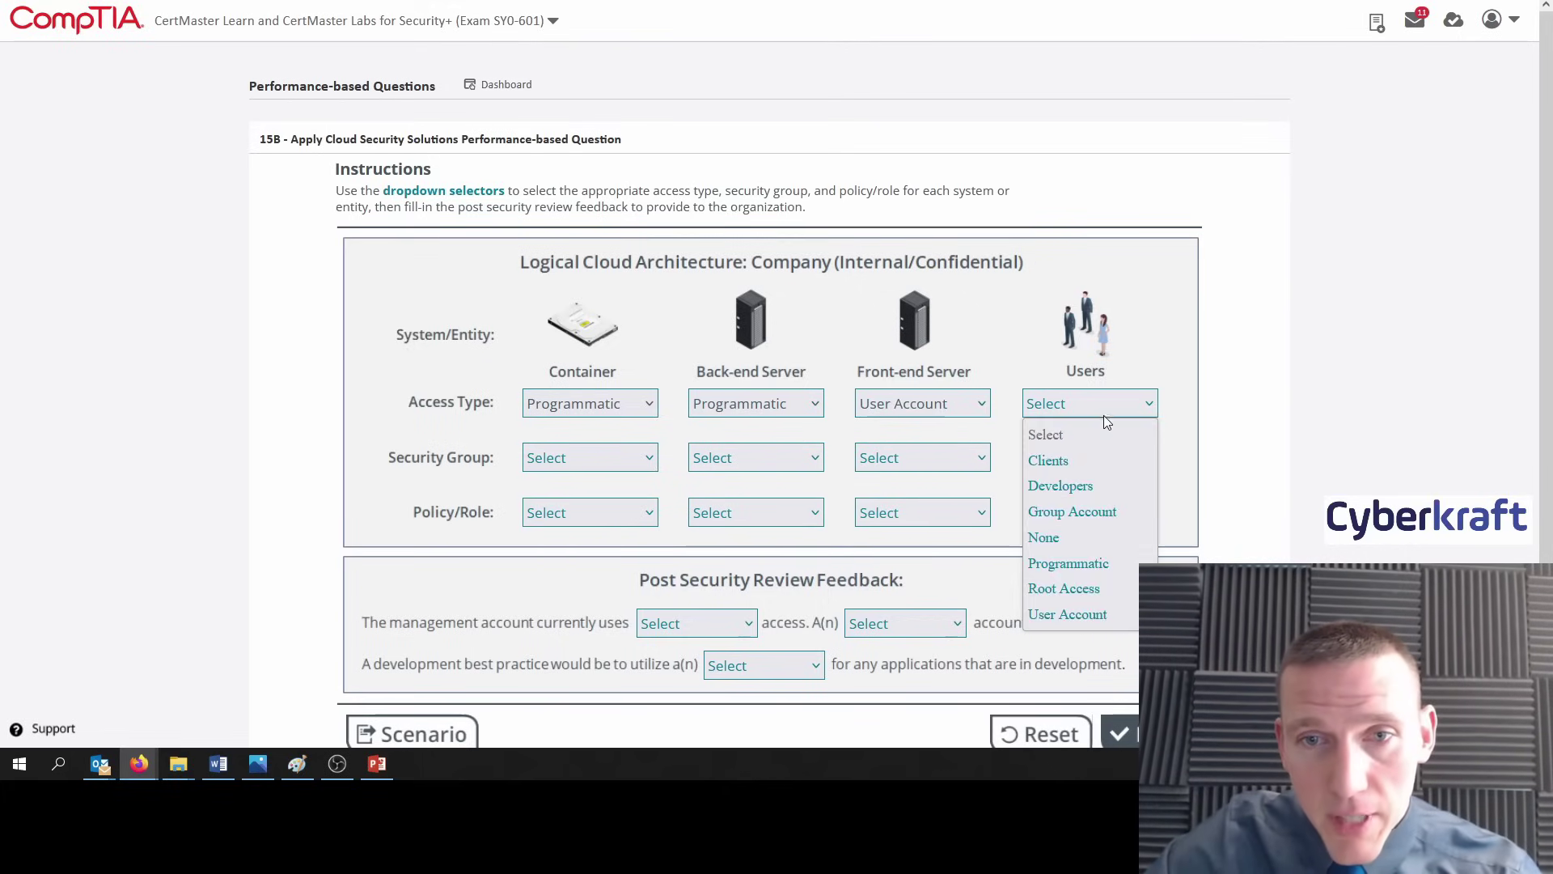
click(1076, 458)
Set the security groups to Private for the container and back-end server, Public for the front-end server and Subscription for the users.
click(647, 461)
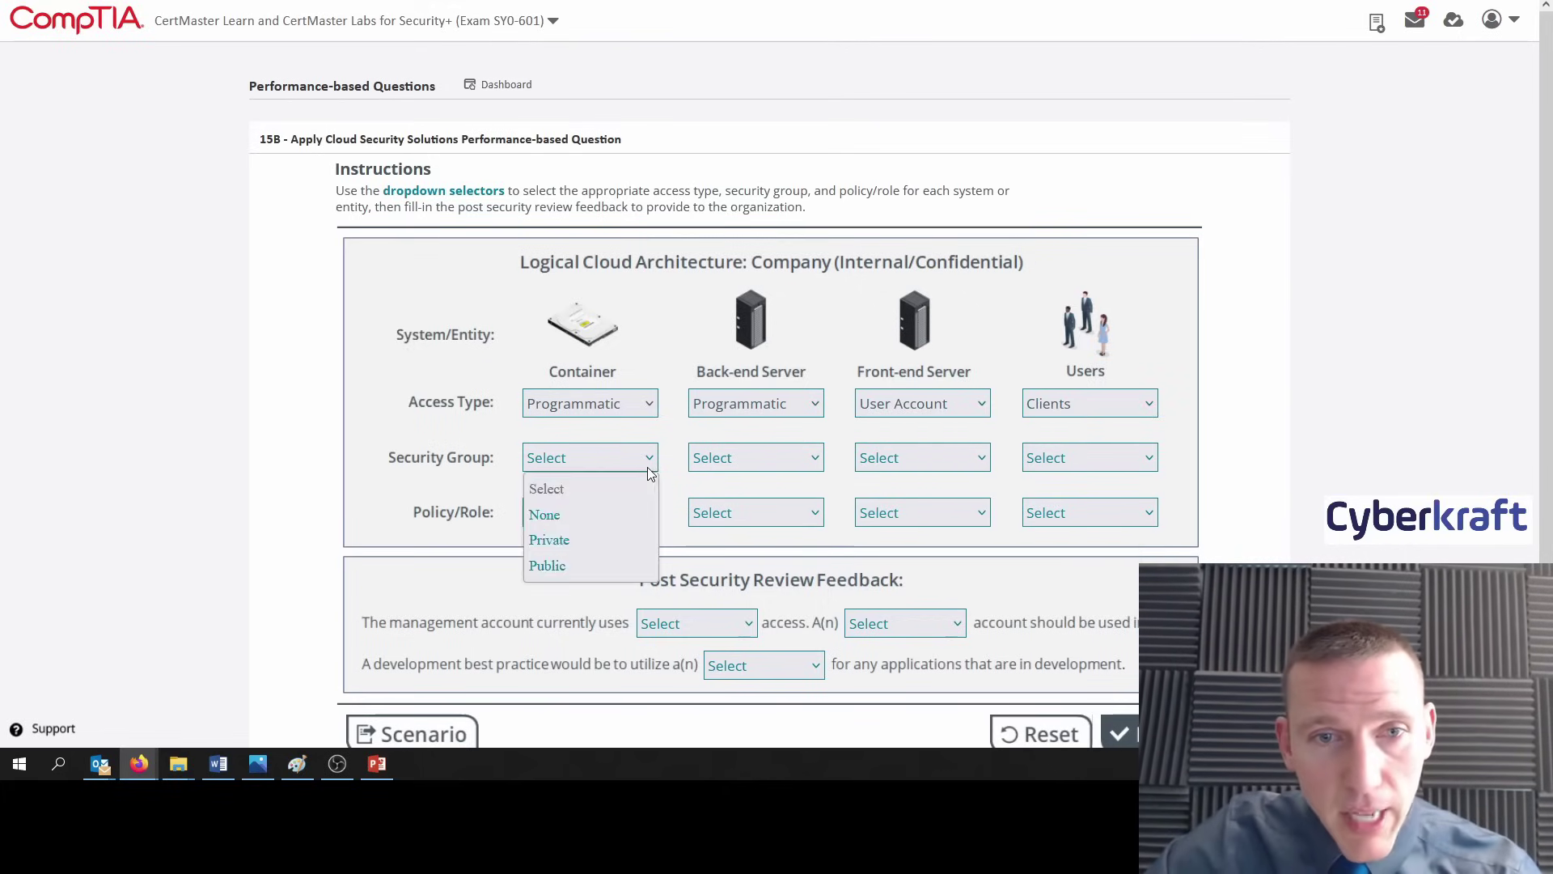
click(580, 543)
click(738, 460)
click(742, 547)
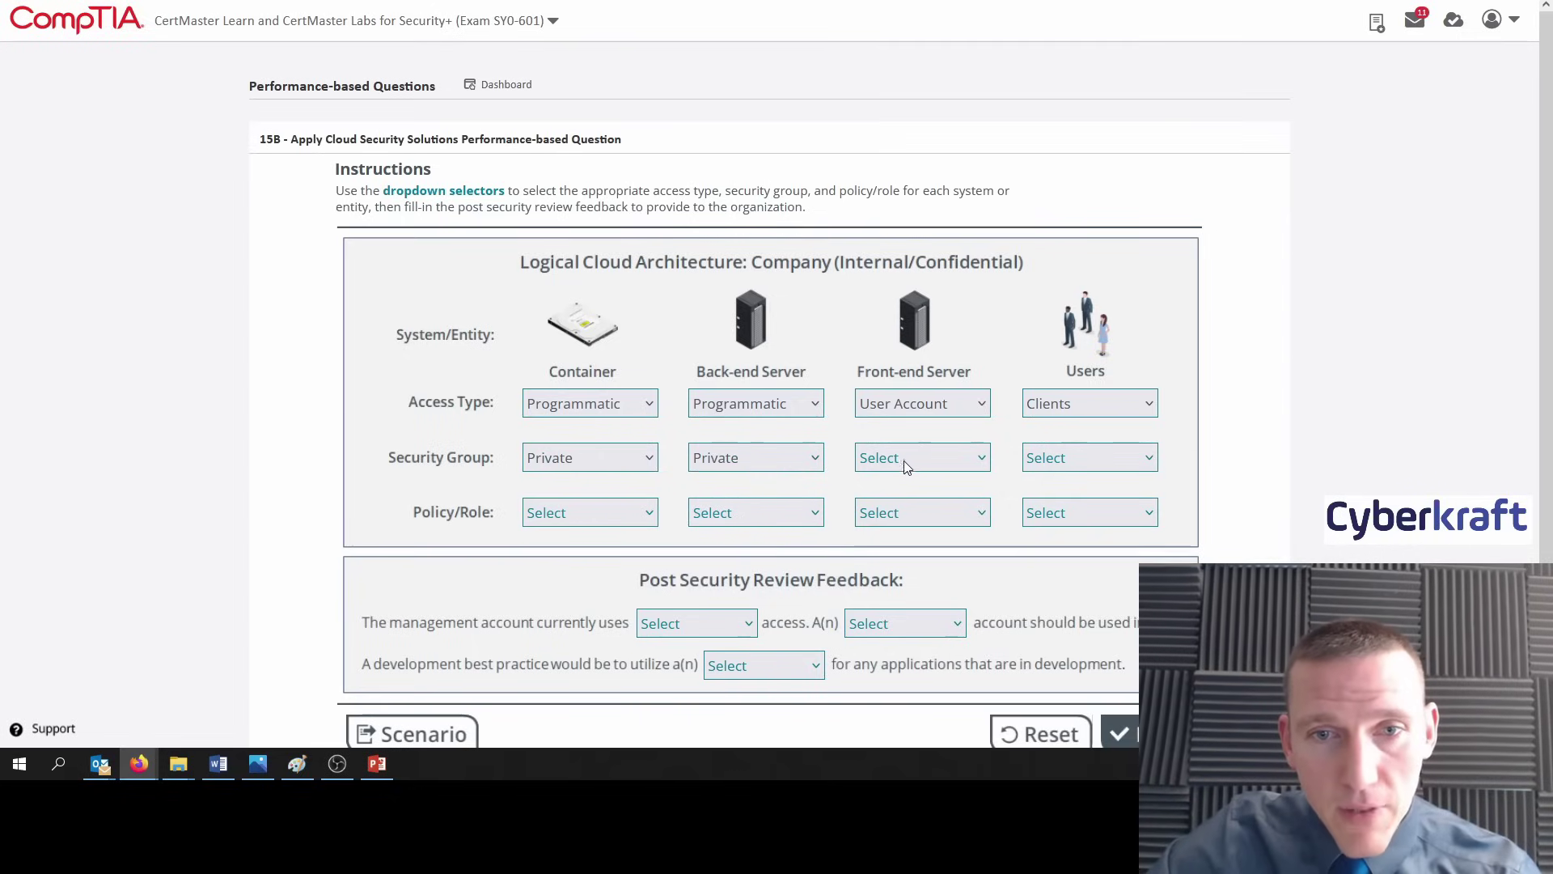
click(904, 460)
click(924, 559)
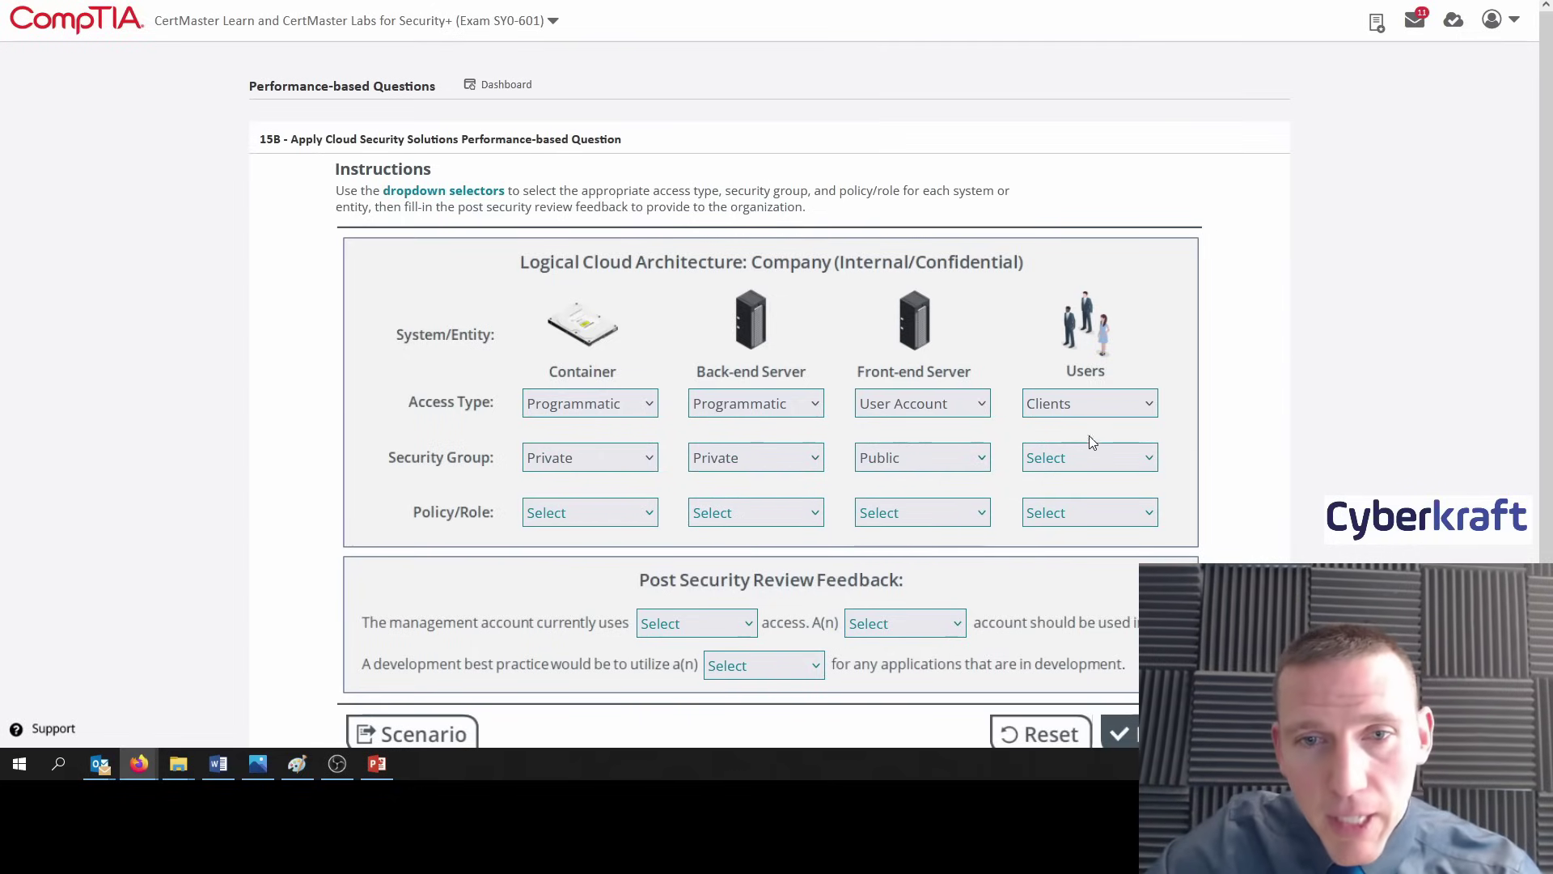
click(1088, 461)
click(1080, 564)
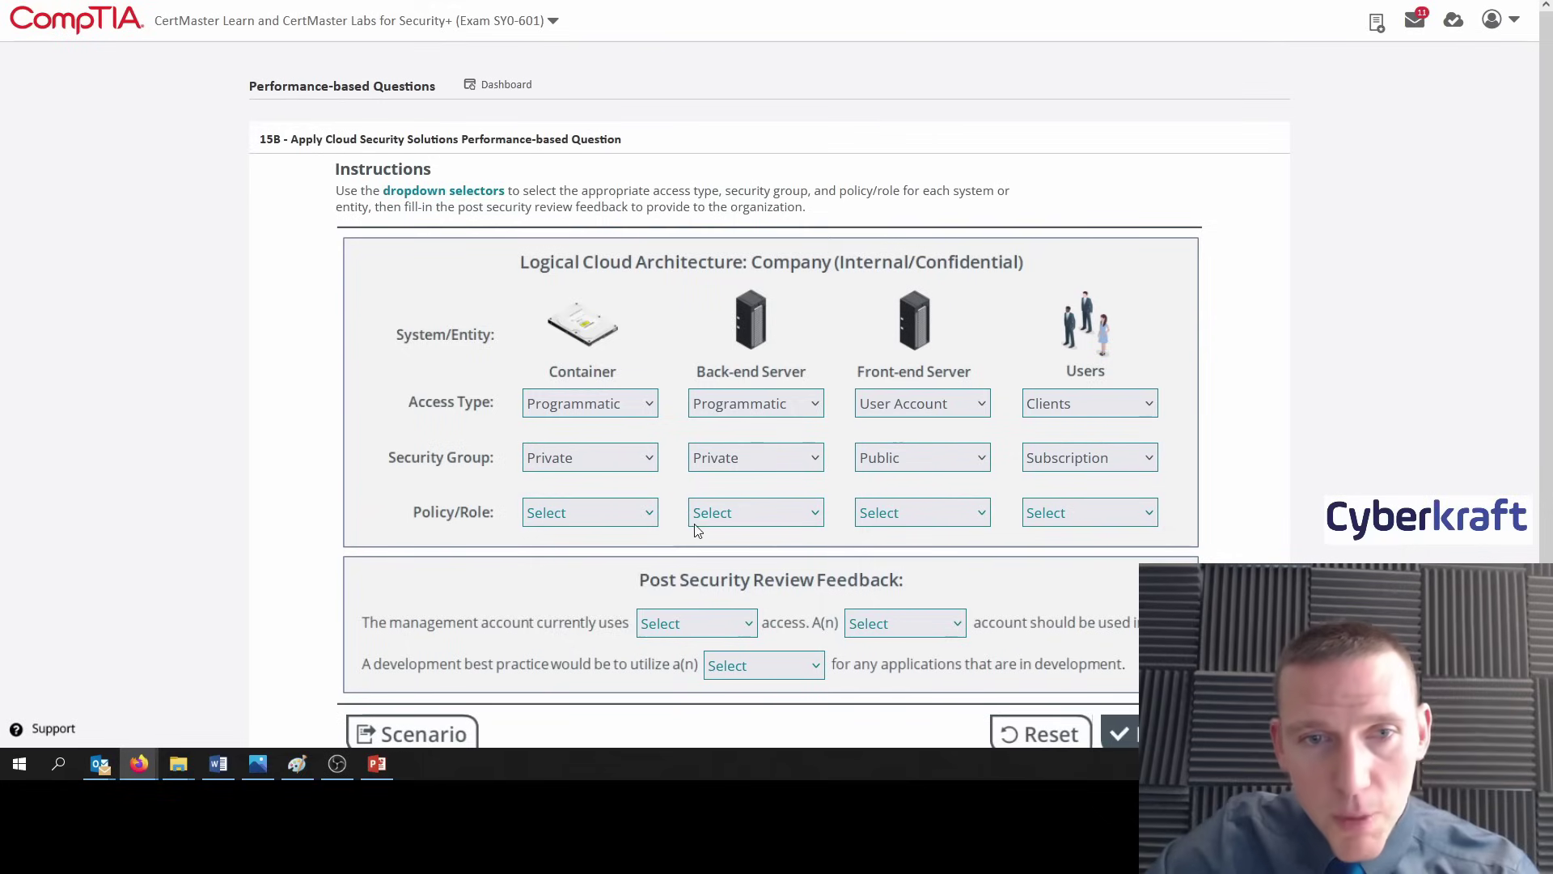
Set the policy/role to Internal for the container and back-end server, External for the front-end server and Customer for the users.
click(622, 512)
click(608, 594)
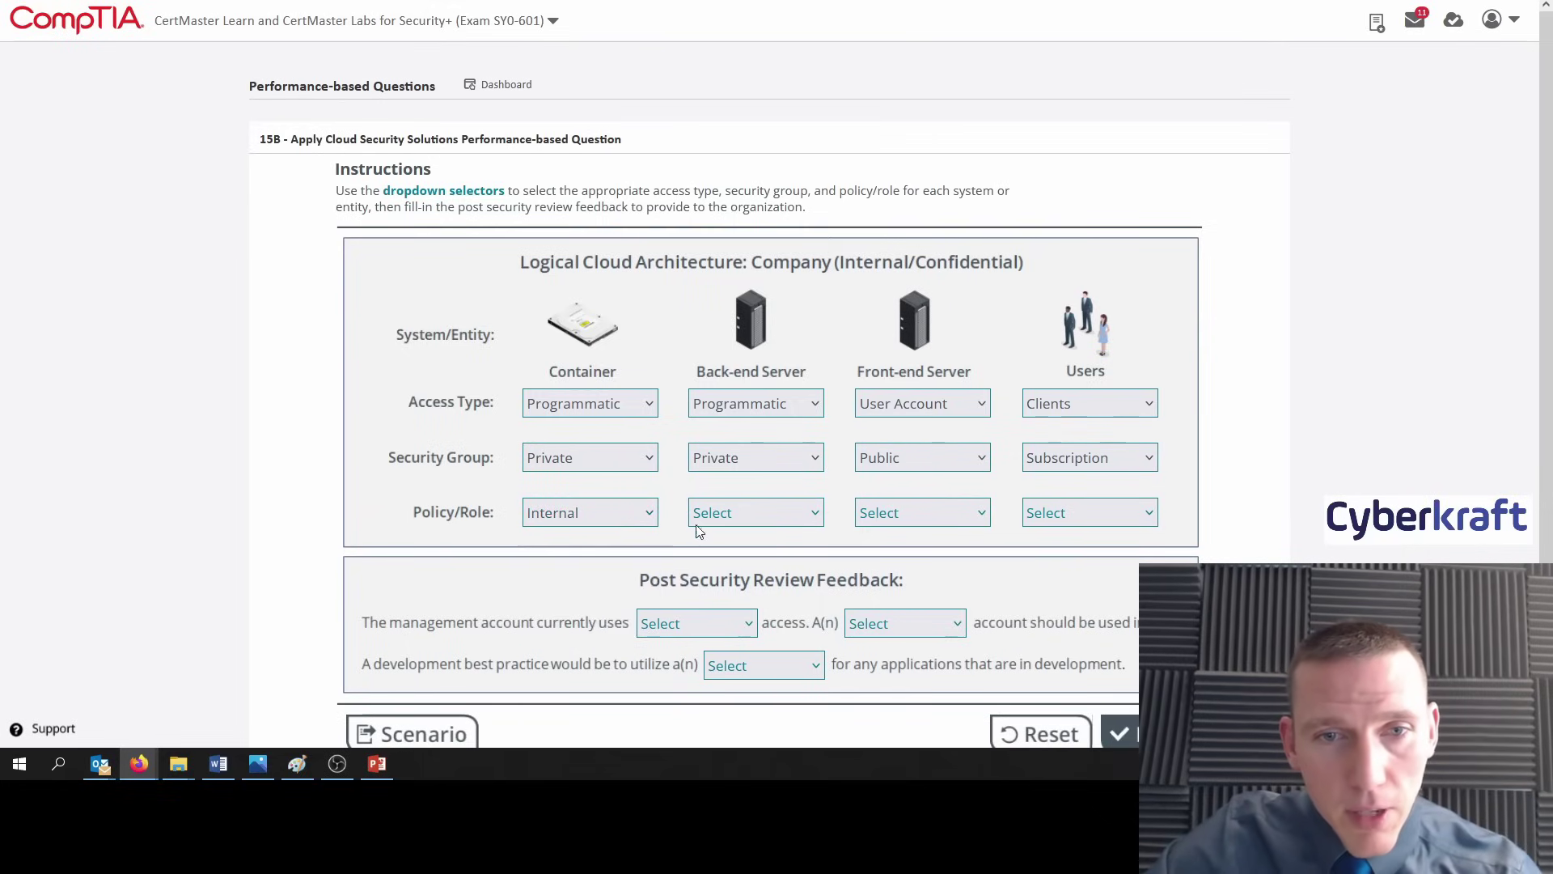
click(728, 512)
click(718, 594)
click(902, 524)
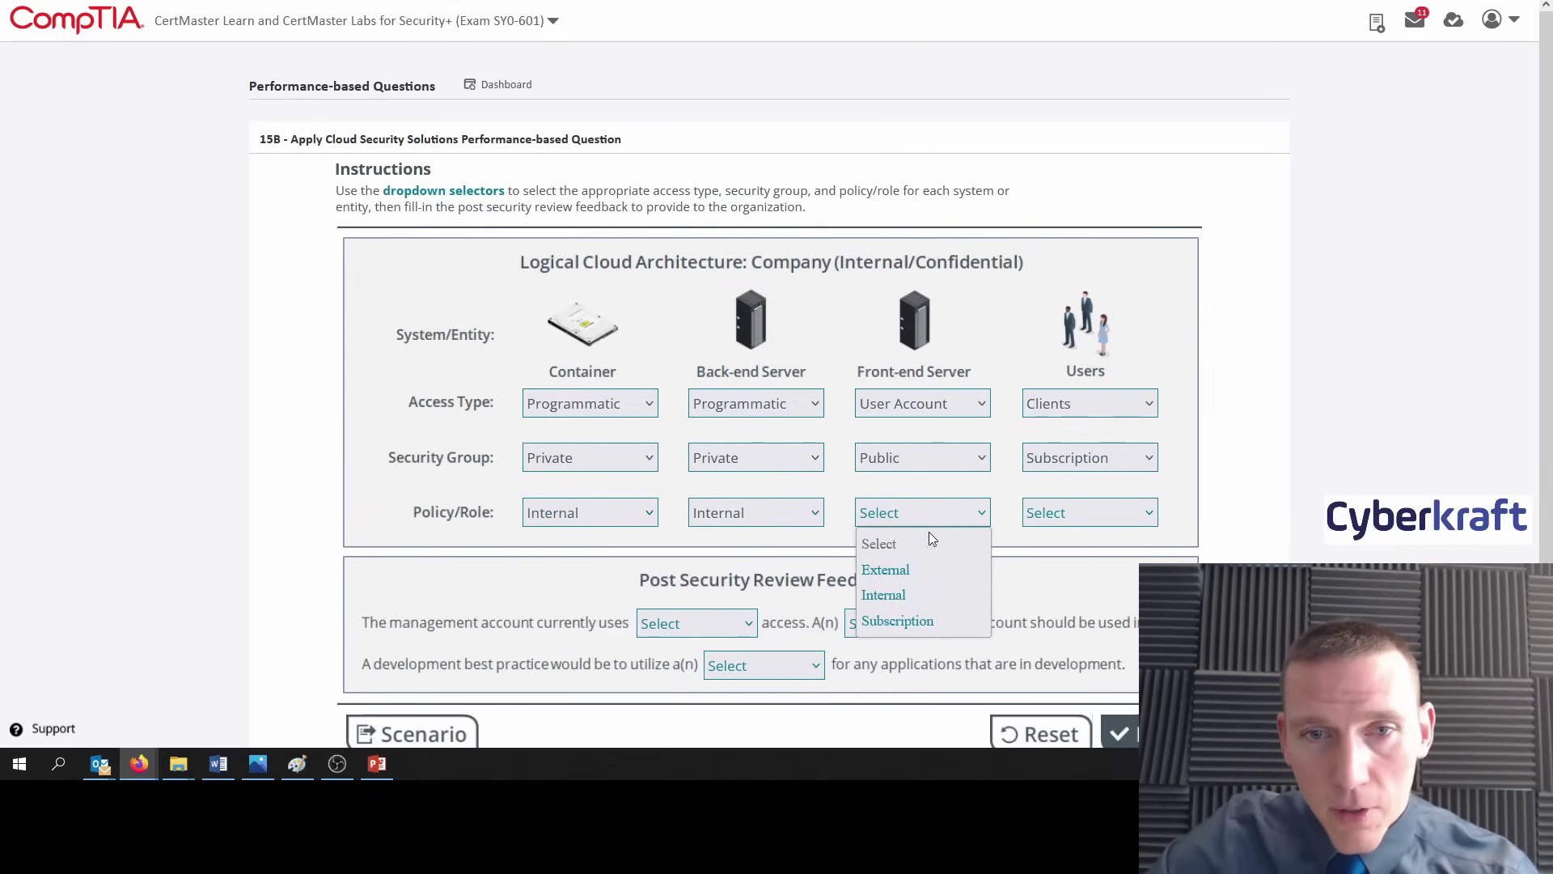
click(962, 579)
click(1124, 517)
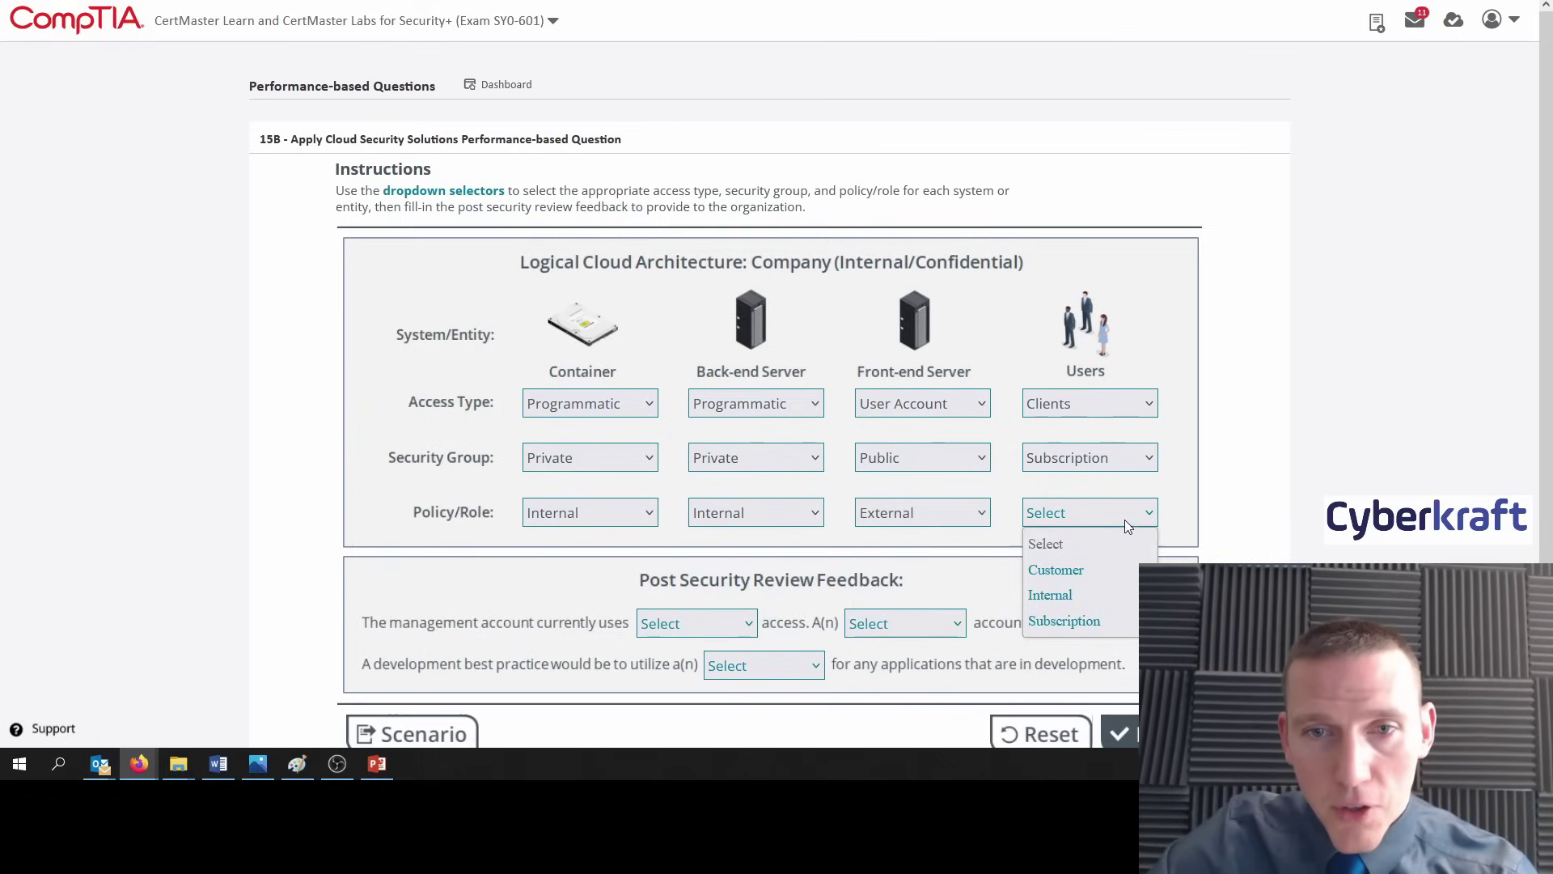
click(1099, 584)
click(1054, 528)
click(1062, 568)
Try Internal as the users' policy/role and return the choice to Customer.
click(1077, 524)
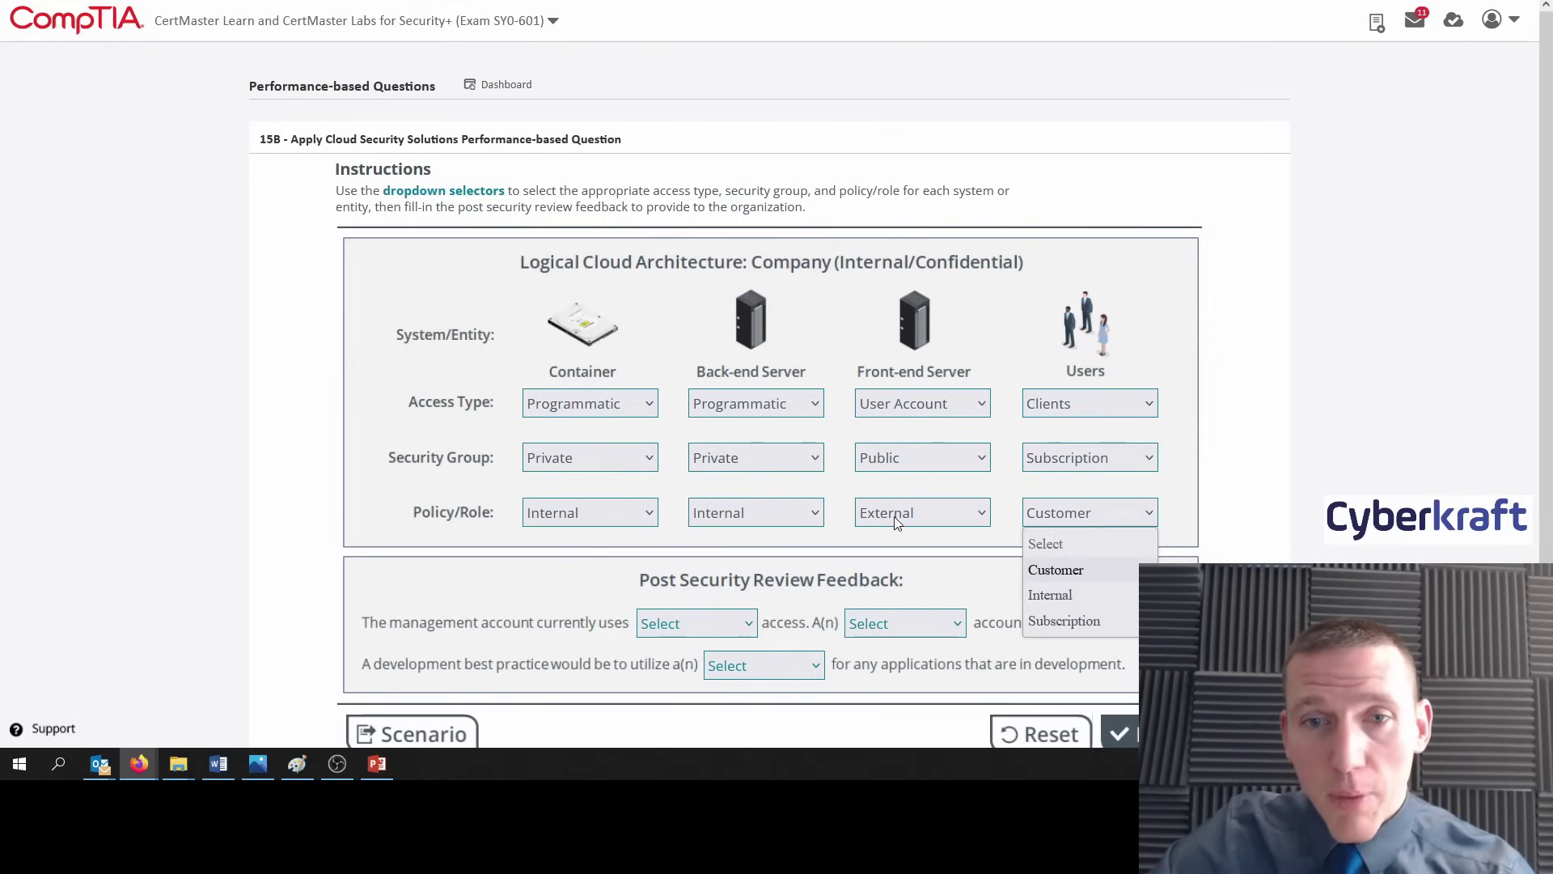
click(1058, 596)
click(1068, 520)
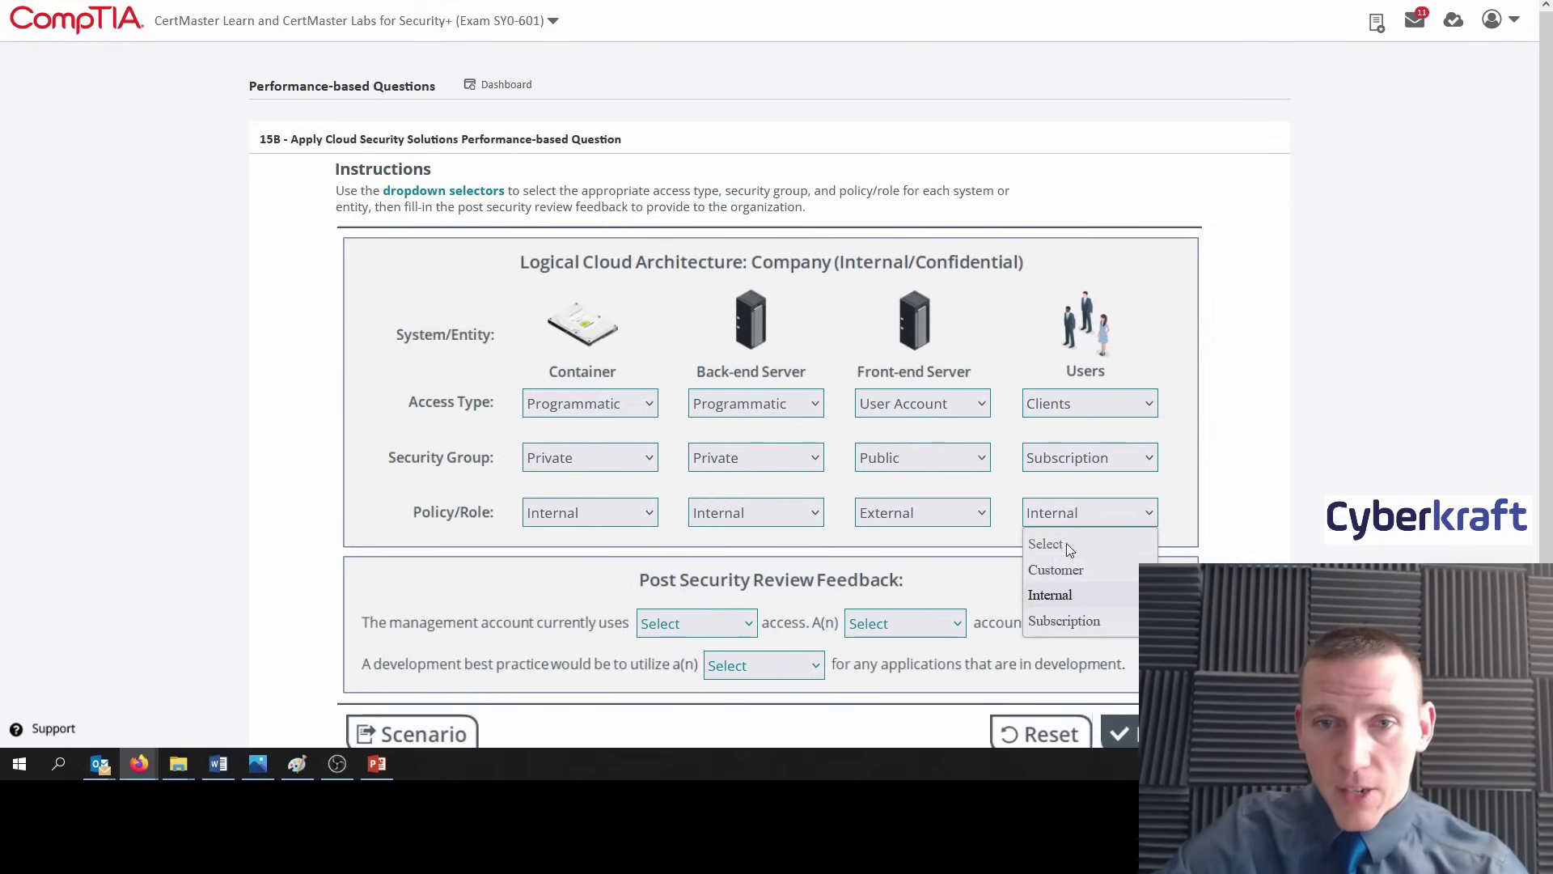
click(1055, 569)
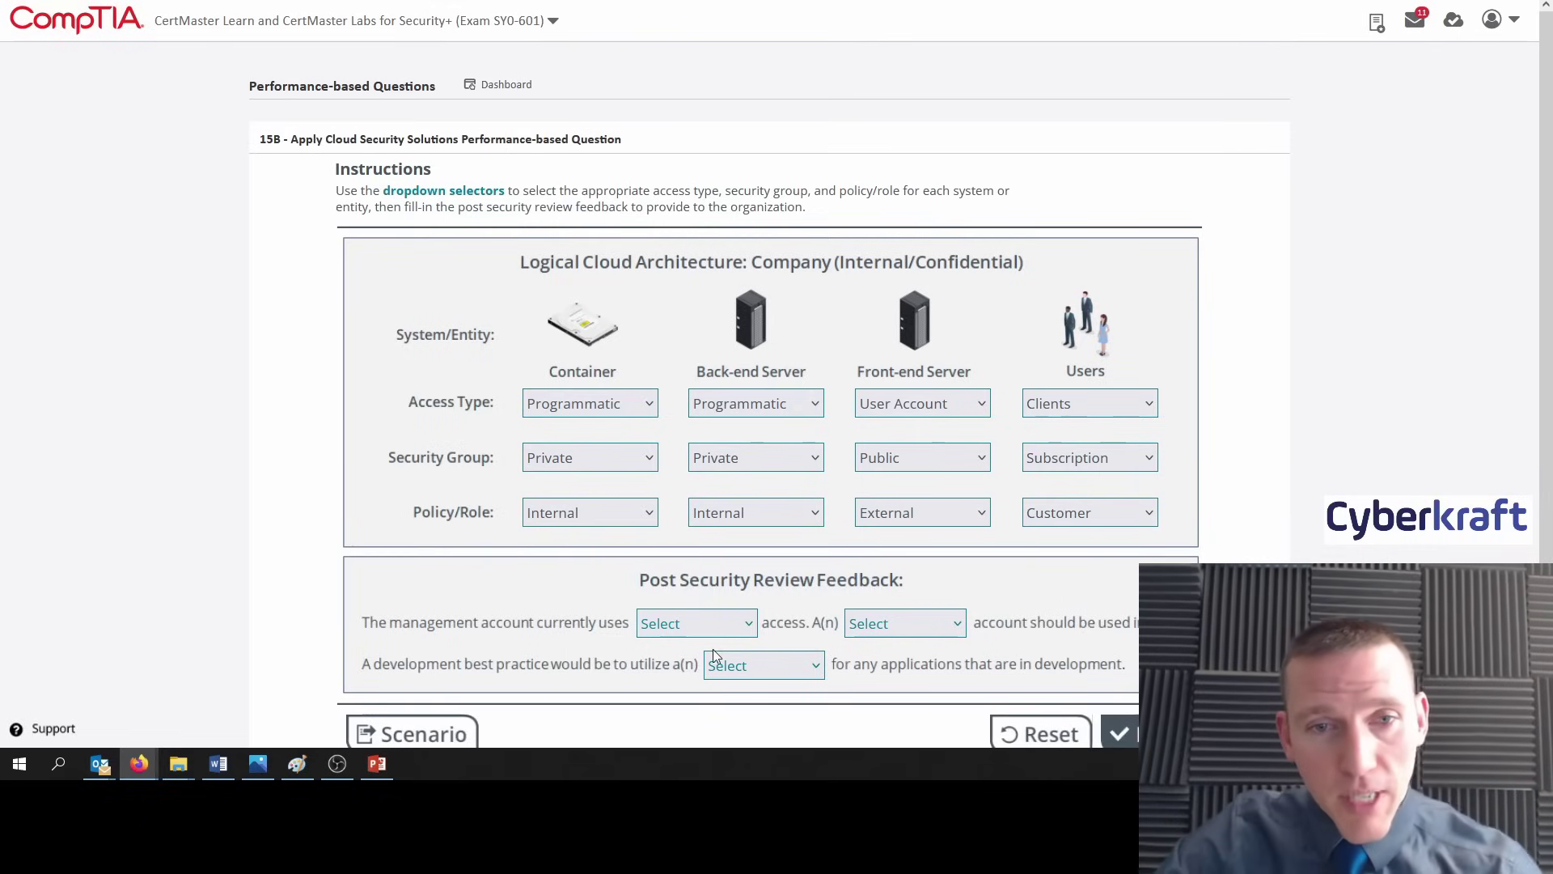
Fill in the post security review feedback with Root as current access, User Account as replacement and Secret Key for applications in development.
click(697, 627)
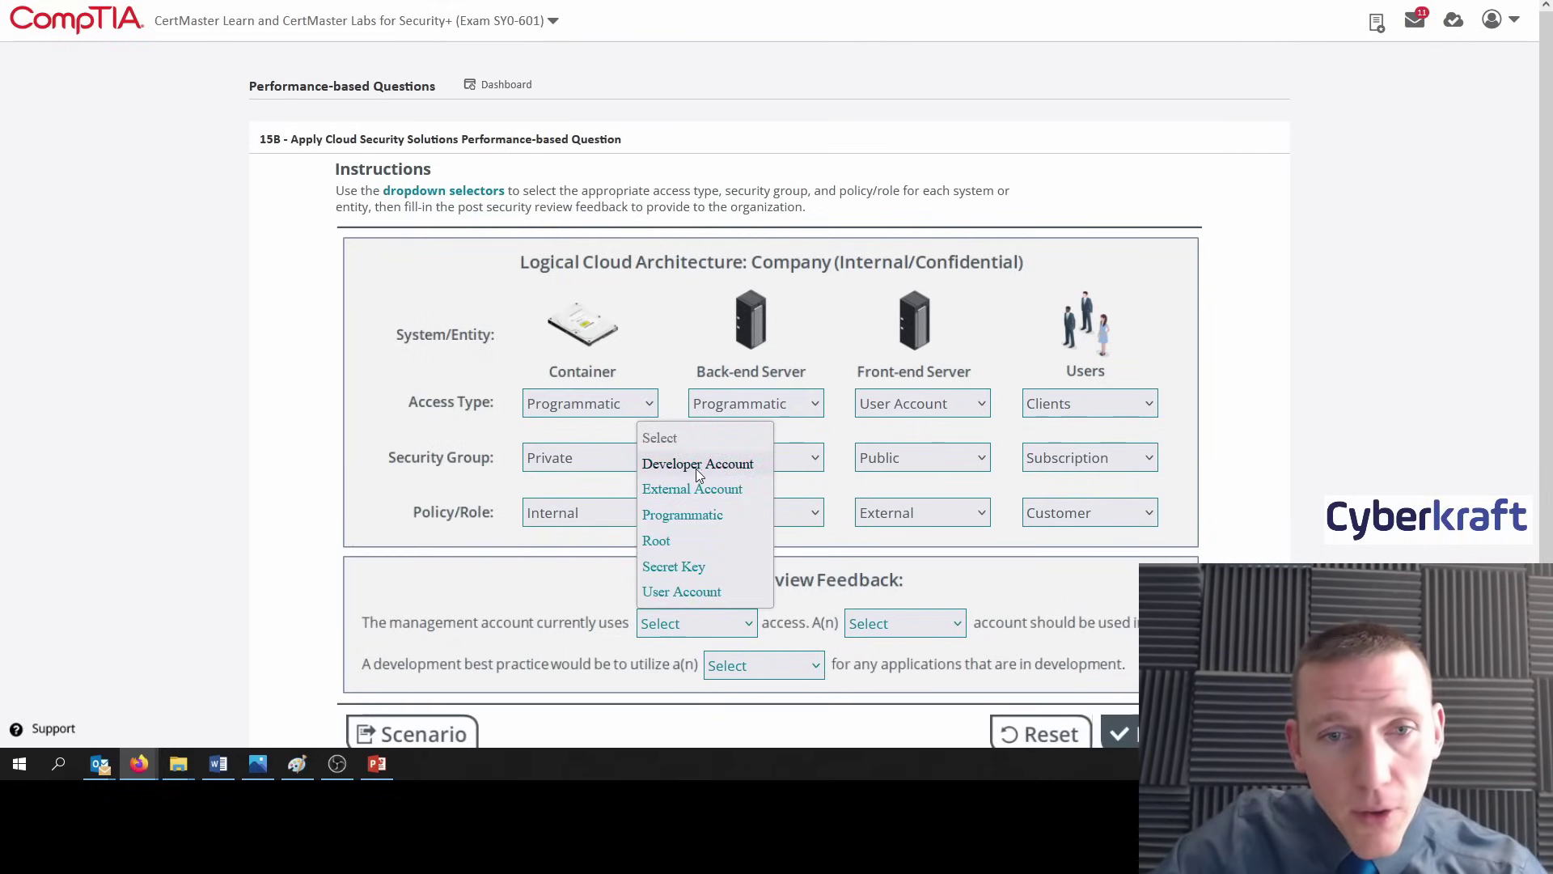
click(696, 540)
click(899, 622)
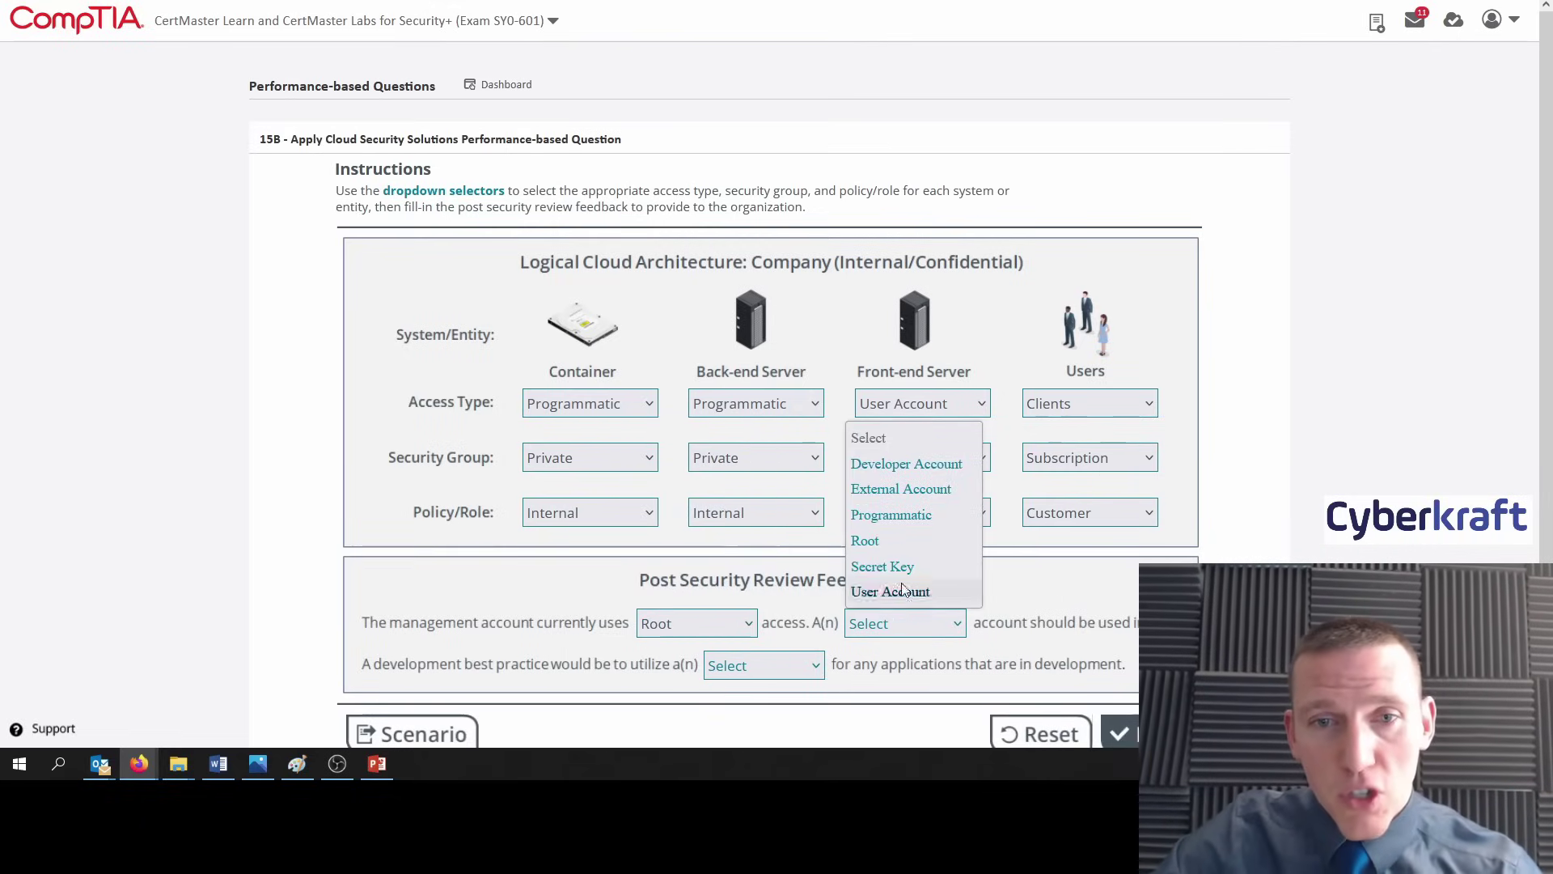
click(890, 590)
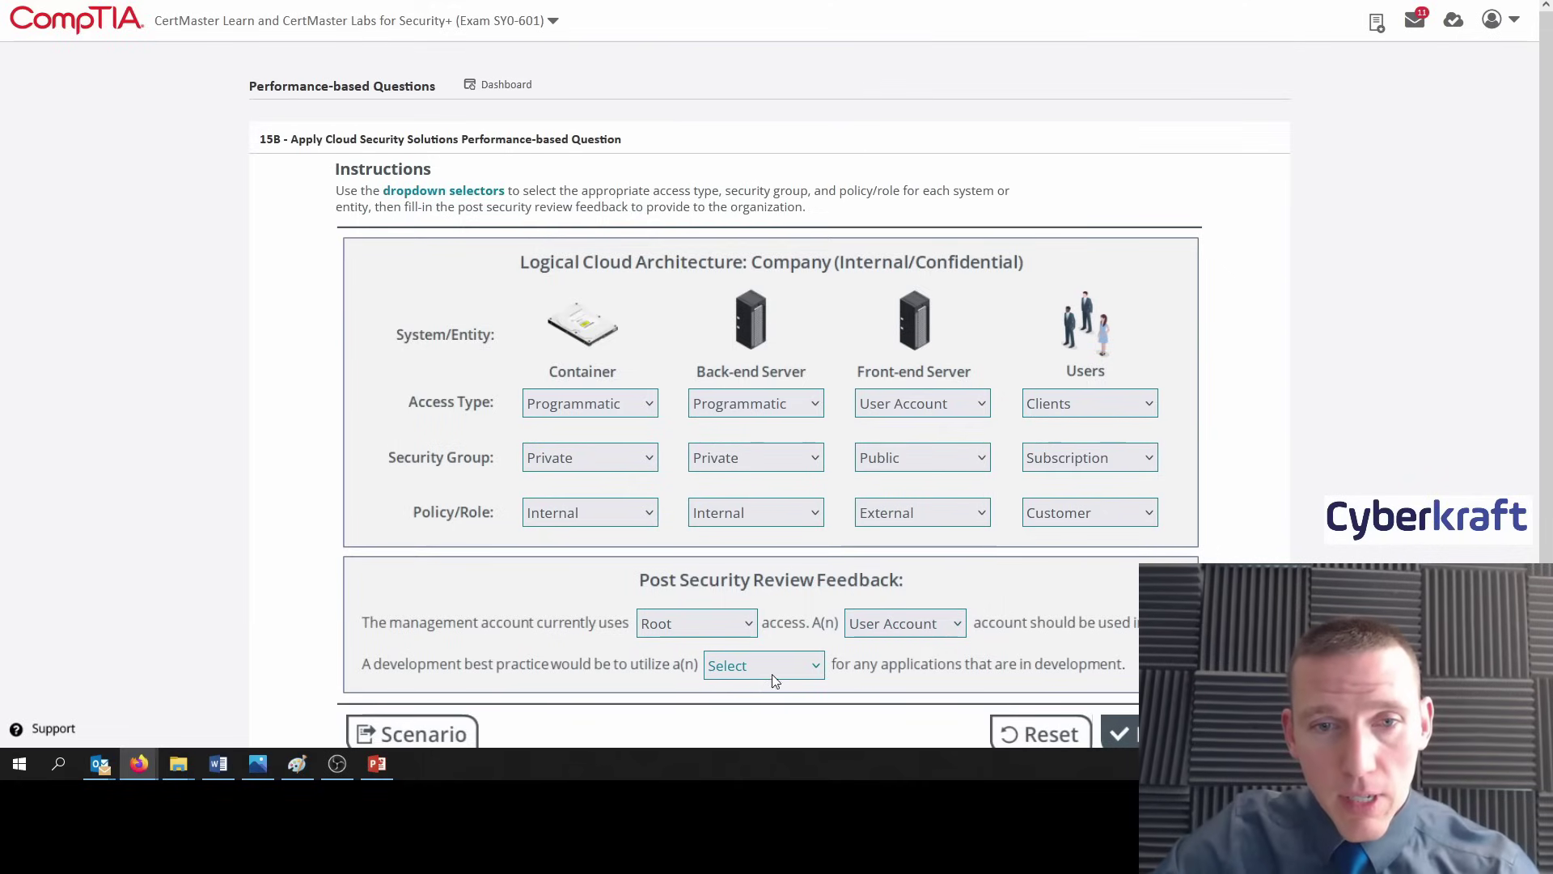
click(774, 663)
click(769, 612)
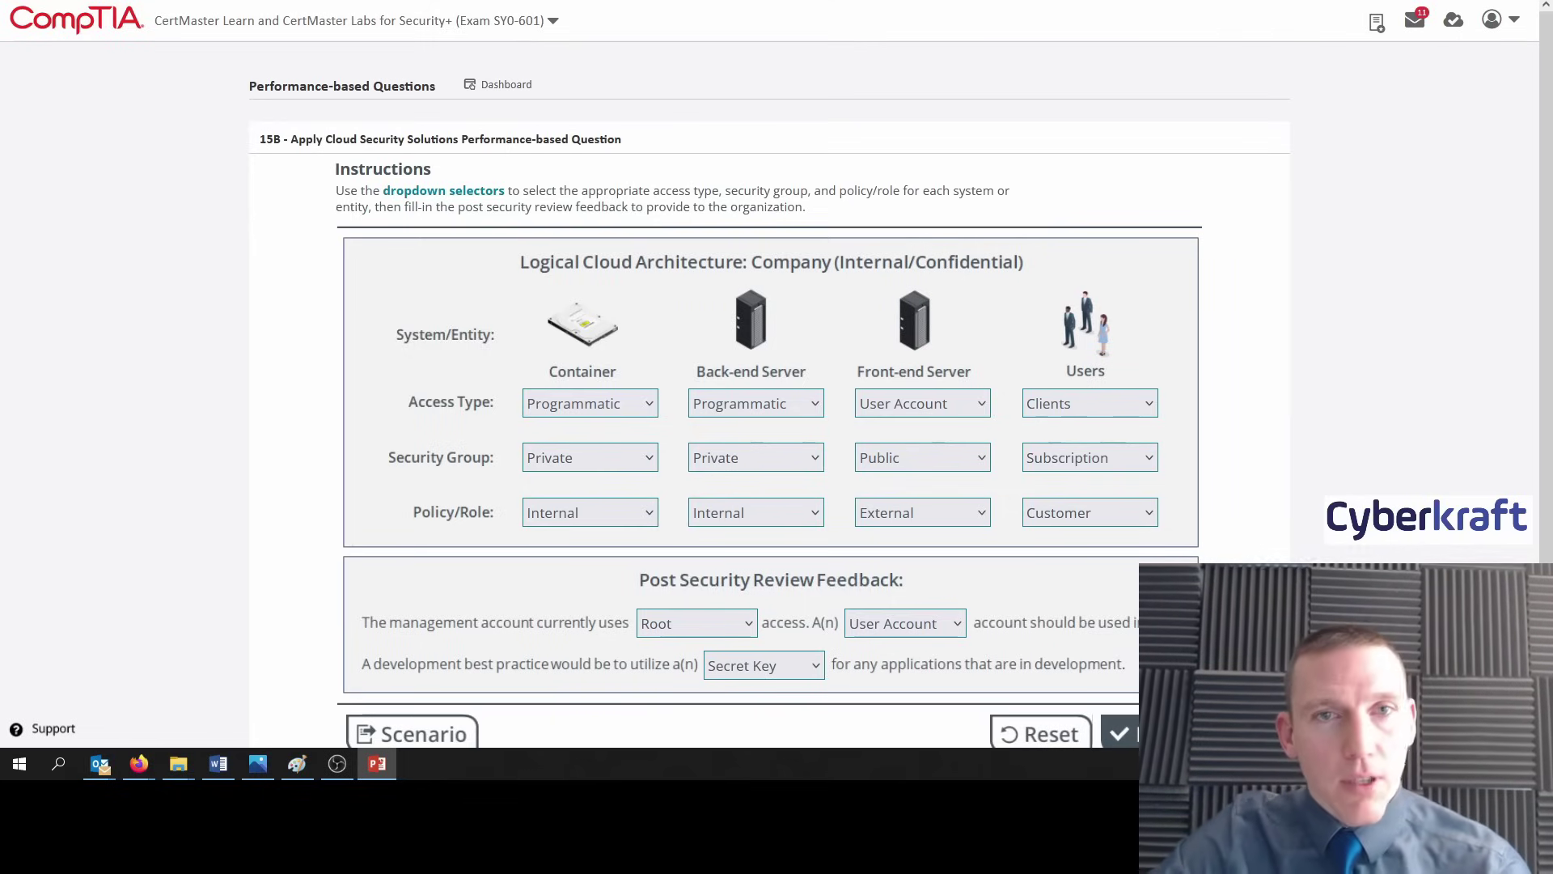
Submit the answers for grading, collapse the explanations and look over the graded choices.
click(1120, 732)
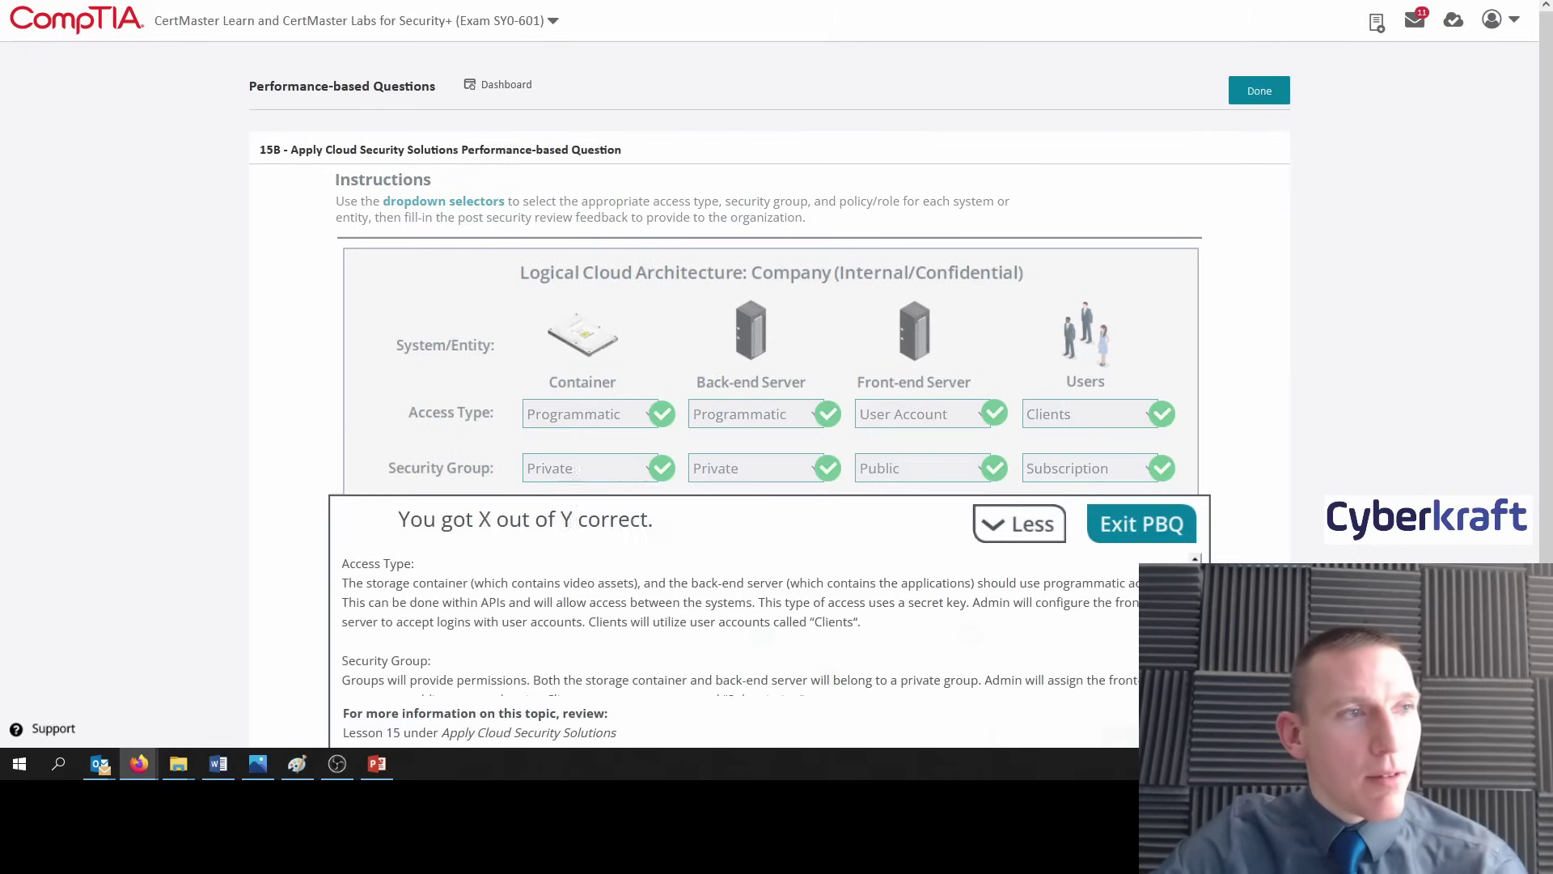
click(1019, 523)
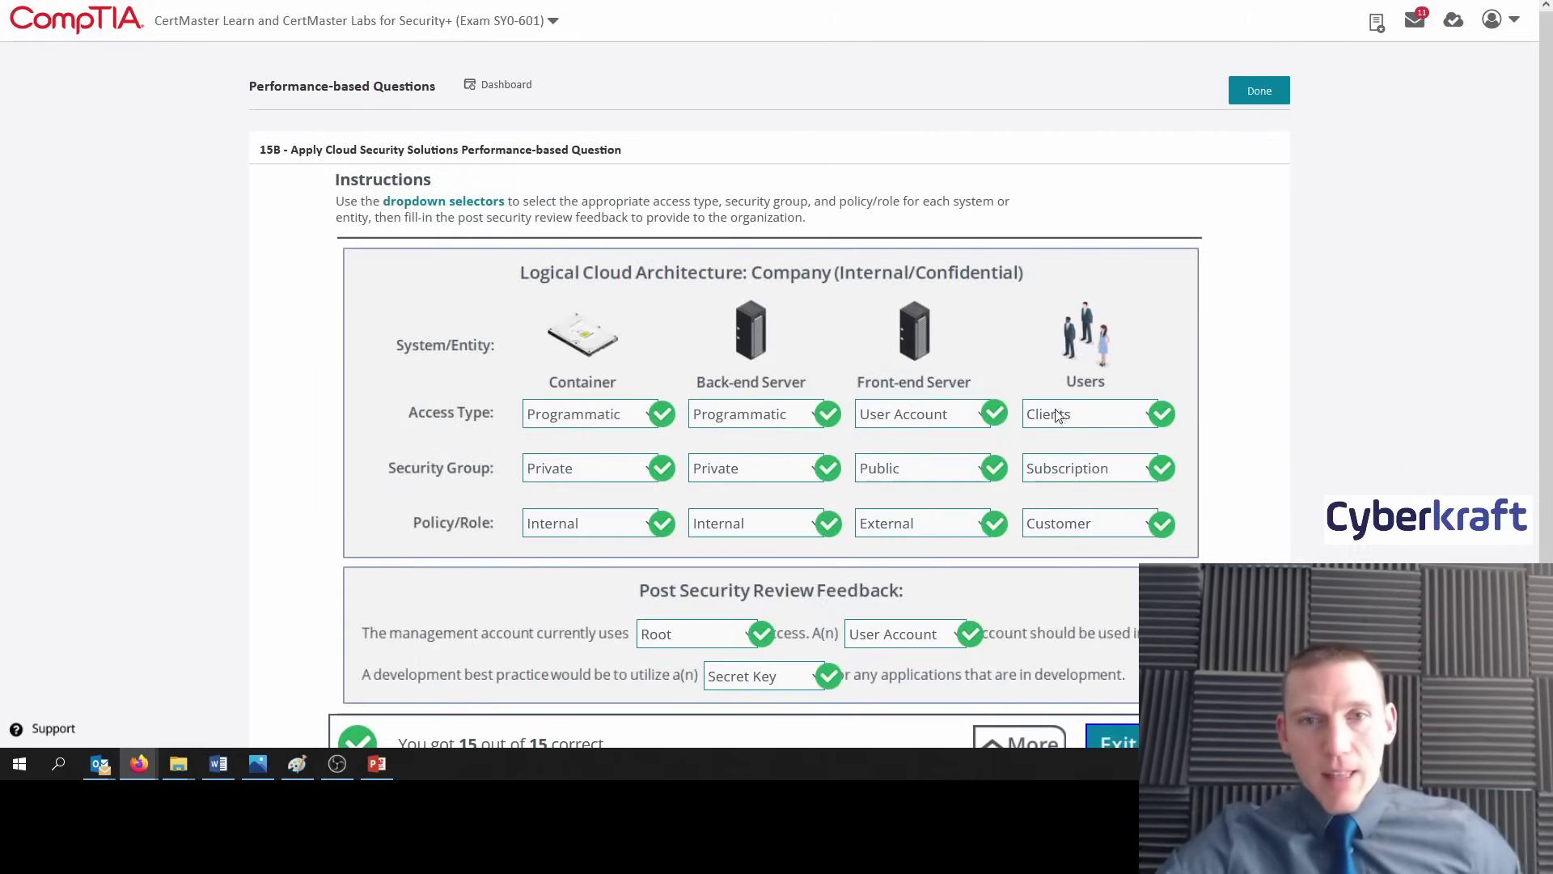
scroll(1253, 451, down, 2)
scroll(1253, 451, up, 1)
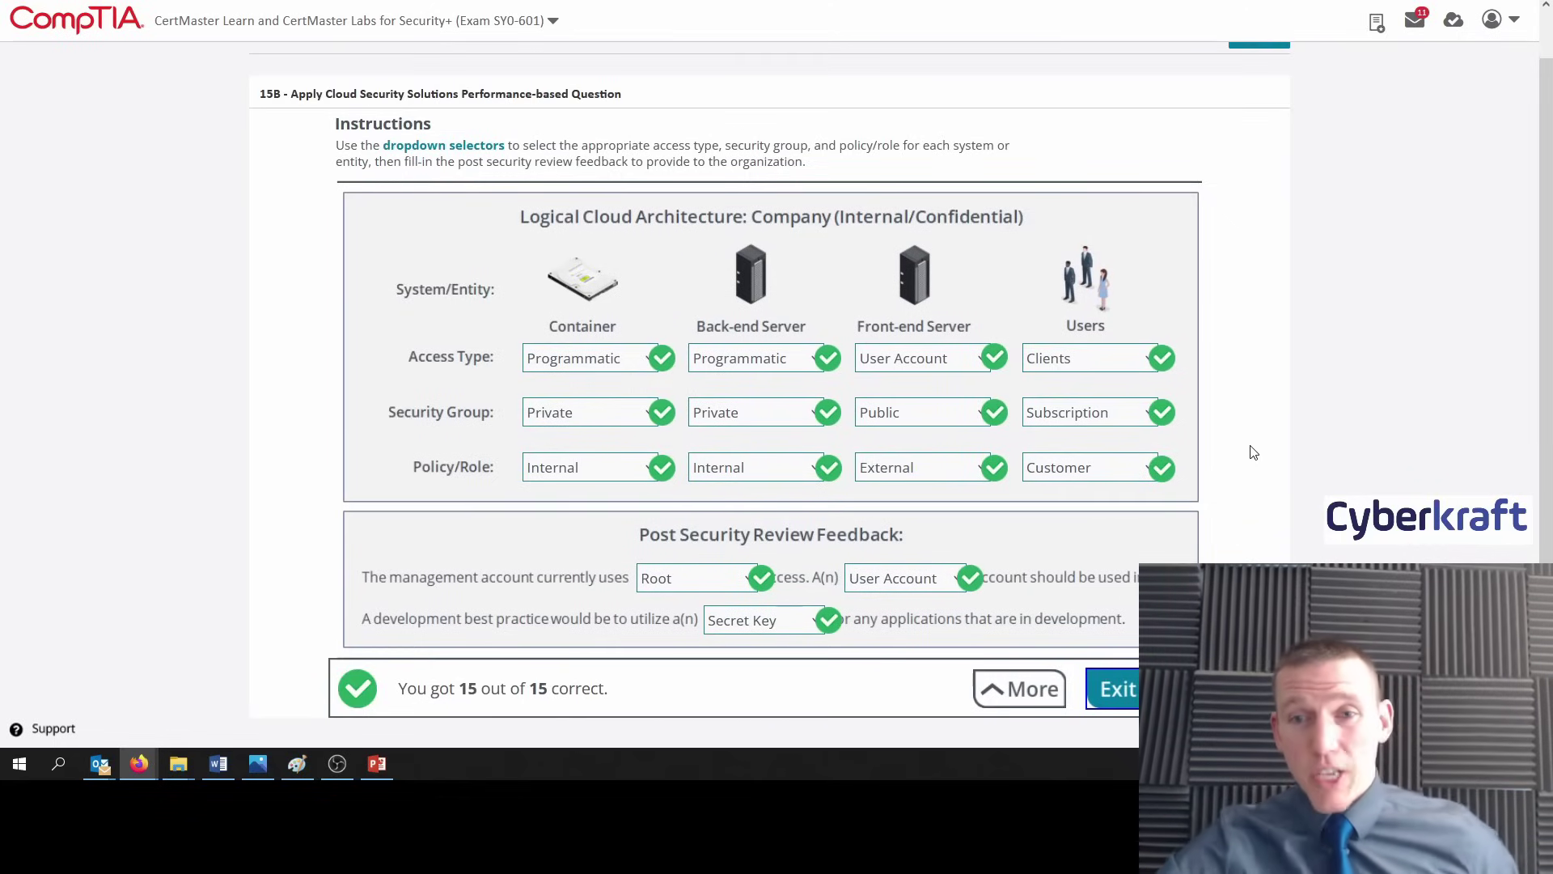